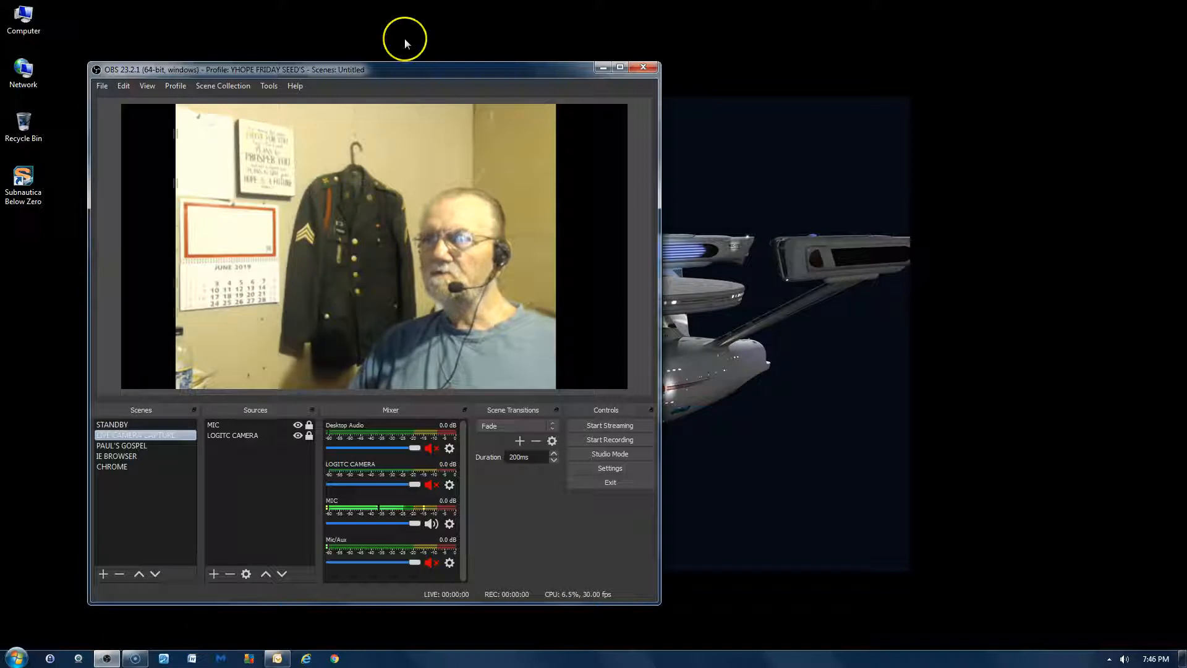
- Move the OBS window near the upper edge of the desktop and enlarge it
drag(422, 77, 386, 19)
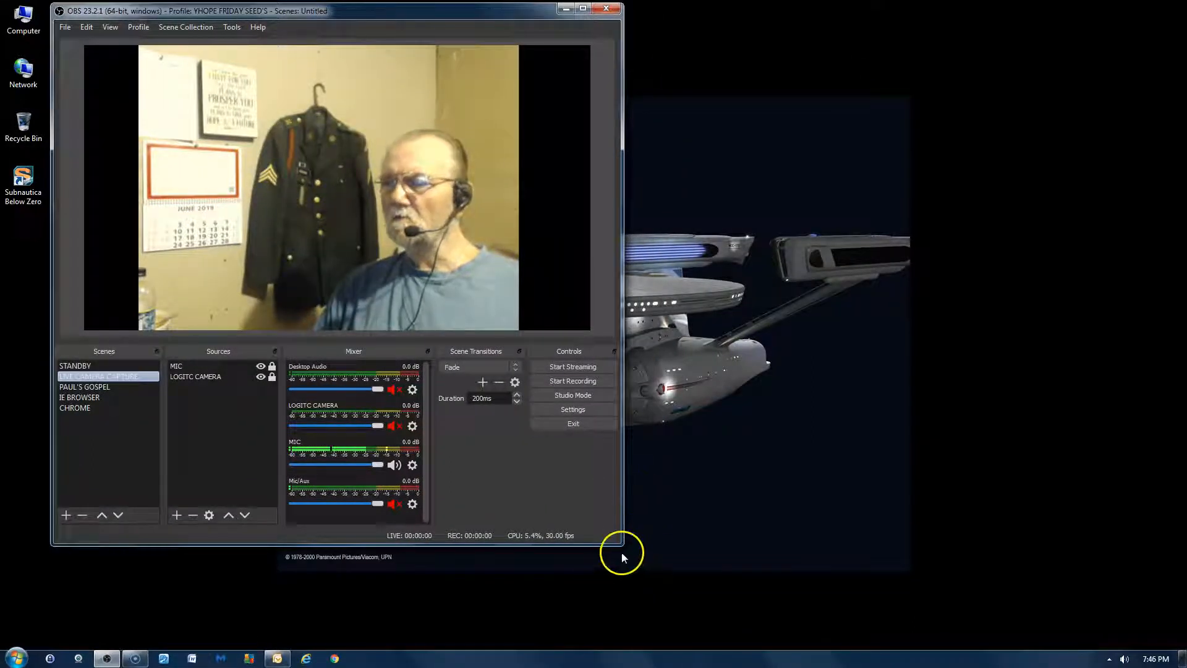
drag(620, 544, 929, 600)
drag(455, 8, 499, 18)
- Preview the LIVE CAMERA CAPTURE, PAUL'S GOSPEL, STANDBY, IE BROWSER and CHROME scenes one after another
click(142, 443)
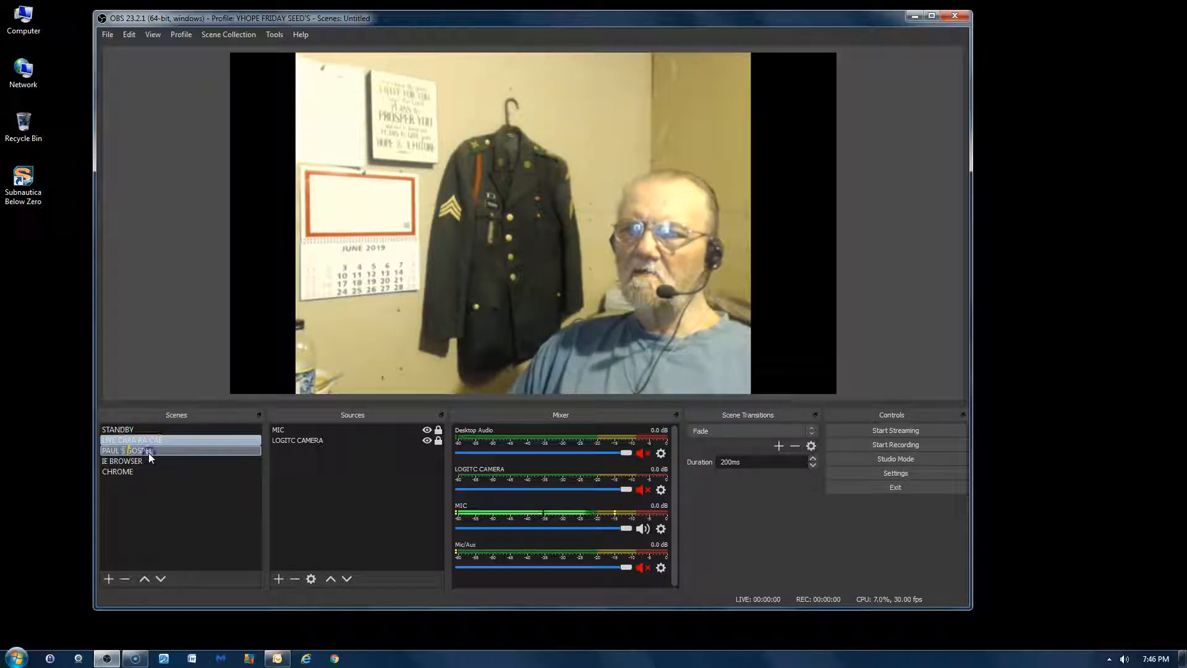
click(149, 453)
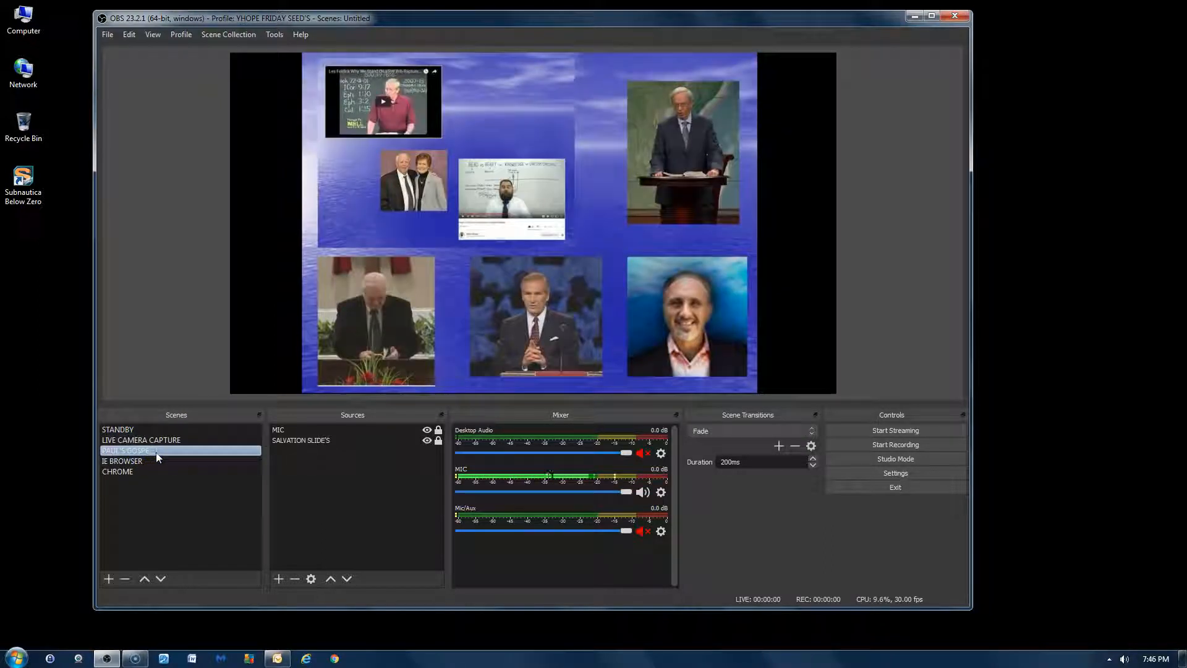
click(154, 432)
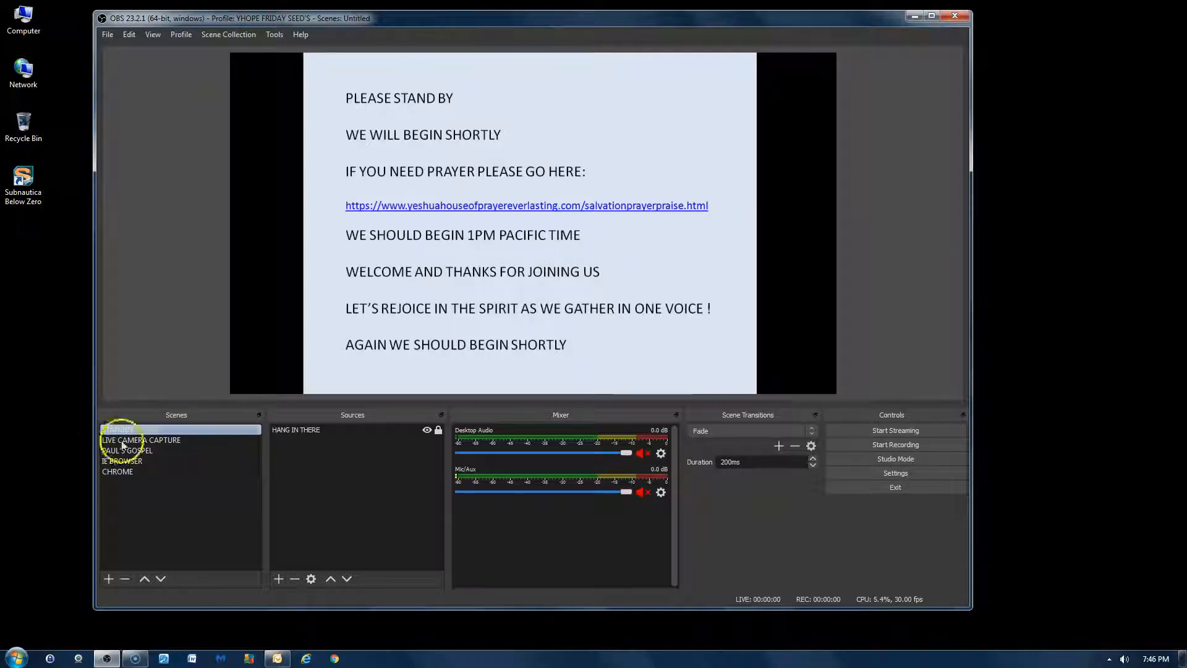
click(148, 462)
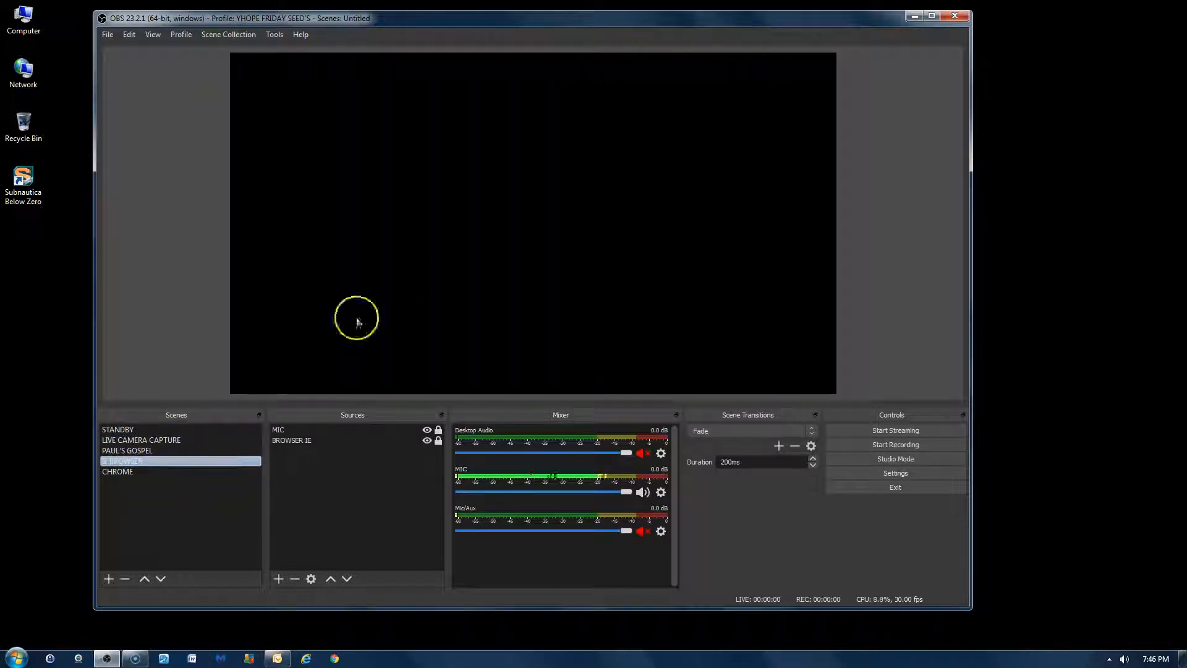
click(161, 470)
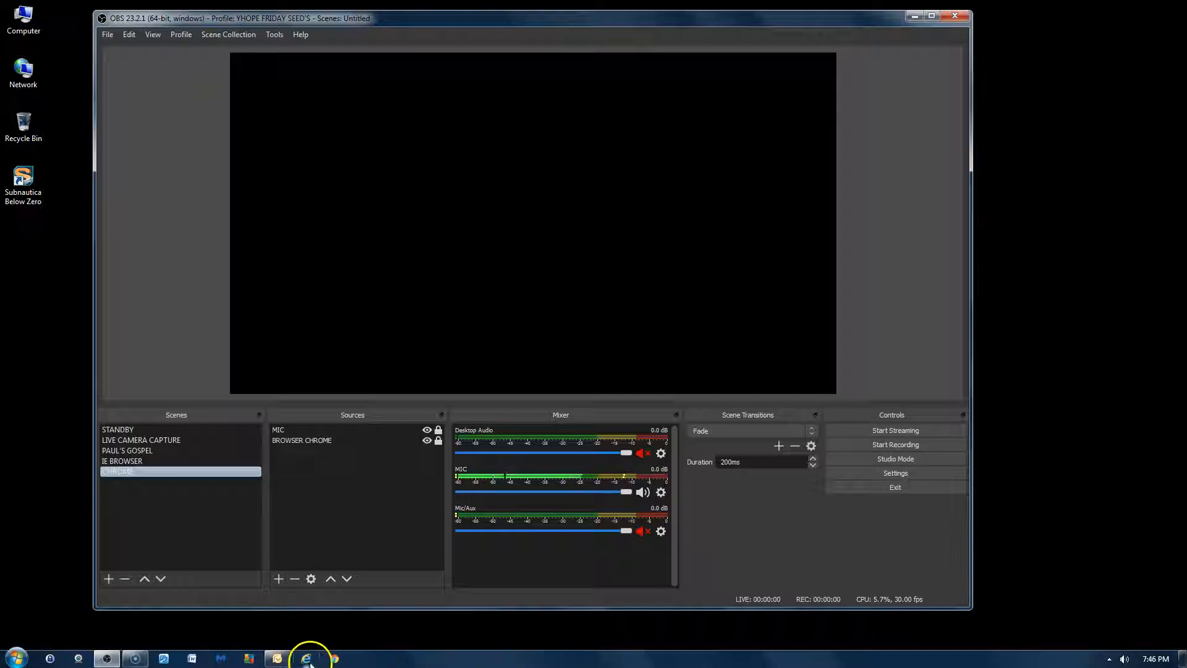
- Launch Internet Explorer and display its window through the IE BROWSER scene in OBS
click(308, 659)
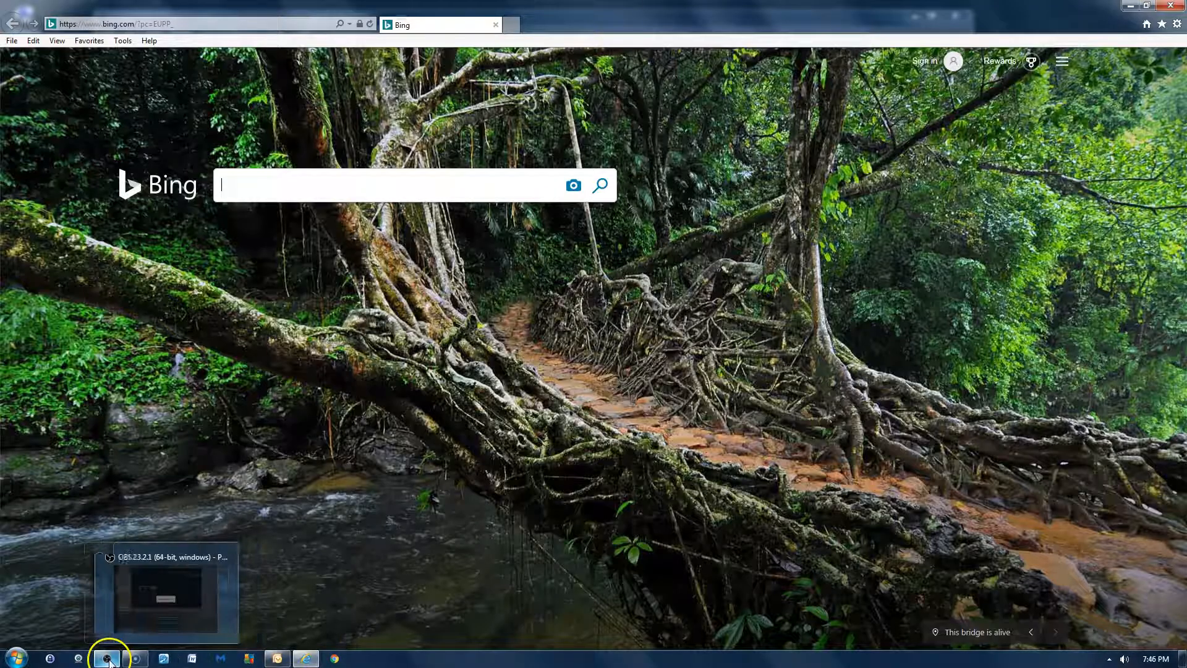
click(107, 658)
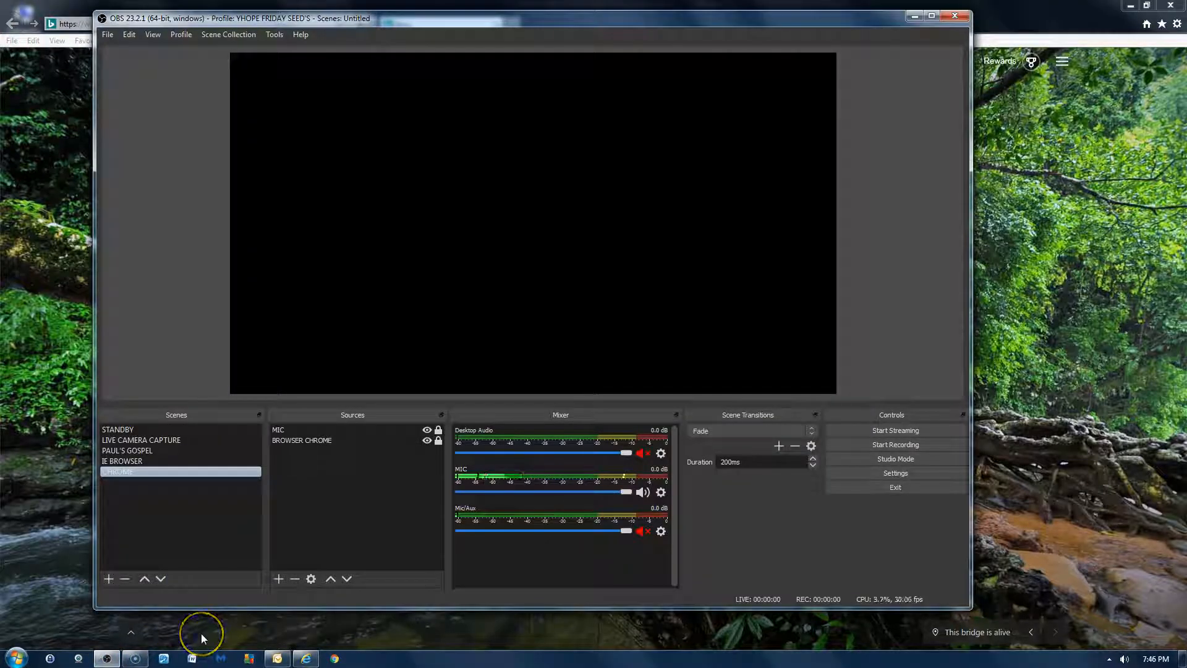
click(136, 461)
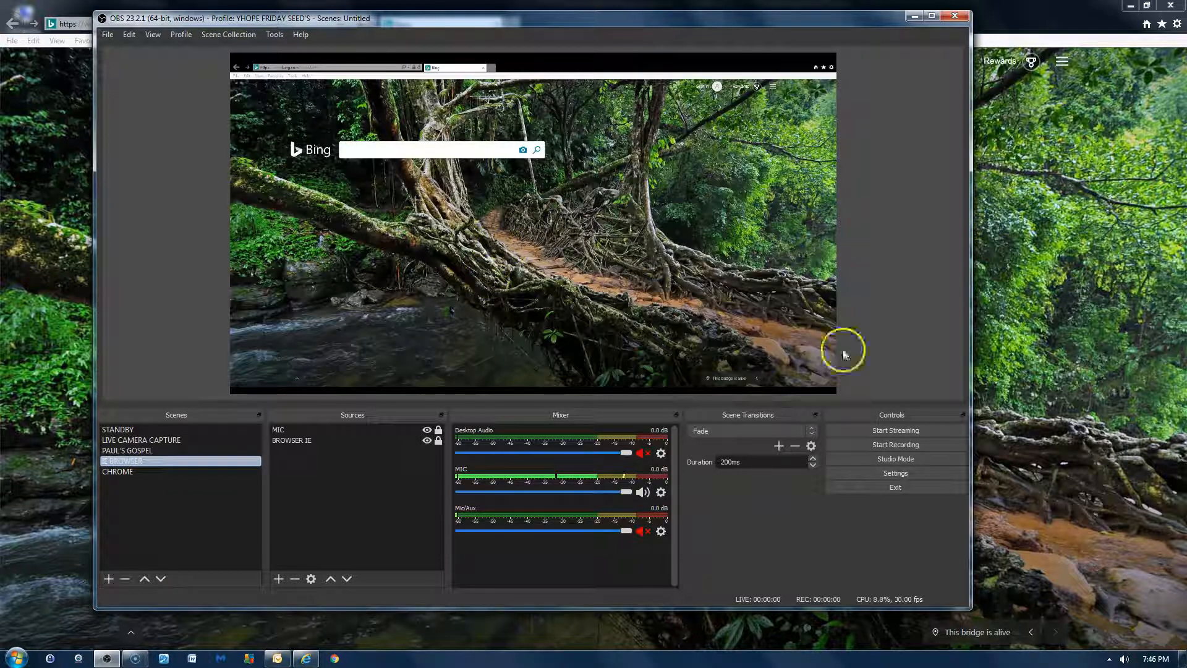
click(312, 659)
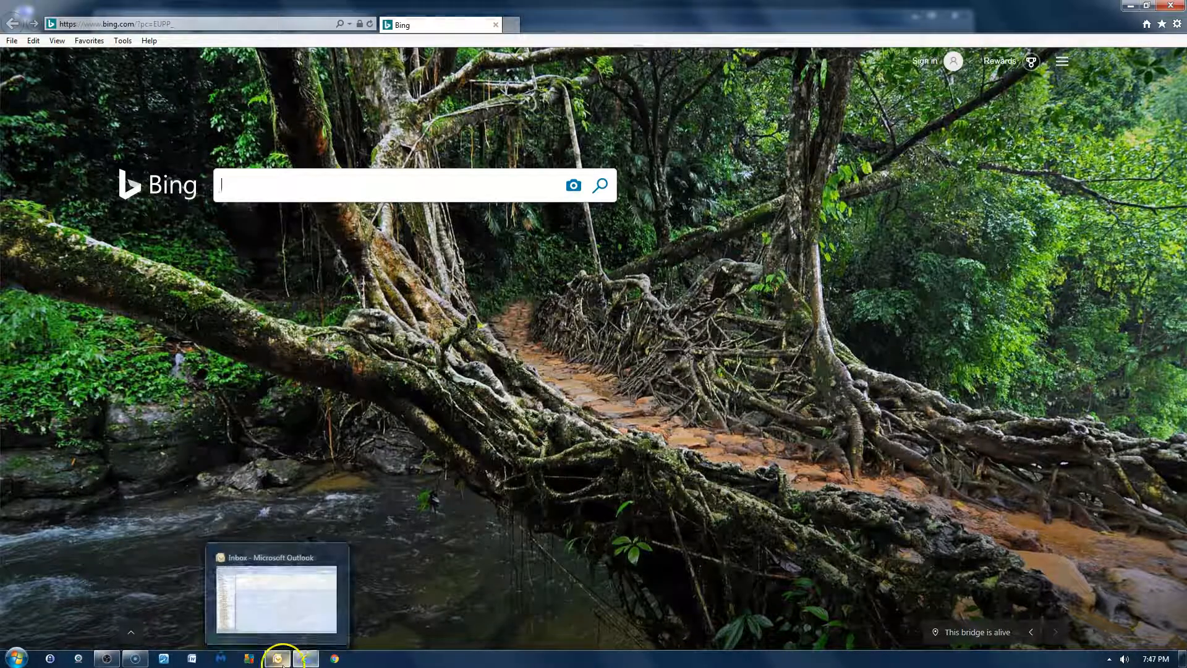
click(108, 659)
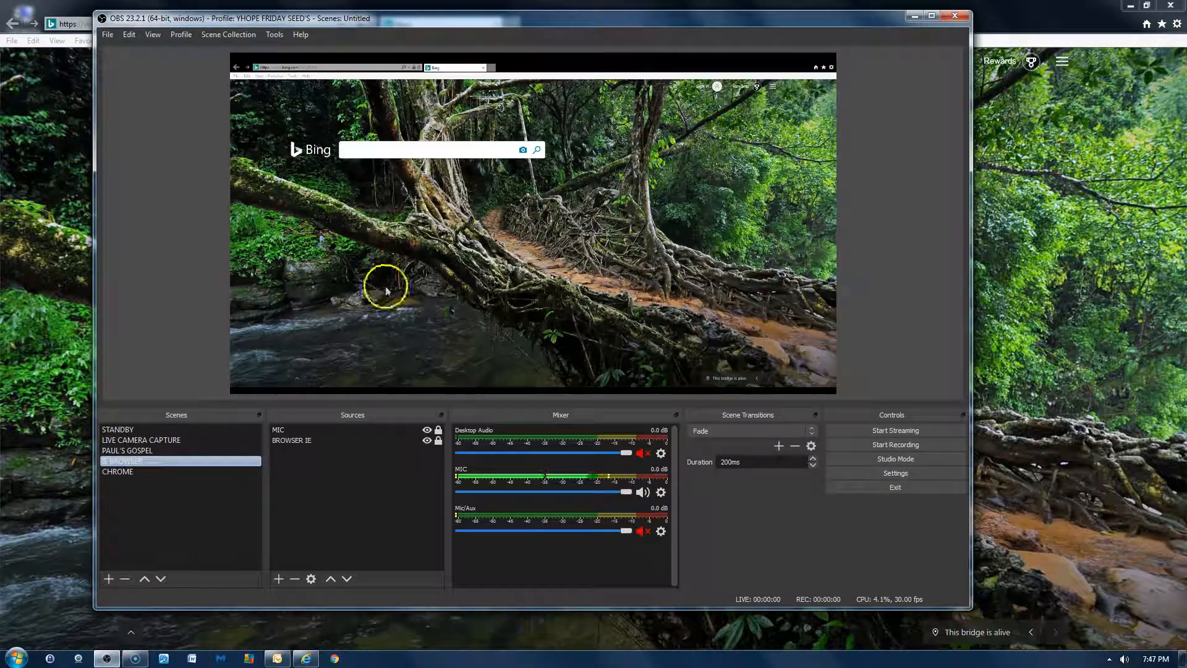
- Launch Google Chrome to feed the CHROME scene in OBS, and switch back to the IE BROWSER scene
click(132, 472)
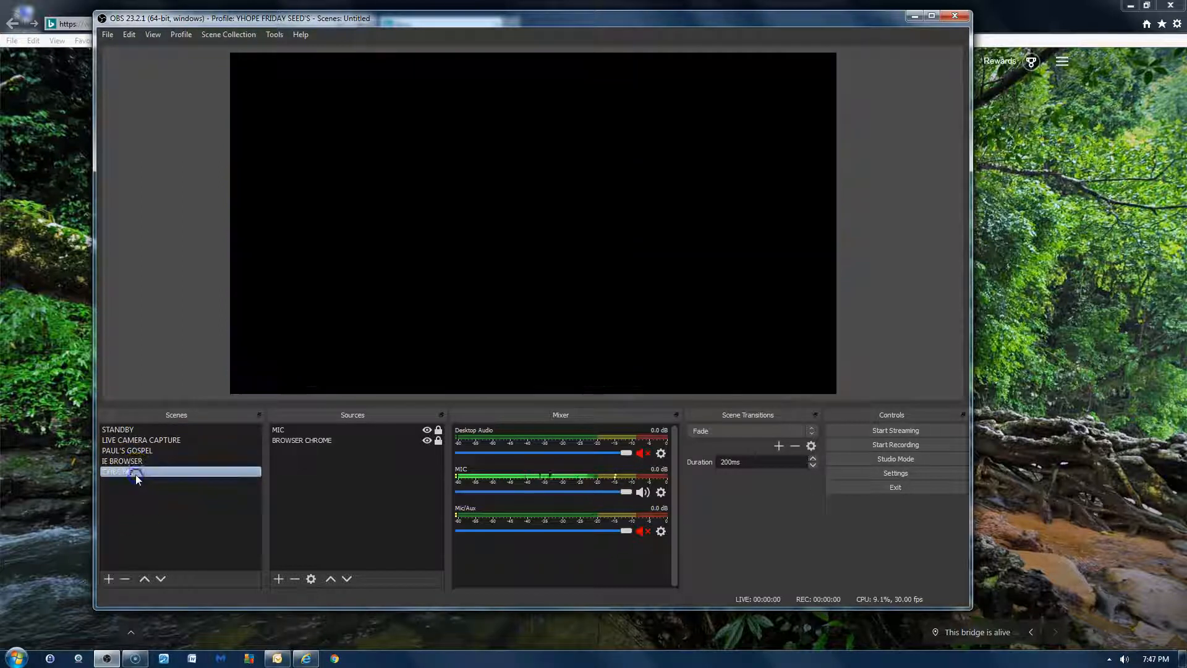
click(335, 659)
click(334, 659)
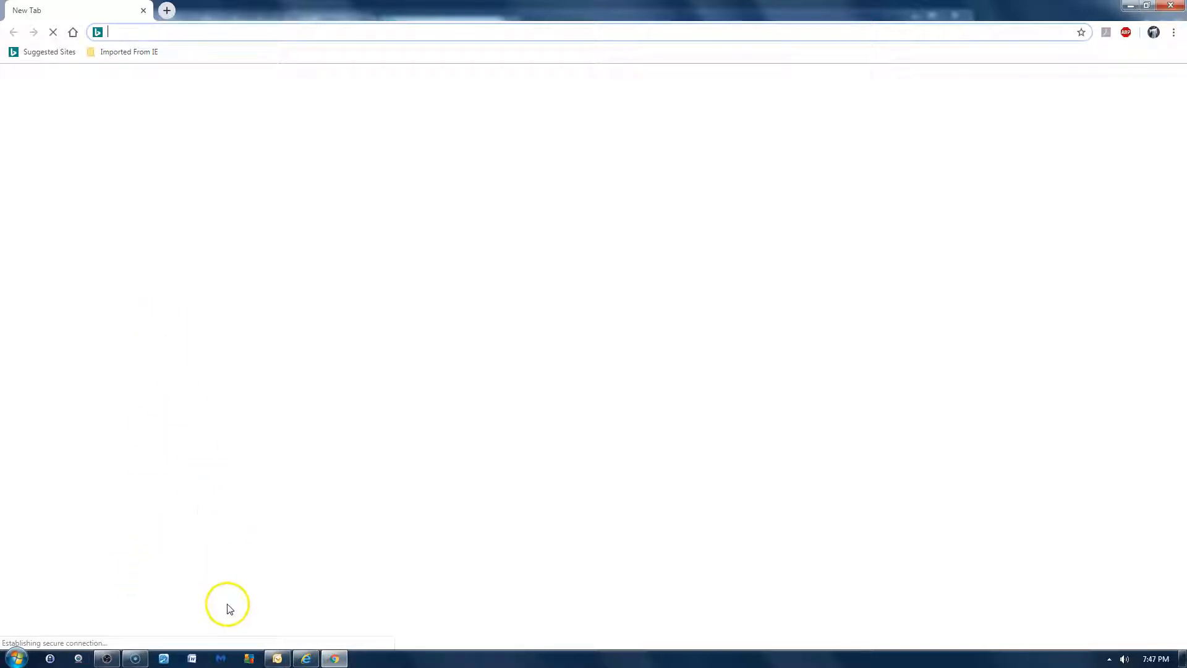
mouse_move(118, 663)
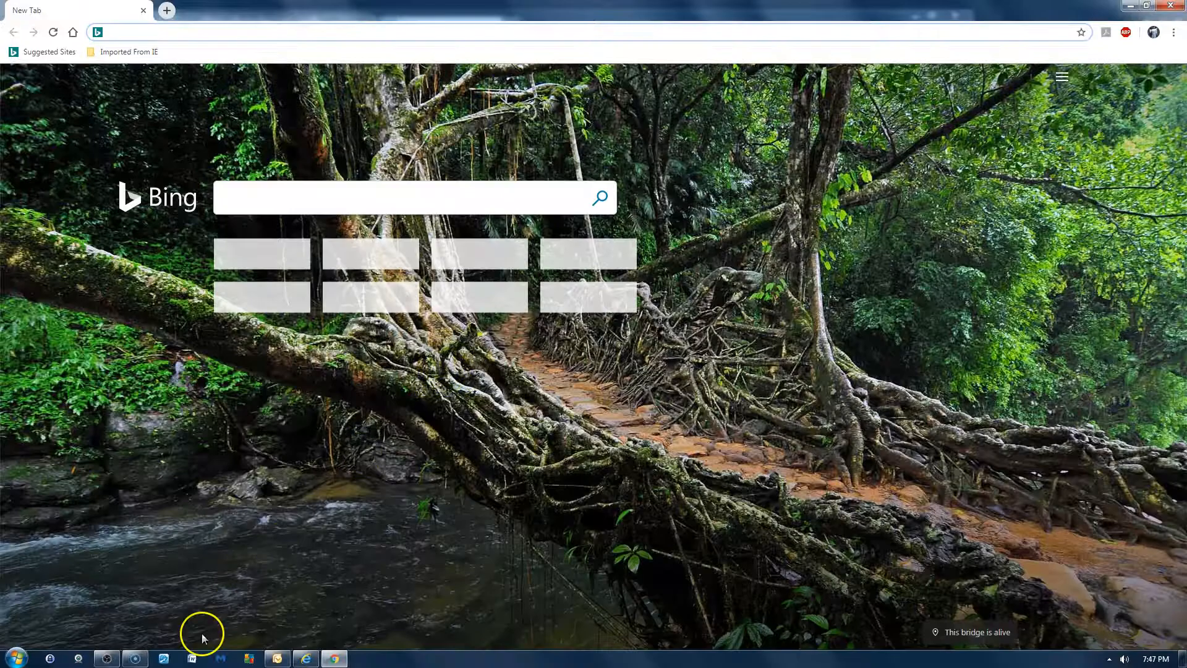
click(102, 658)
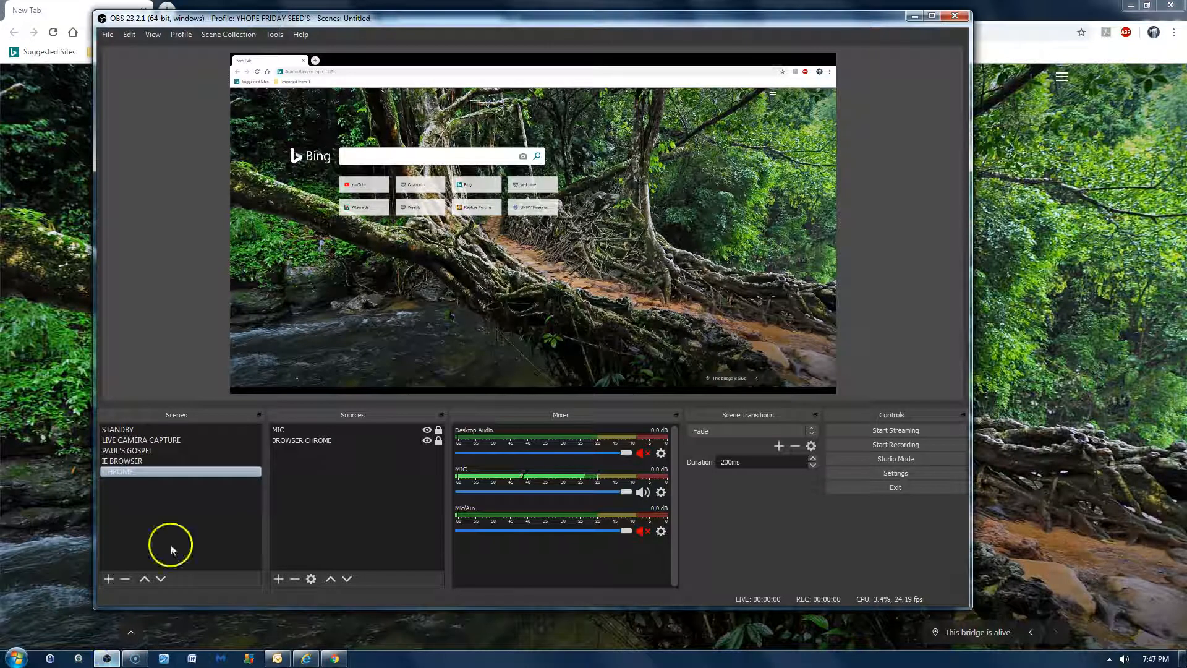
click(191, 461)
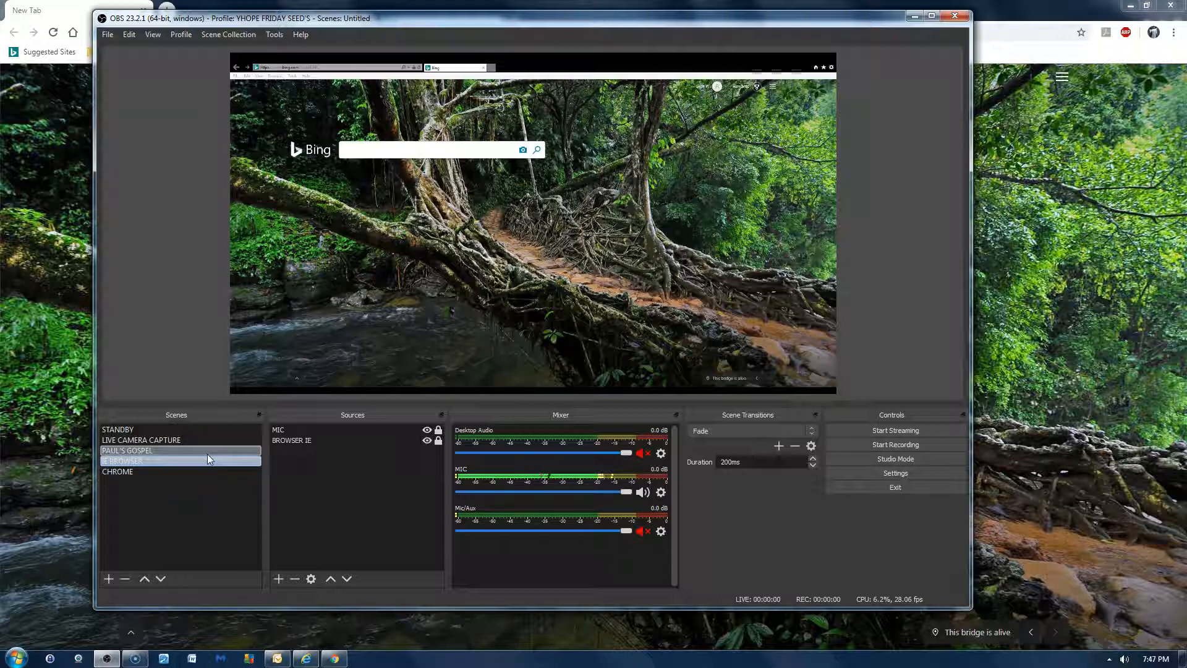
- Review the slideshow properties of the SALVATION SLIDE'S source in the PAUL'S GOSPEL scene without changes, and leave the source locked
click(207, 454)
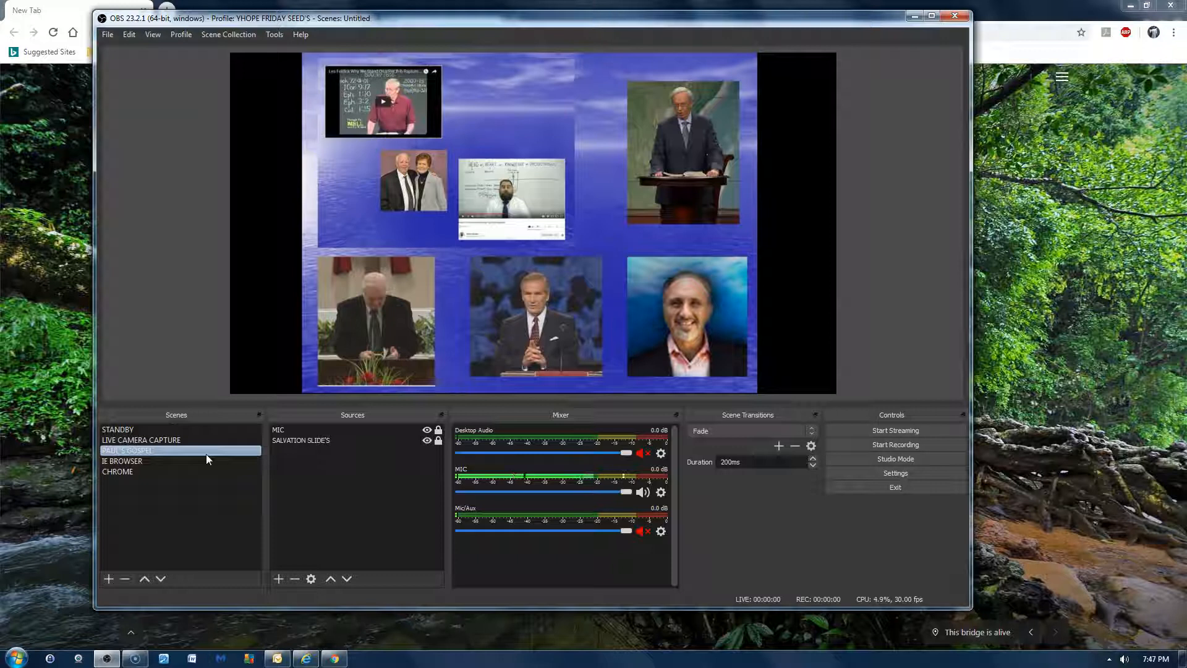
double_click(325, 443)
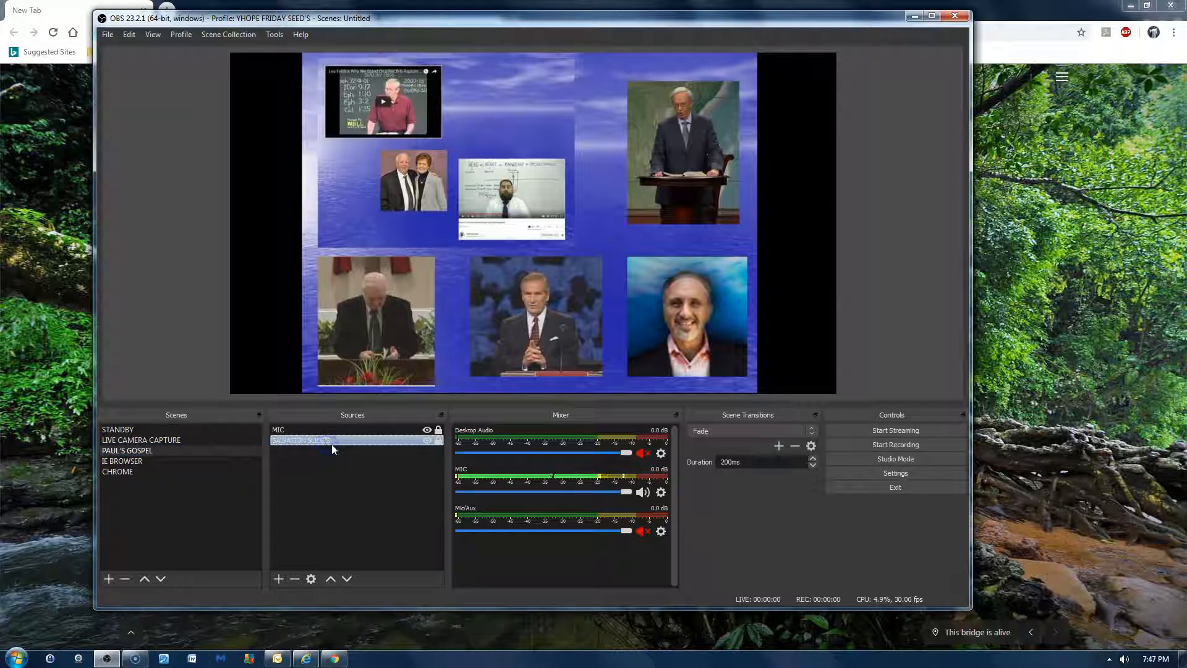
click(439, 440)
click(439, 441)
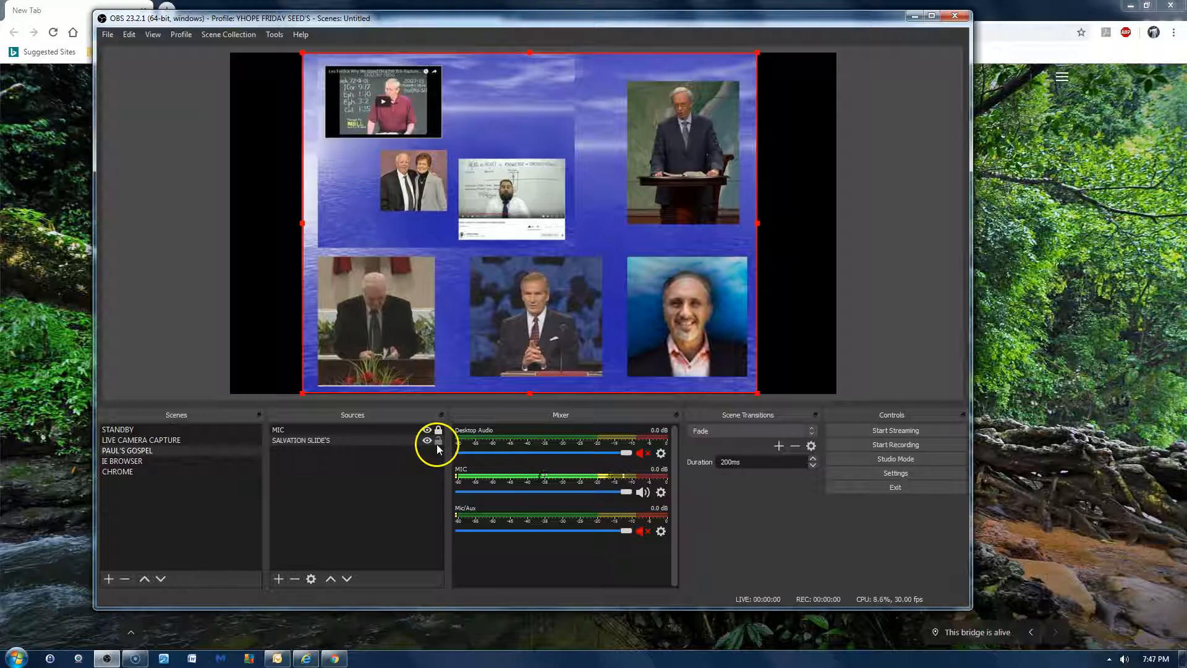
click(311, 580)
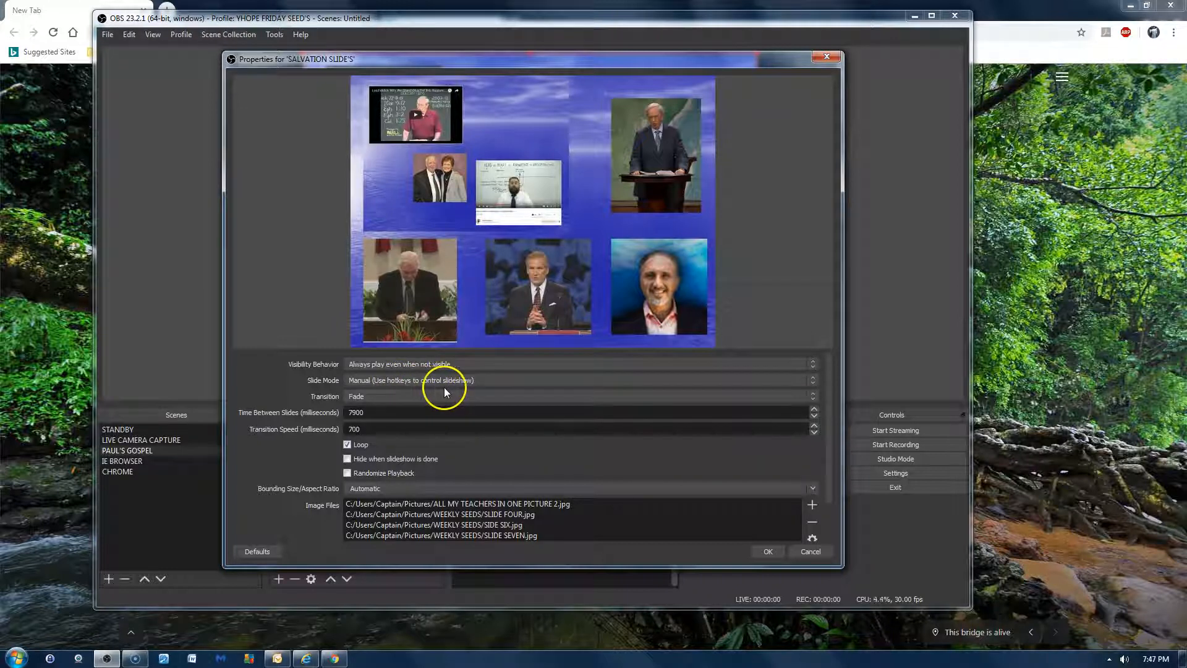
click(806, 552)
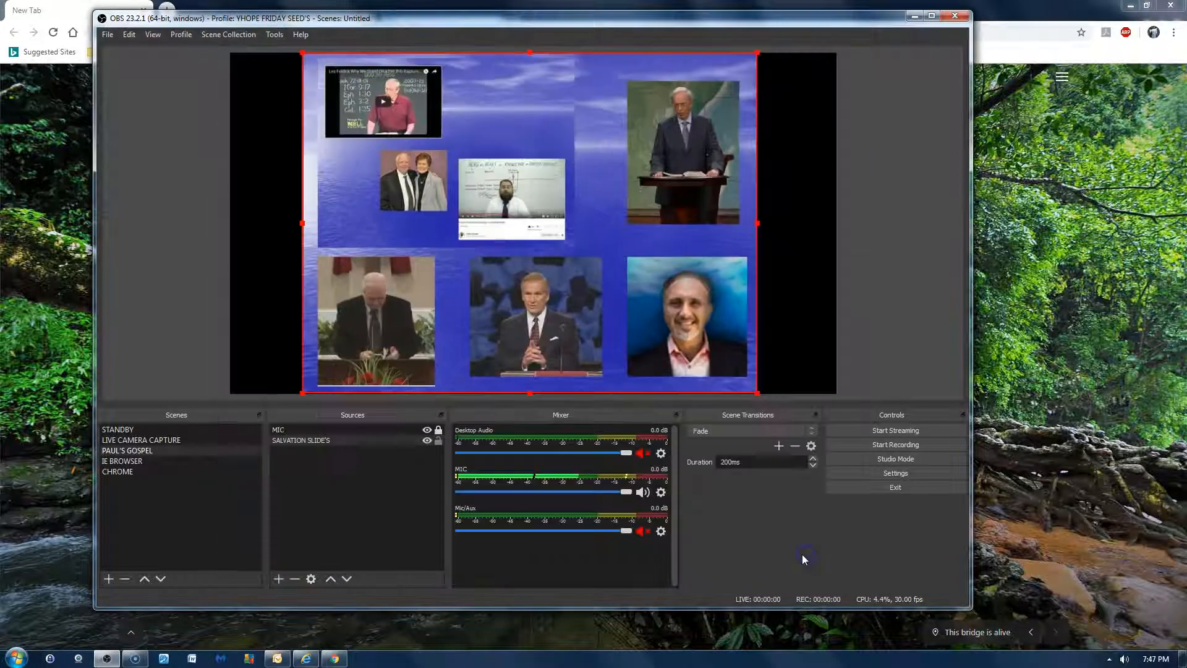
click(437, 442)
click(438, 442)
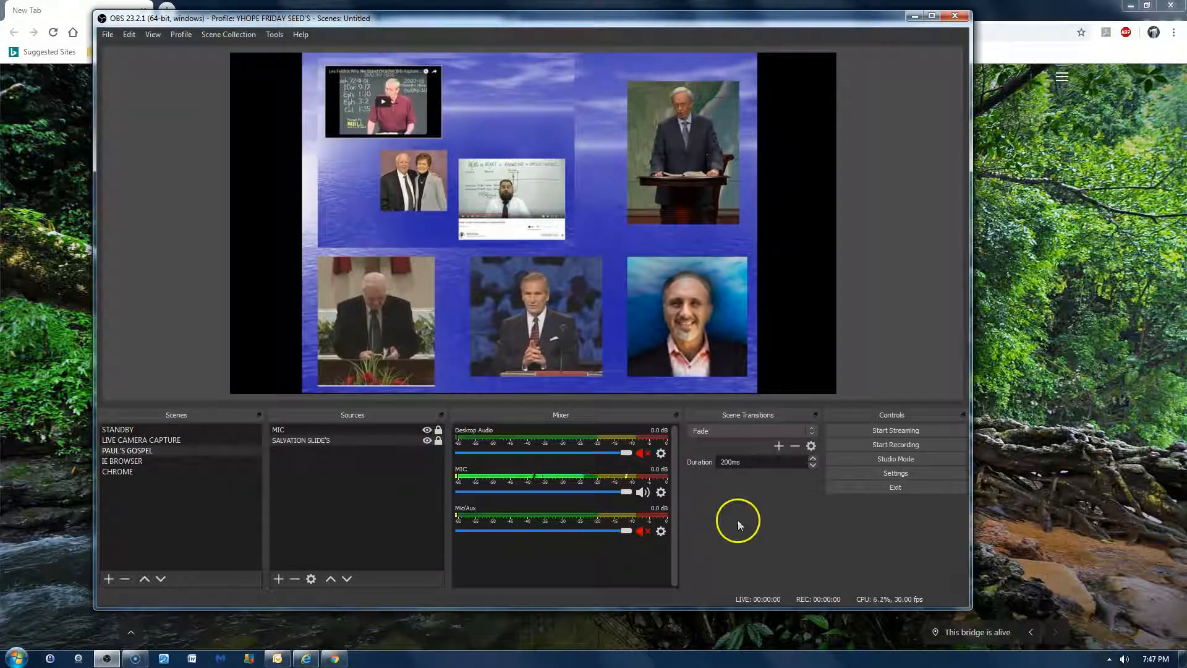
- Review the Next Slide and Previous Slide hotkeys for SALVATION SLIDE'S in the OBS settings, and close the settings
click(922, 474)
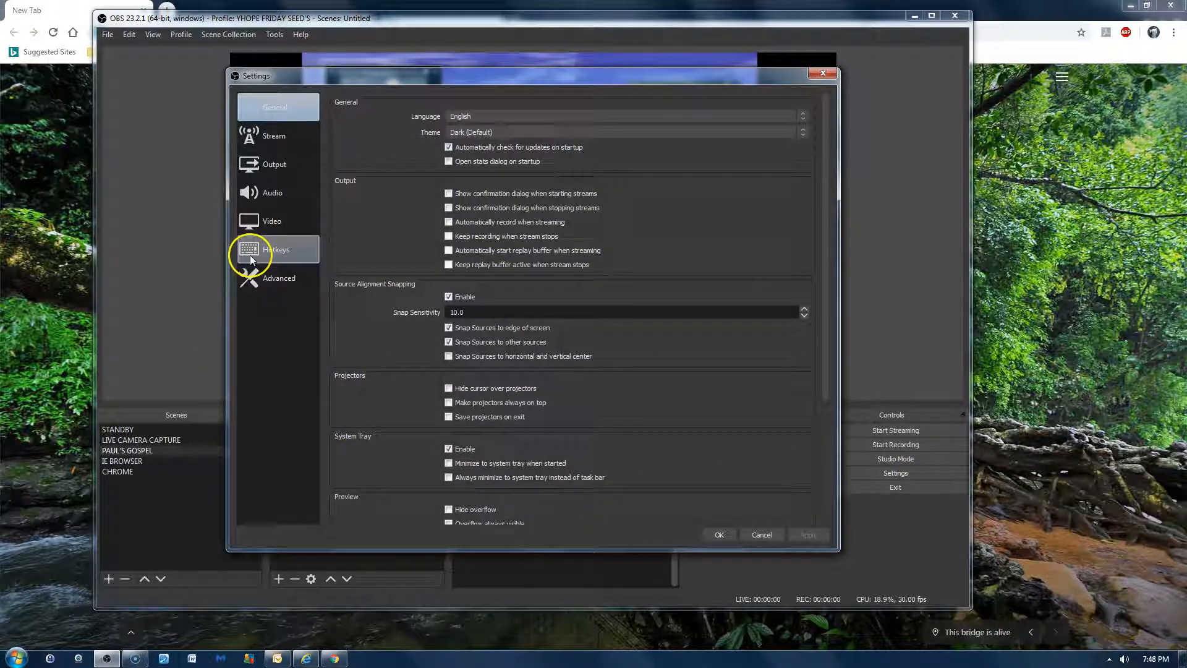
click(249, 255)
scroll(599, 339, down, 12)
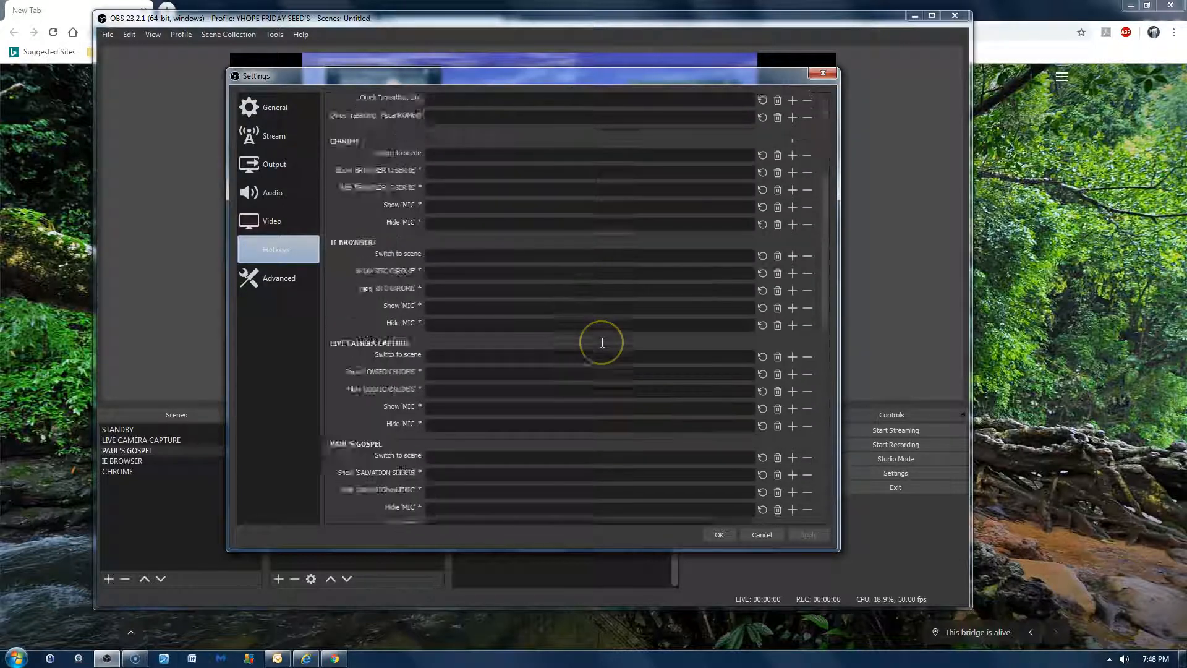
scroll(602, 342, down, 5)
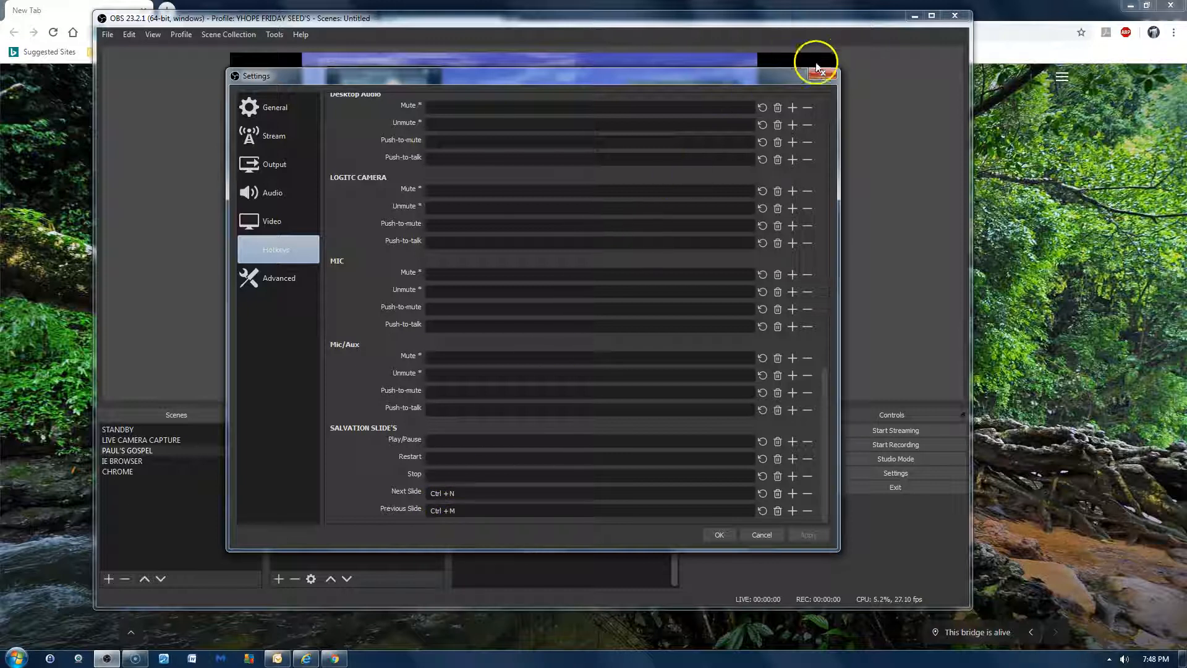
click(825, 74)
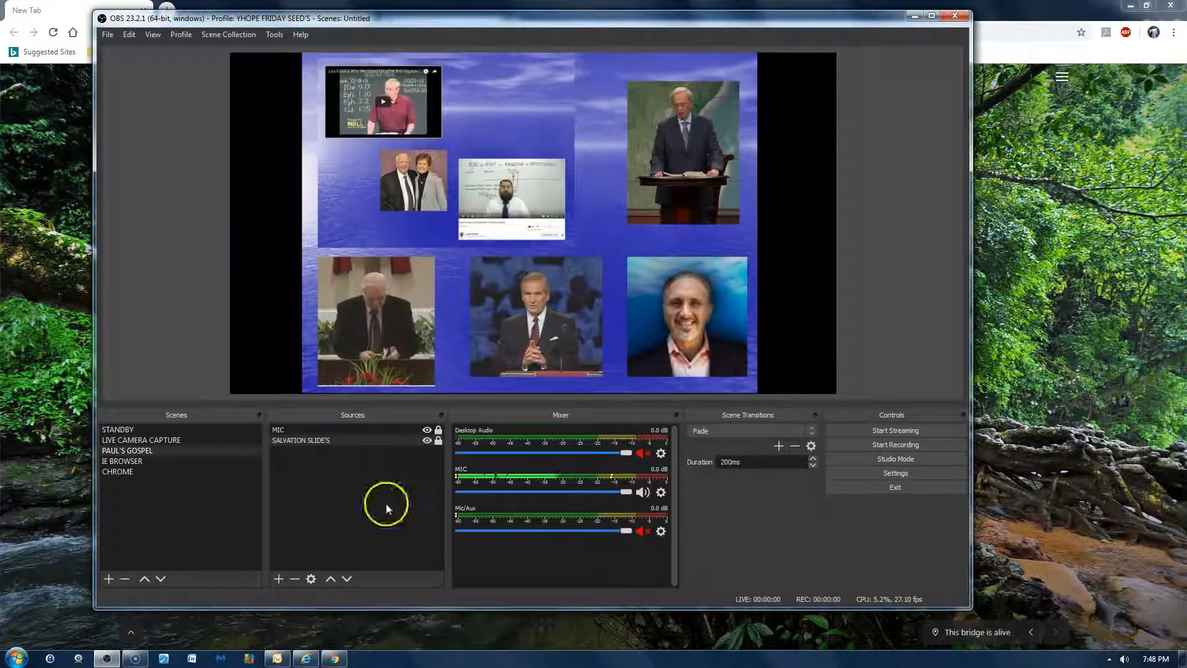
- Select the PAUL'S GOSPEL scene and look over its sources, selecting MIC
click(187, 450)
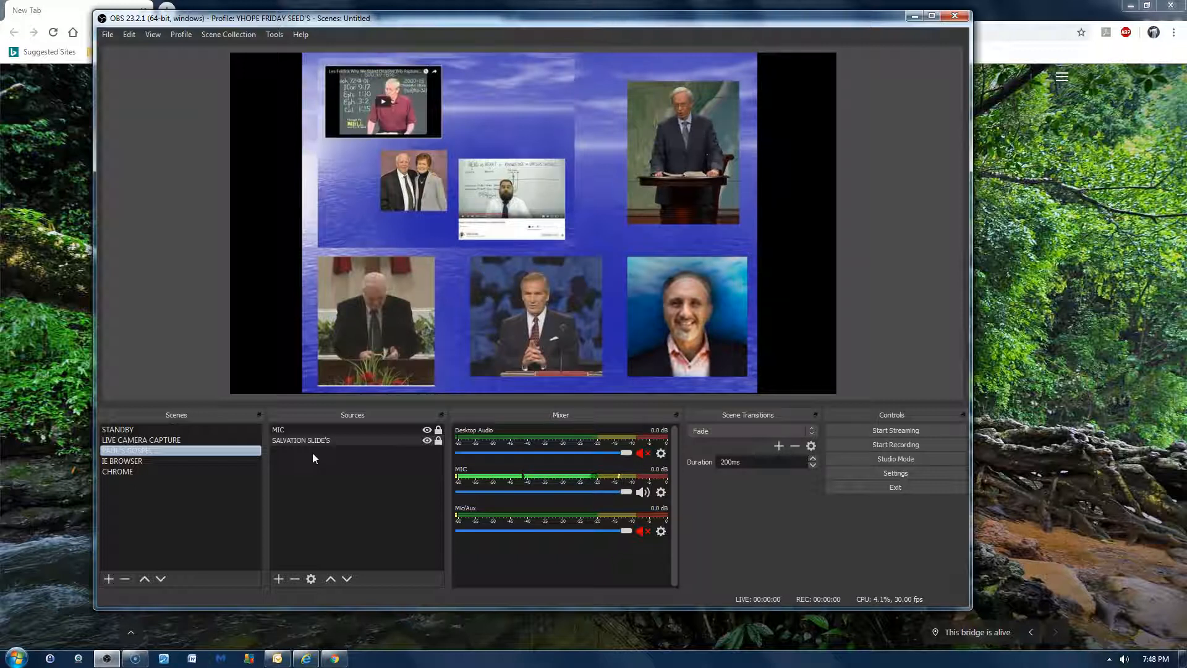
click(313, 452)
click(350, 430)
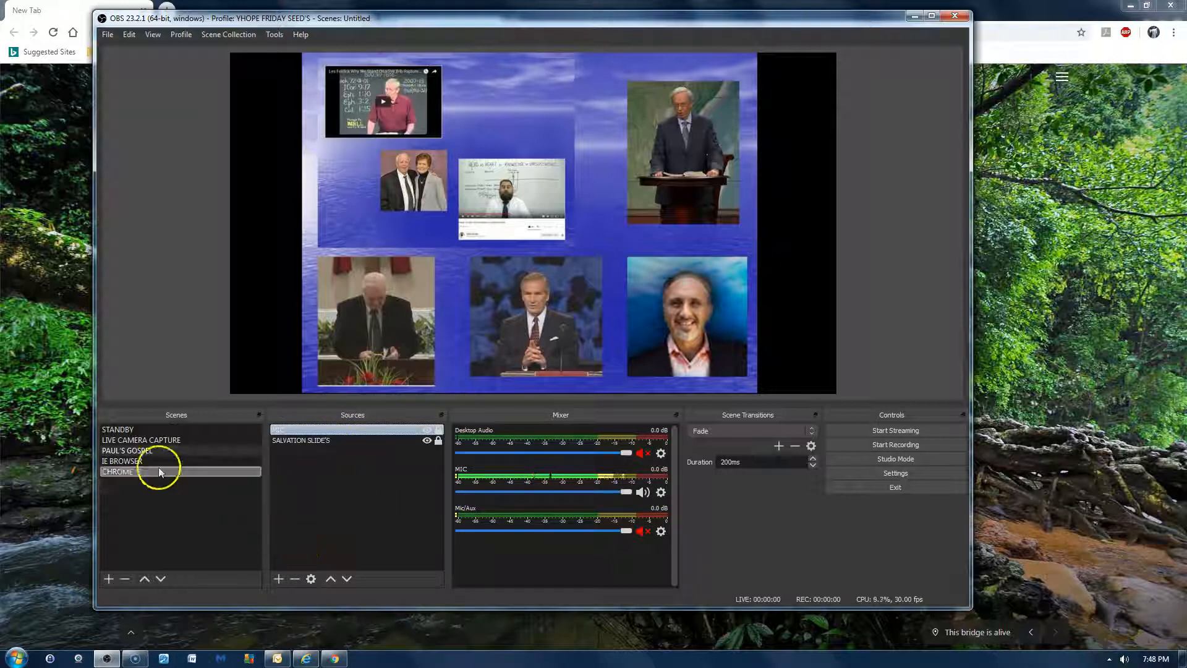
- Add the existing MIC source as an Audio Input Capture to the STANDBY scene
click(157, 432)
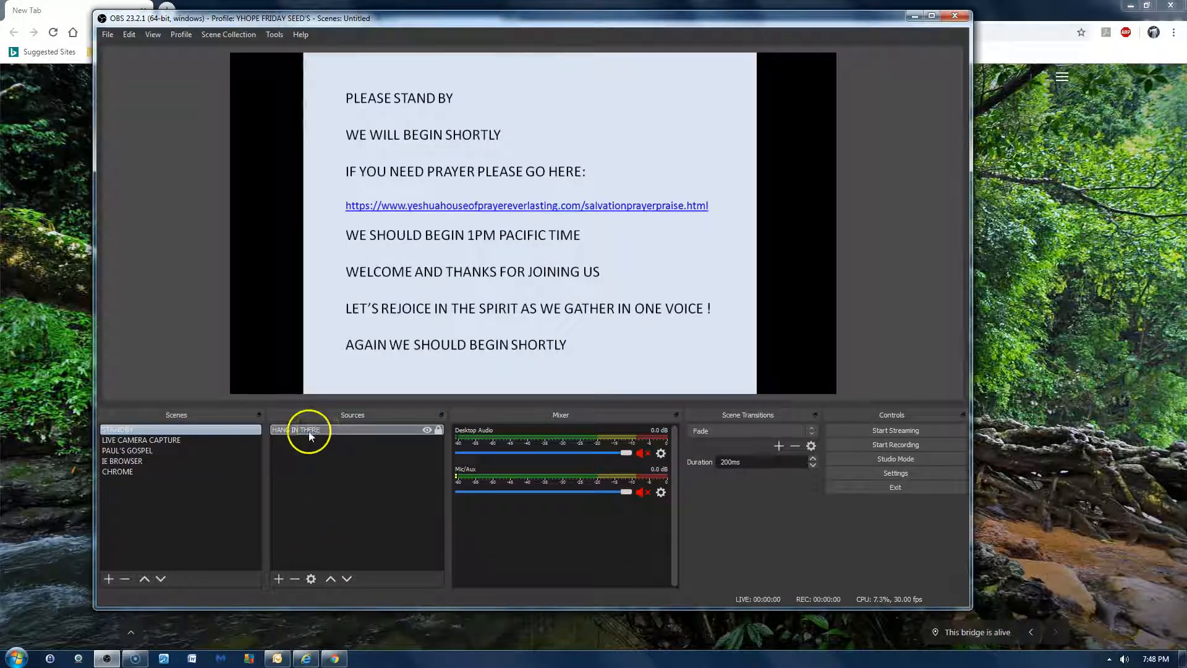
click(277, 578)
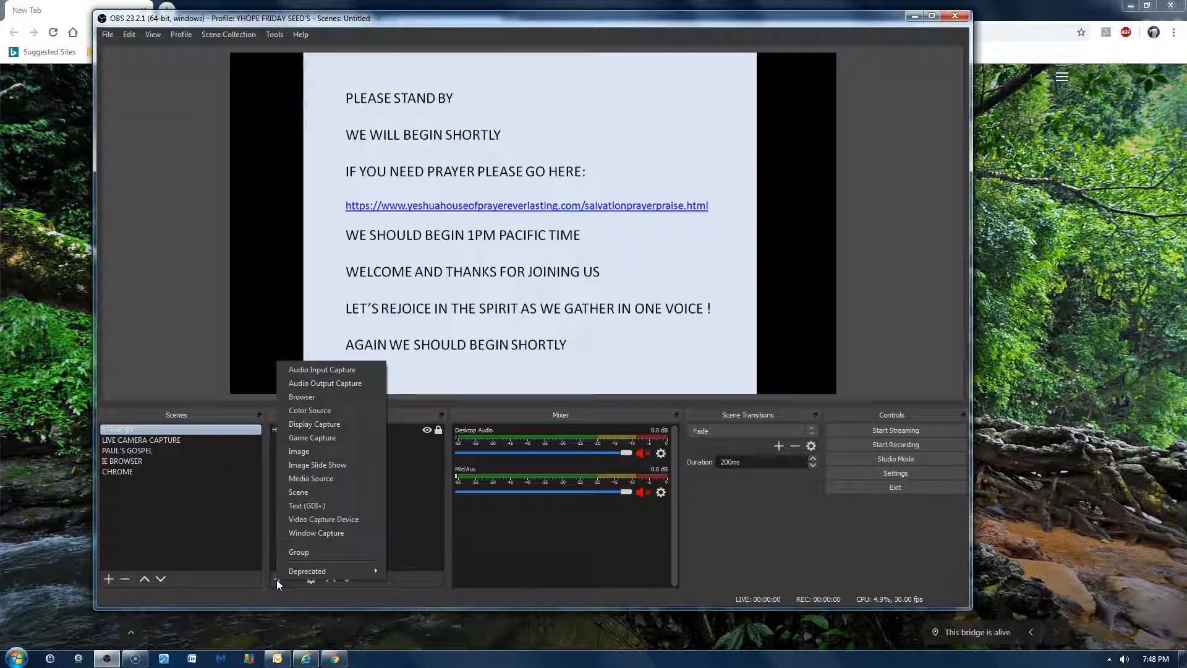
click(335, 371)
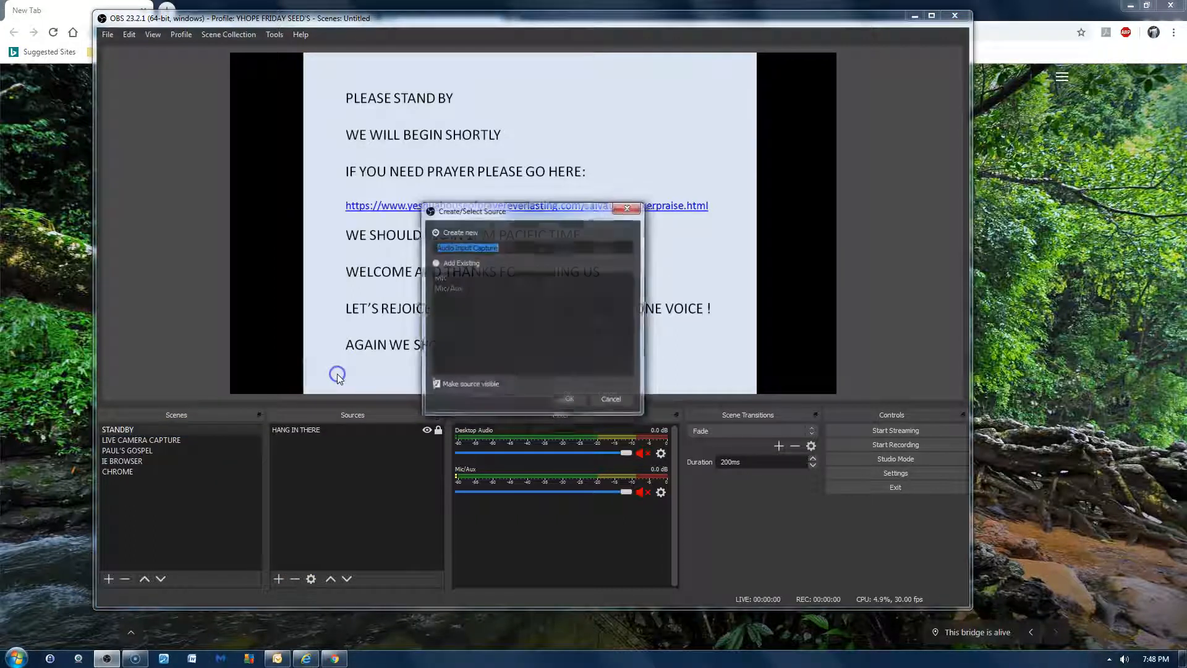
click(435, 264)
click(444, 278)
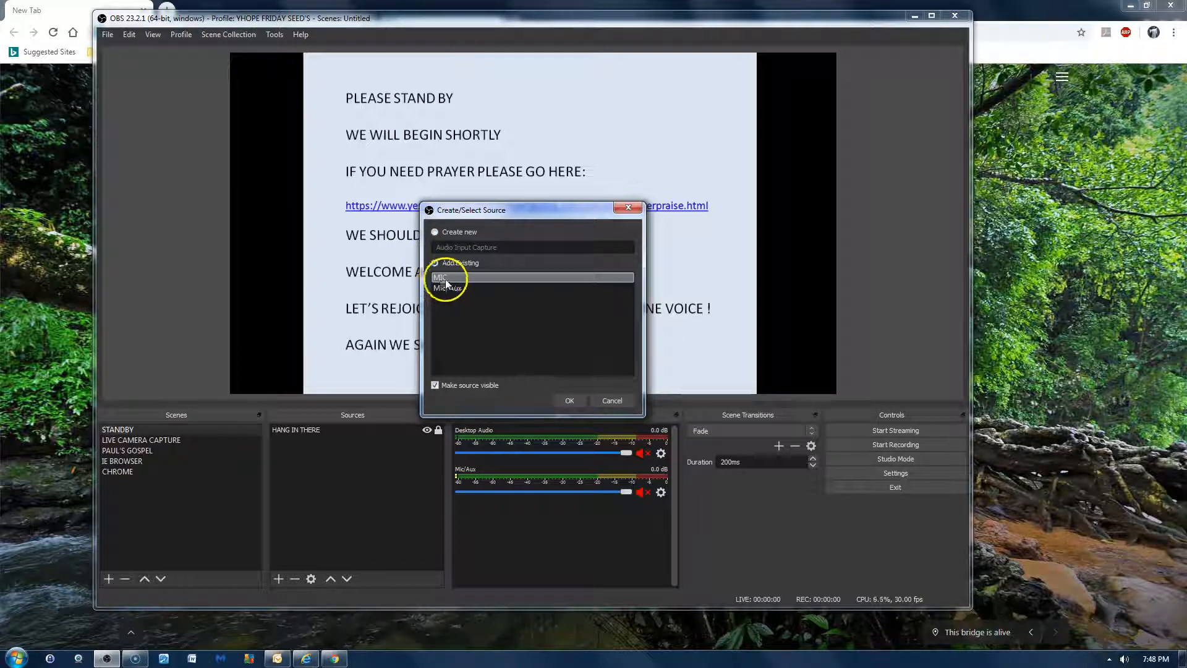
click(569, 400)
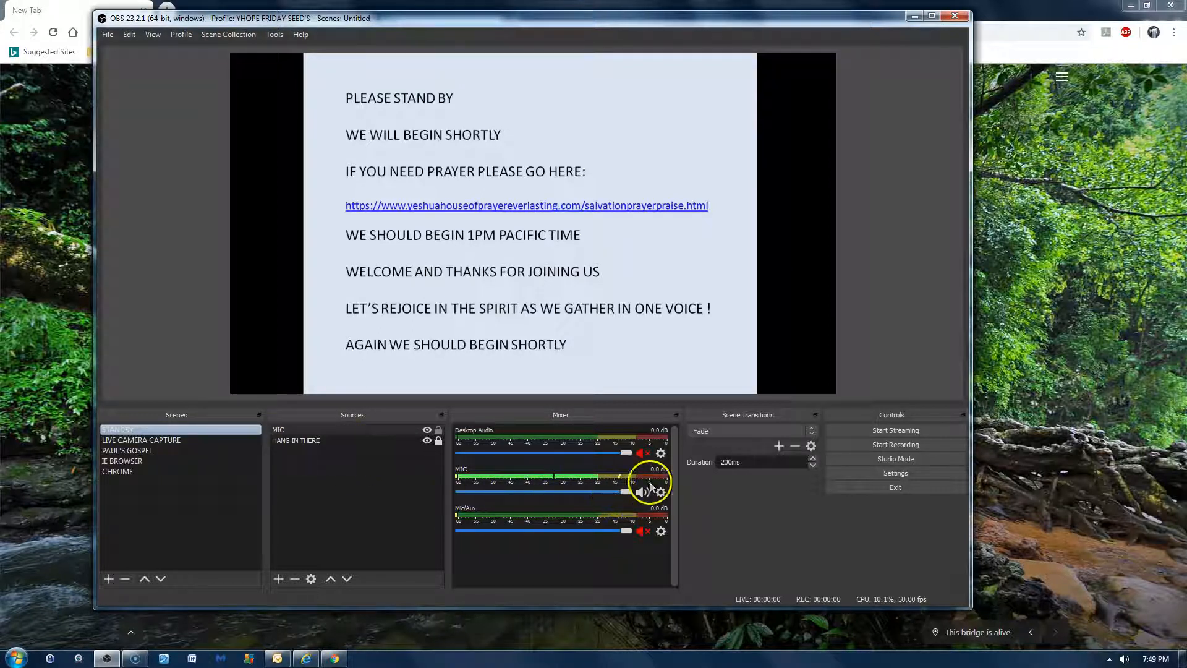
- Remove the MIC source from the STANDBY scene and confirm the removal
click(347, 429)
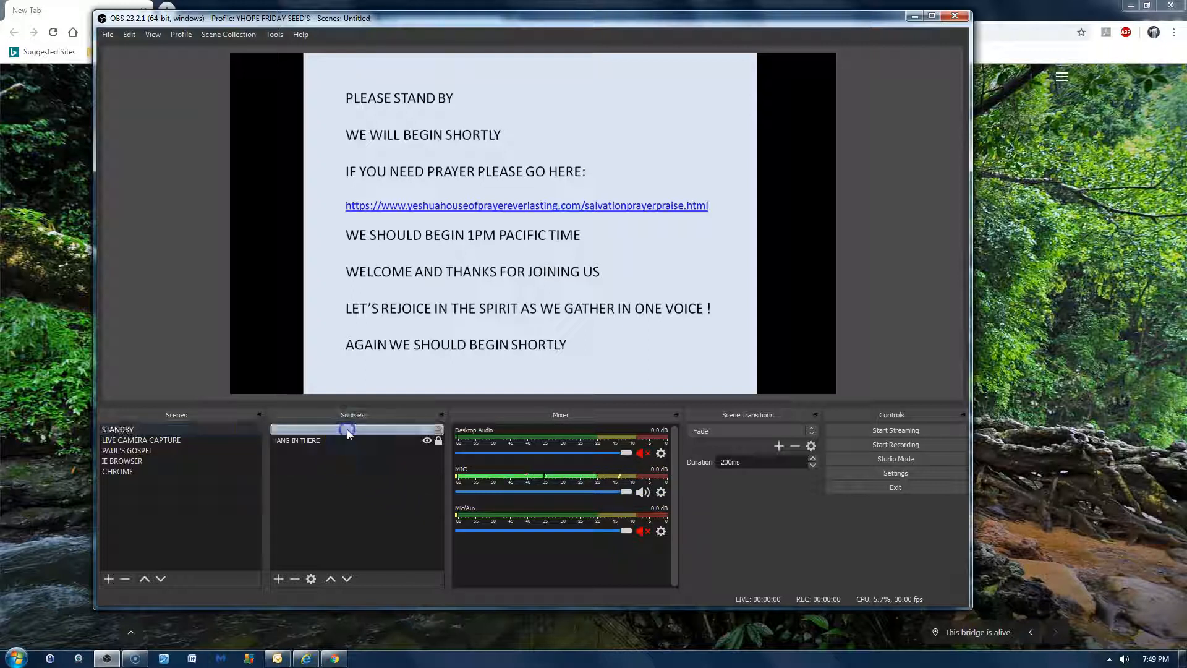
click(294, 576)
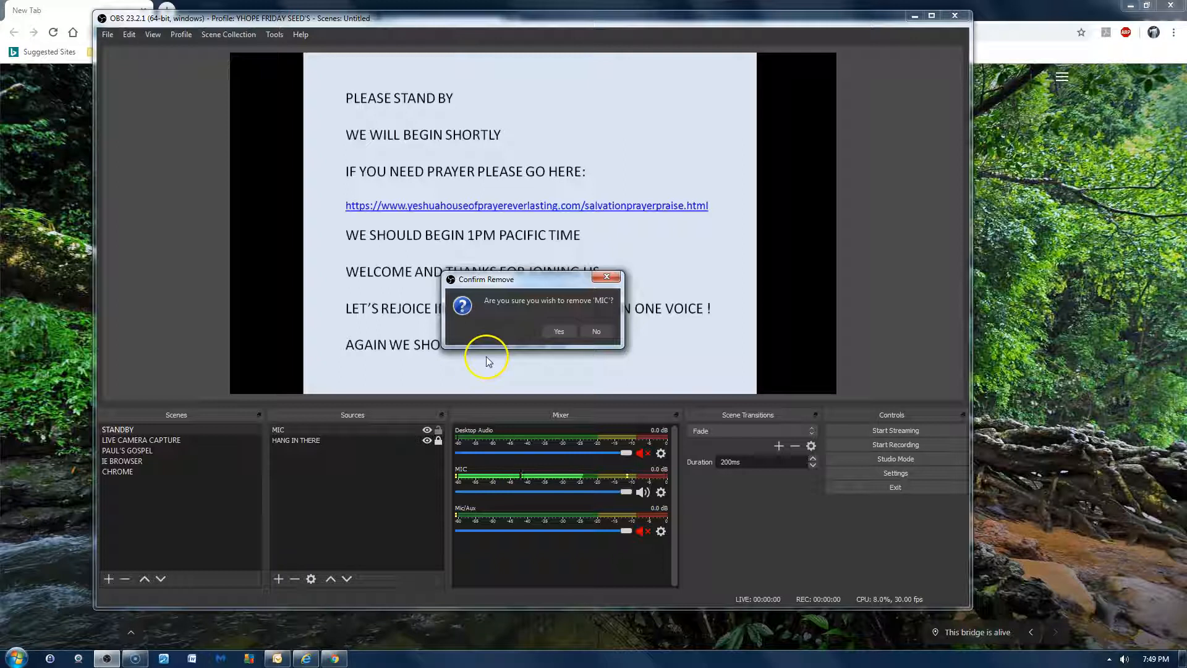
click(560, 332)
click(399, 459)
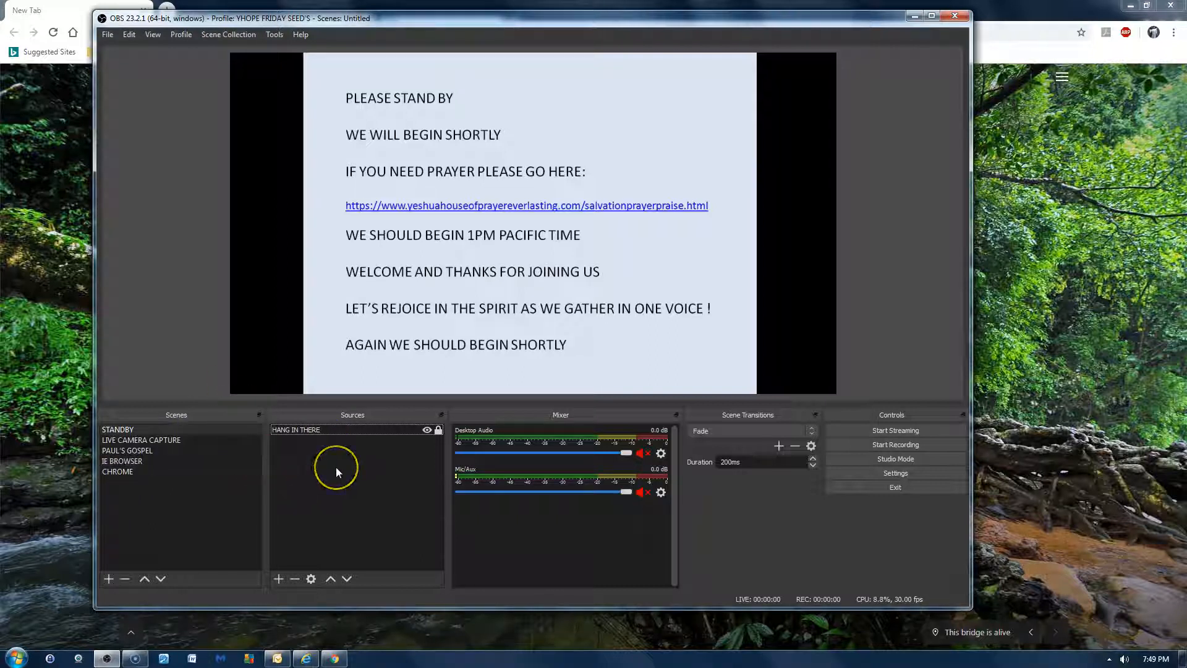
- Review the device properties of the LOGITC CAMERA source in the LIVE CAMERA CAPTURE scene, unlocking it first and cancelling without changes
click(194, 440)
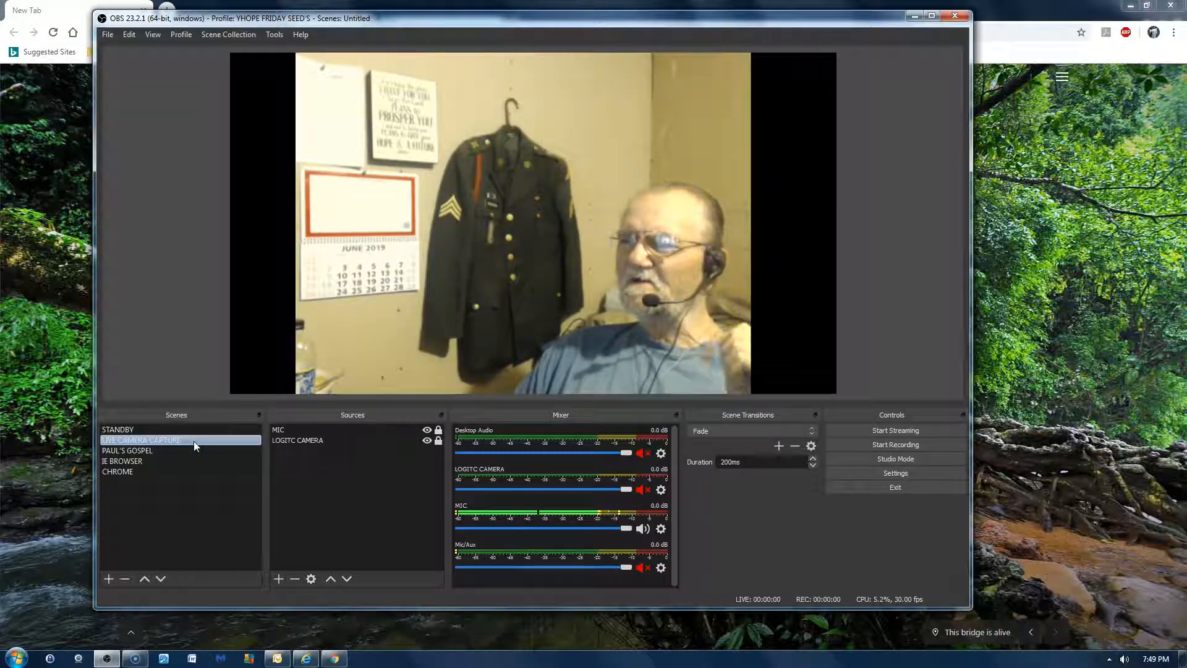
click(162, 427)
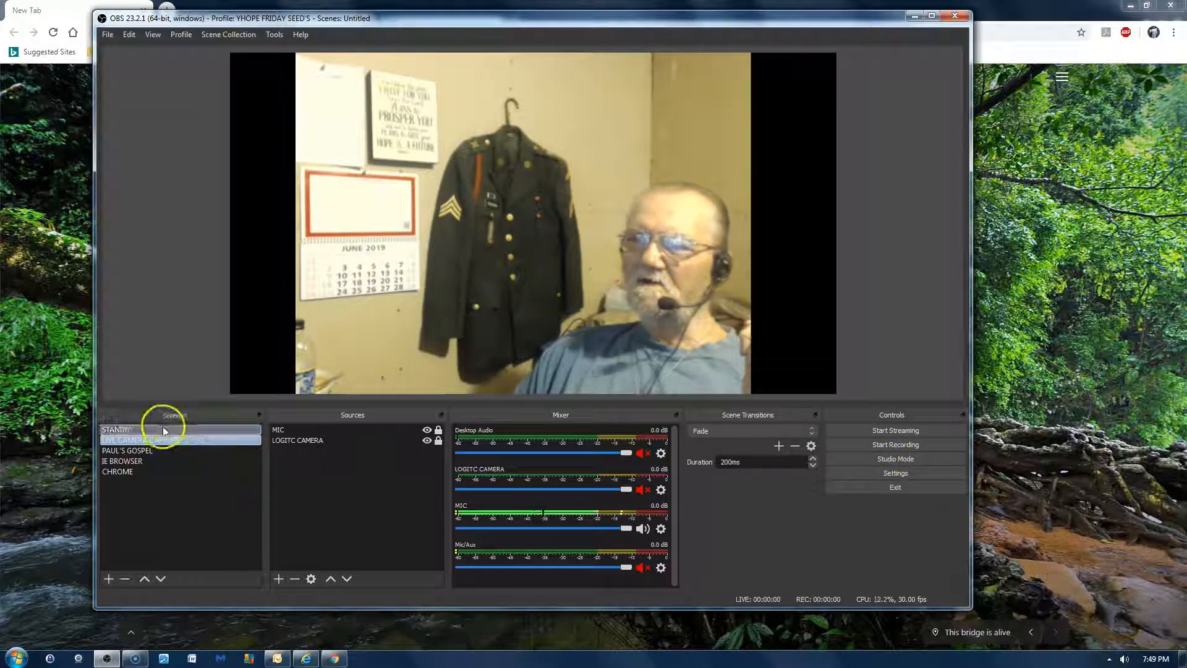
click(158, 440)
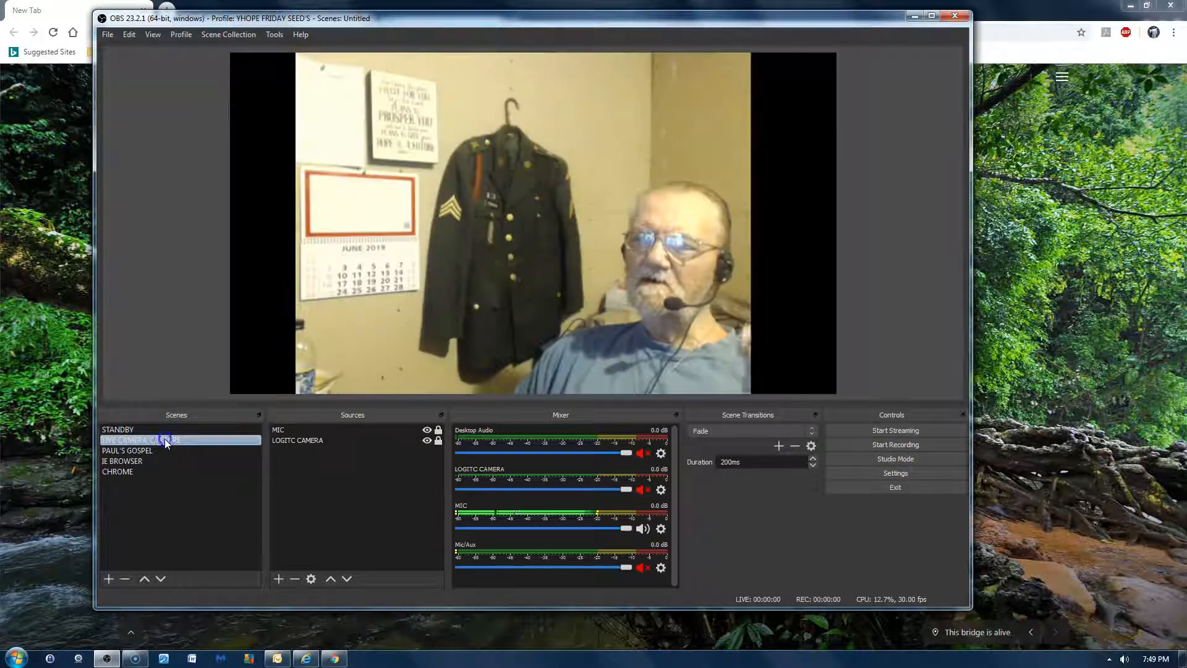
click(366, 439)
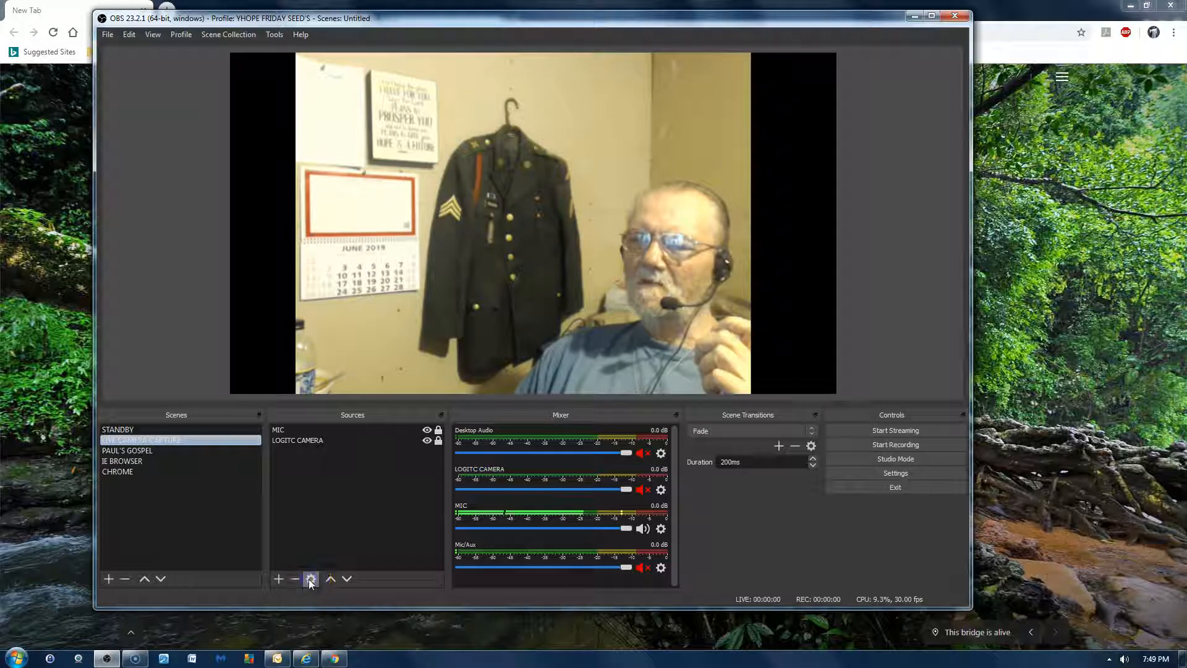
click(439, 440)
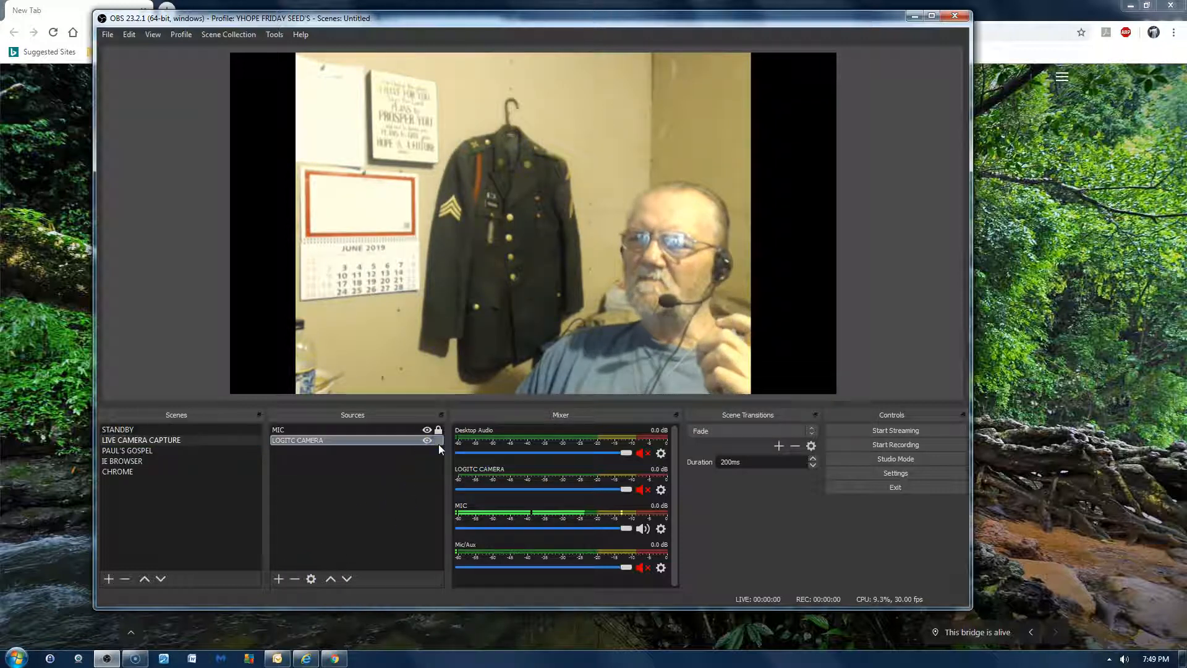
click(308, 578)
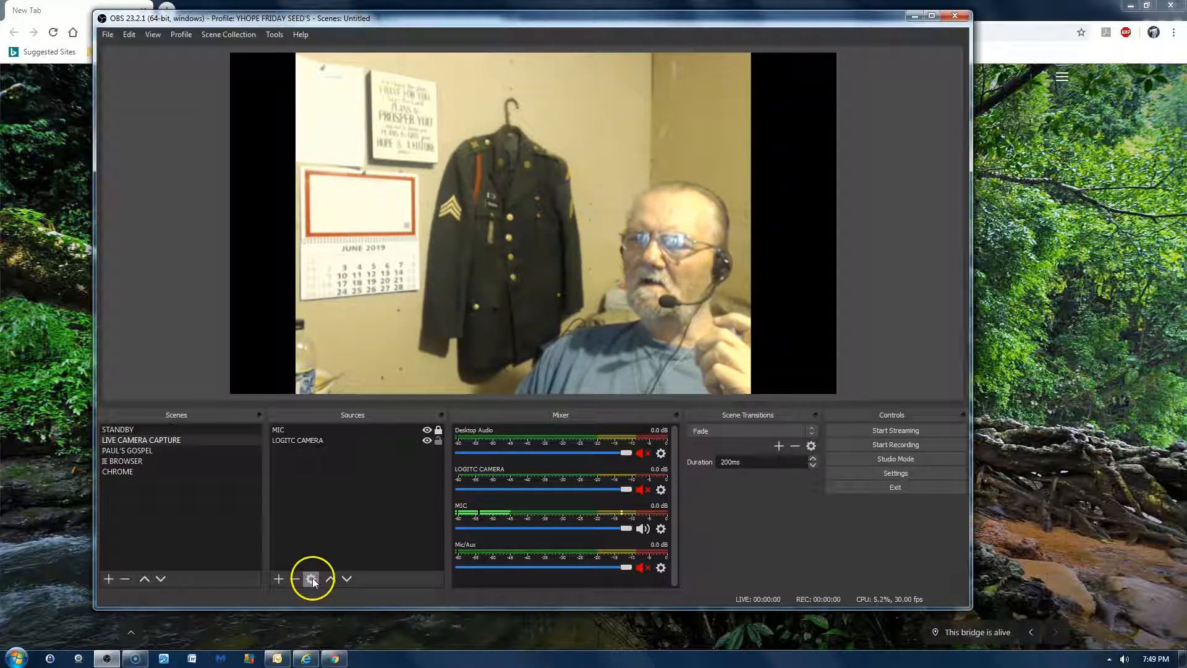
click(321, 439)
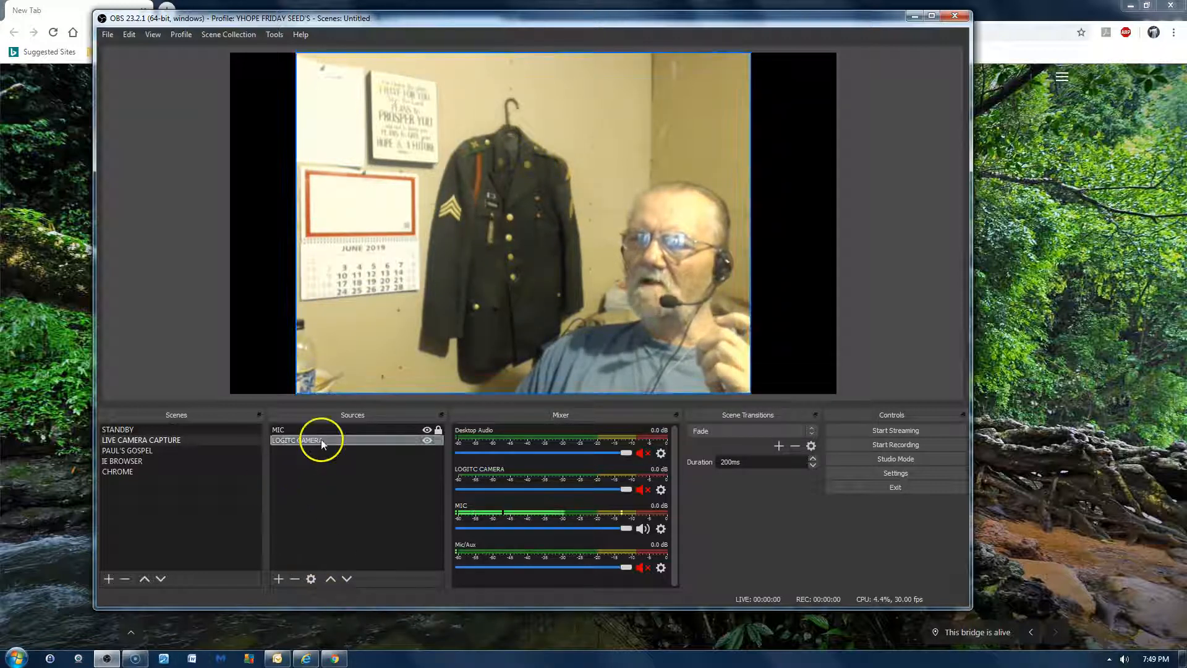
click(307, 578)
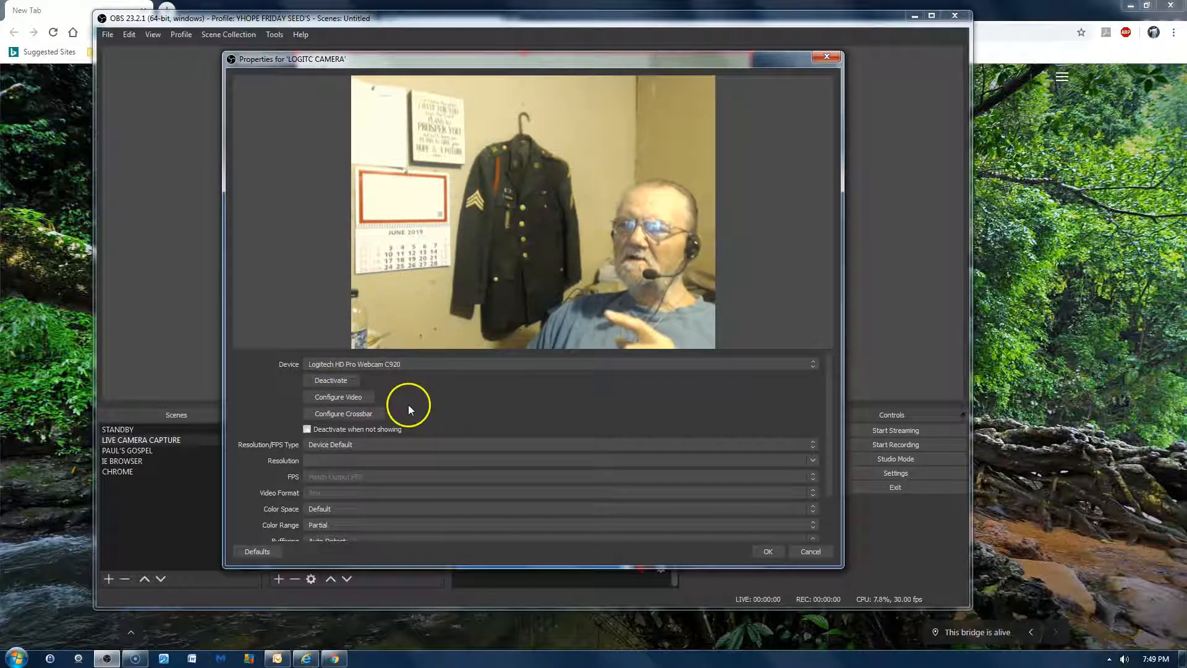
click(810, 553)
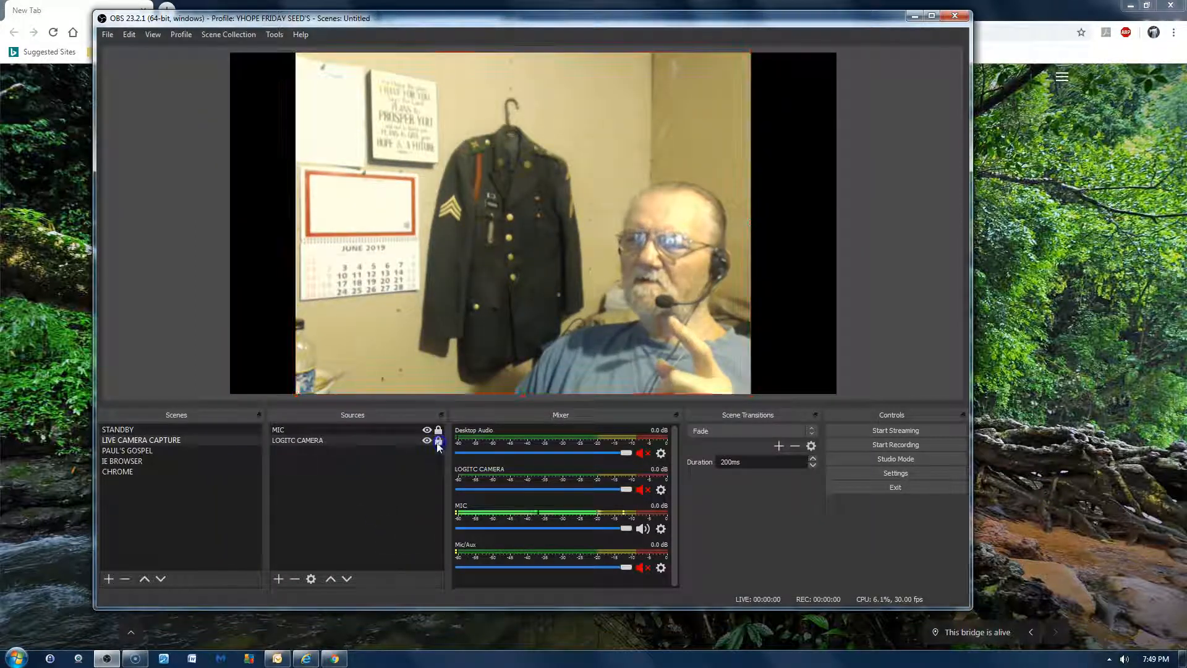
- View the PAUL'S GOSPEL scene, and review the window choices for BROWSER IE in the IE BROWSER scene without changes, leaving that source locked
click(154, 453)
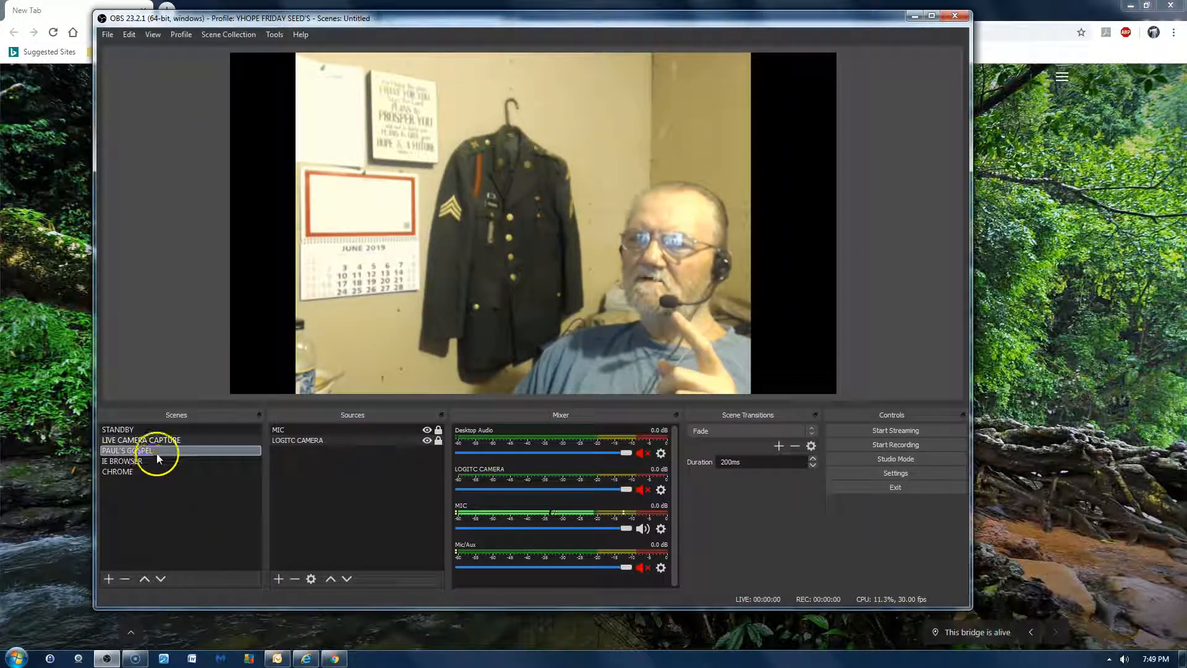
click(317, 440)
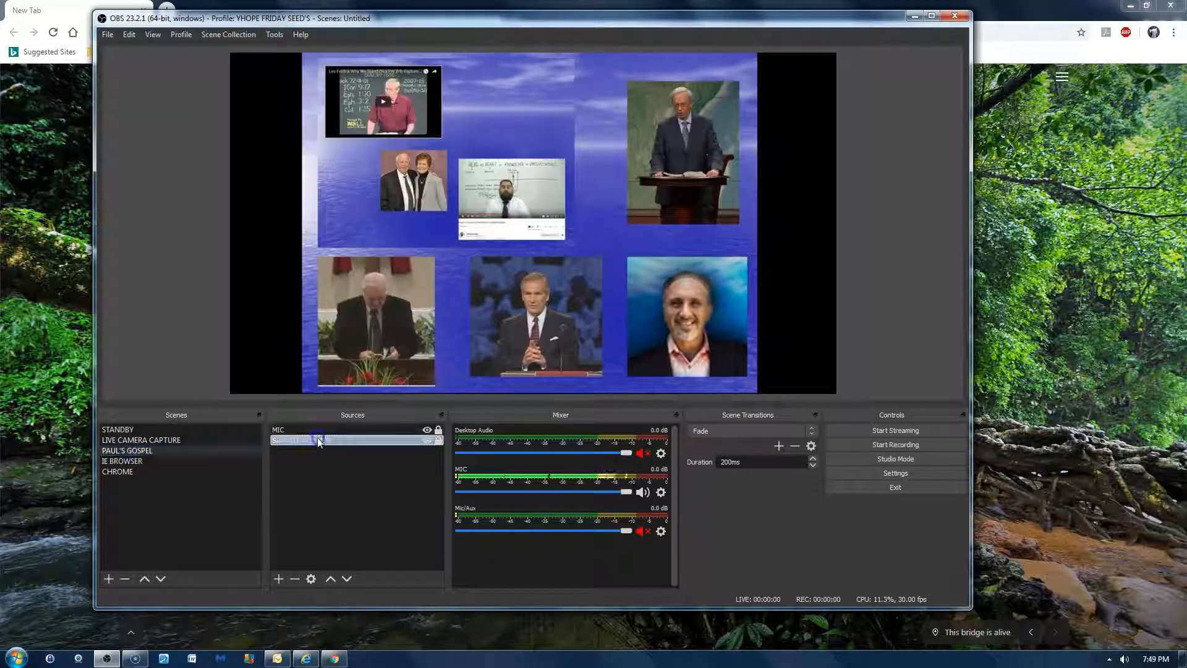
click(158, 461)
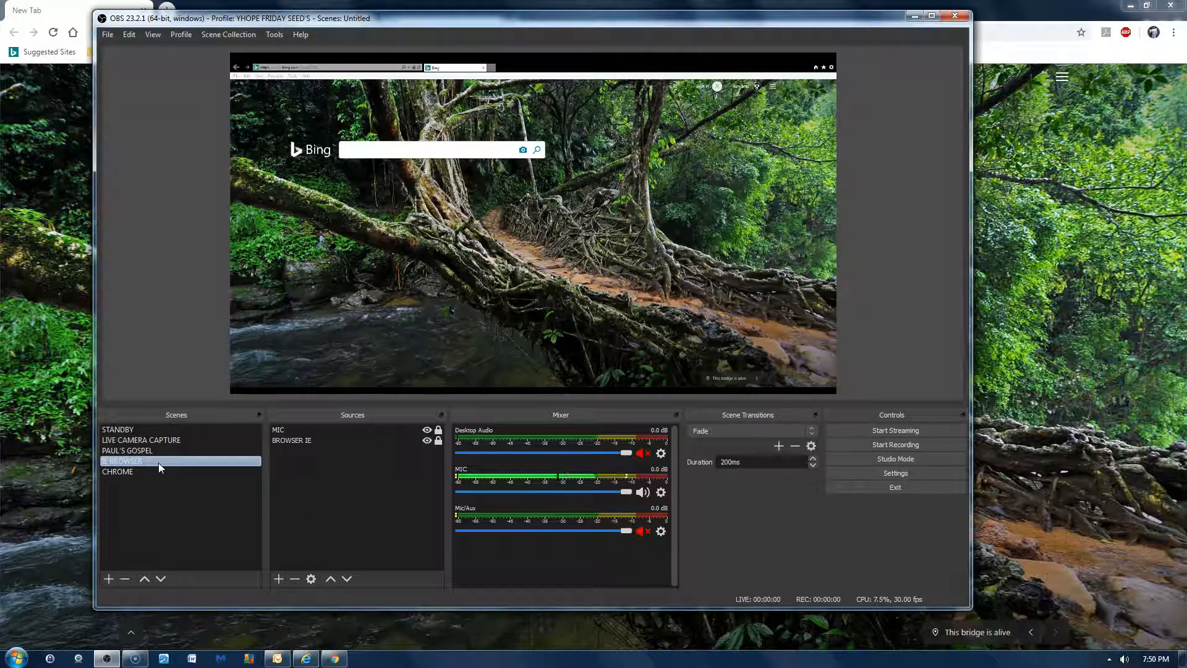
click(438, 446)
click(438, 441)
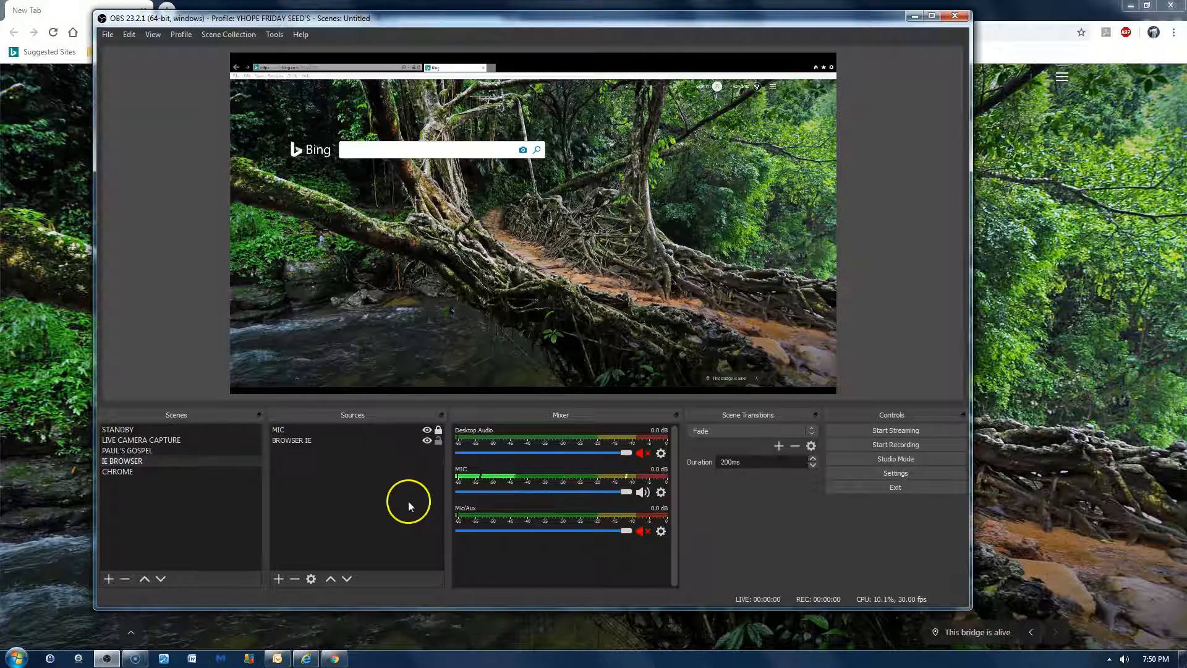
click(316, 440)
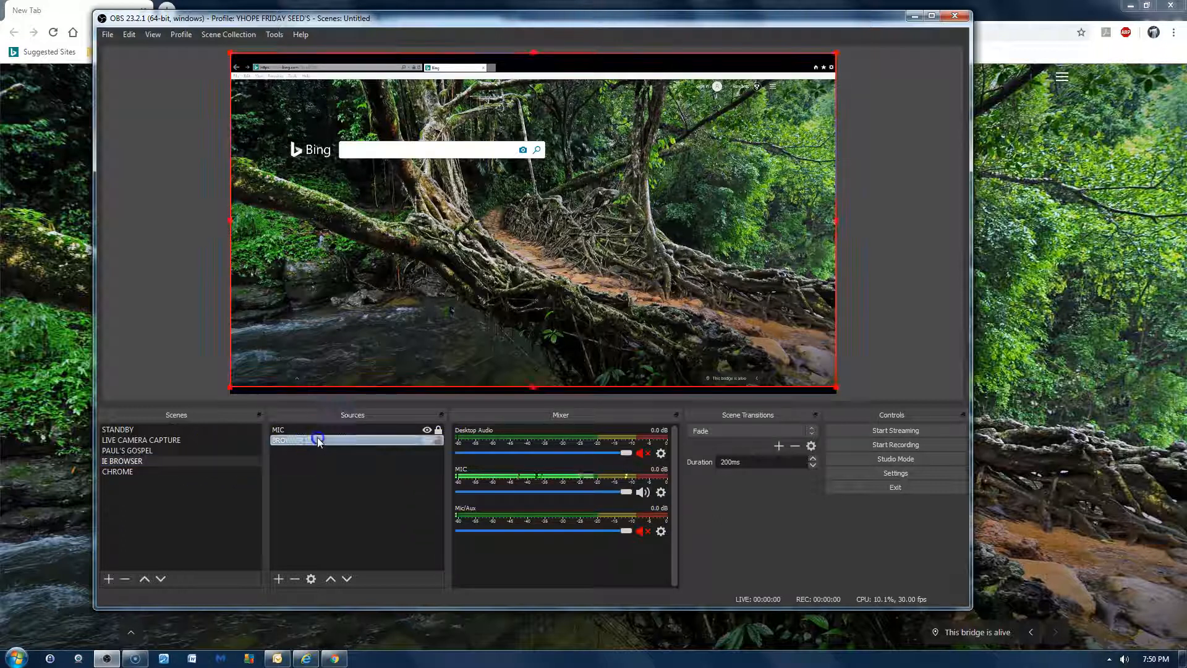
click(310, 579)
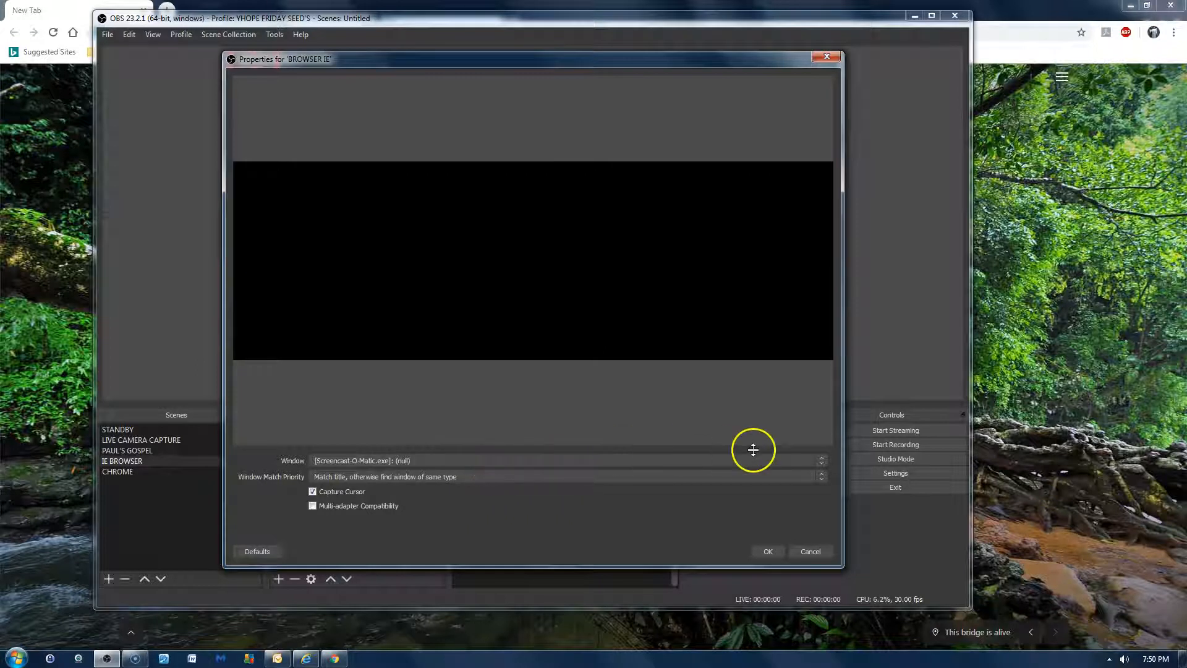
click(822, 463)
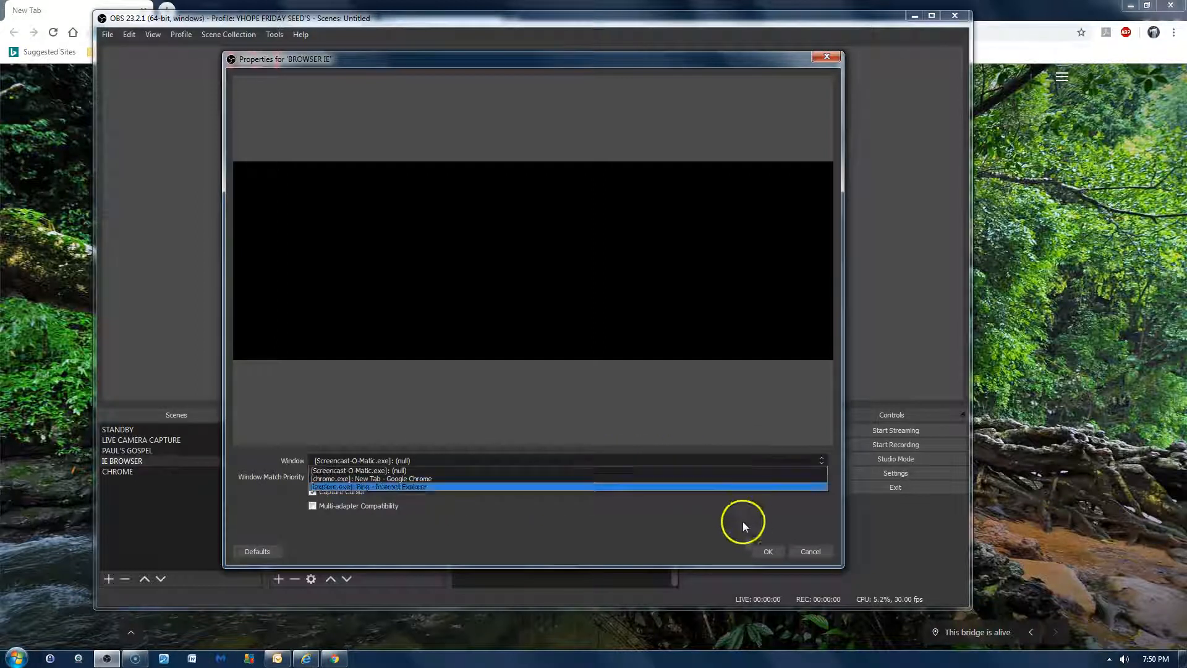
click(808, 554)
click(809, 554)
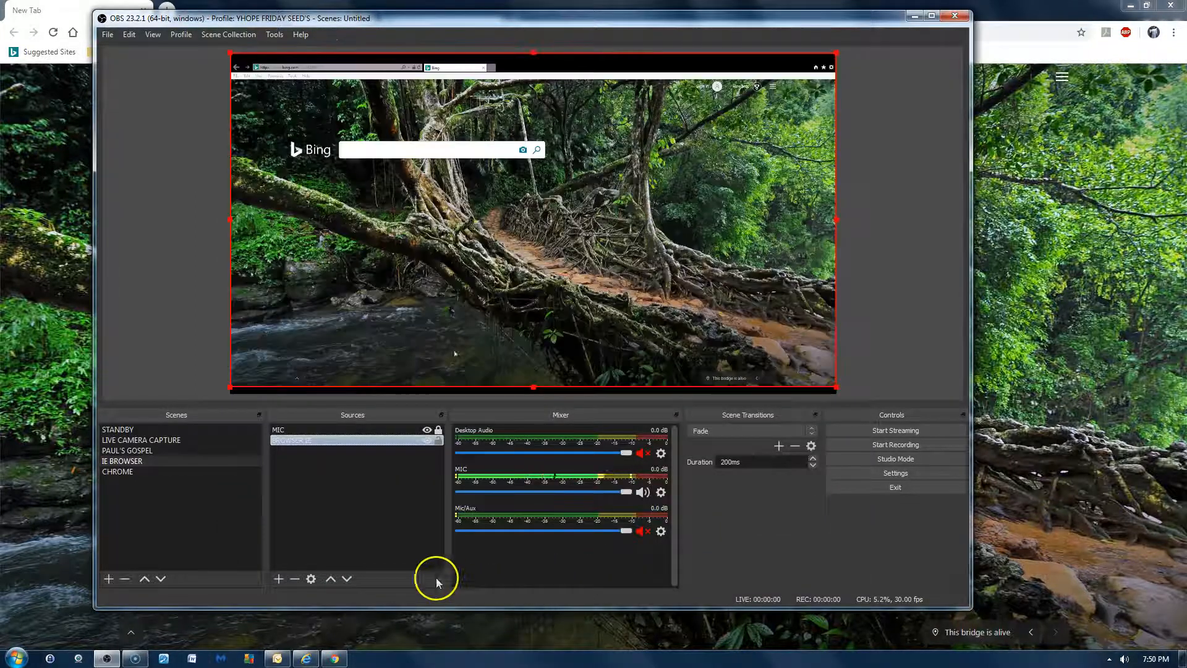
click(437, 439)
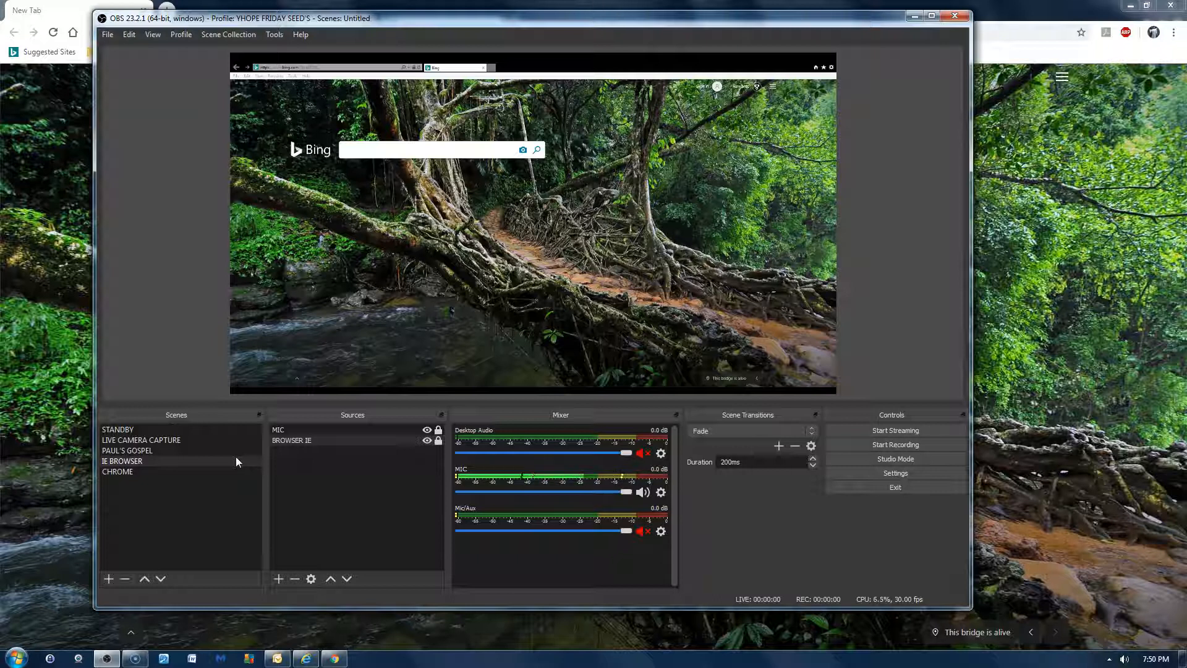
- Try the New Tab - Google Chrome and Screencast-O-Matic windows for BROWSER CHROME in the CHROME scene, cancel the changes, and leave the source locked
click(137, 470)
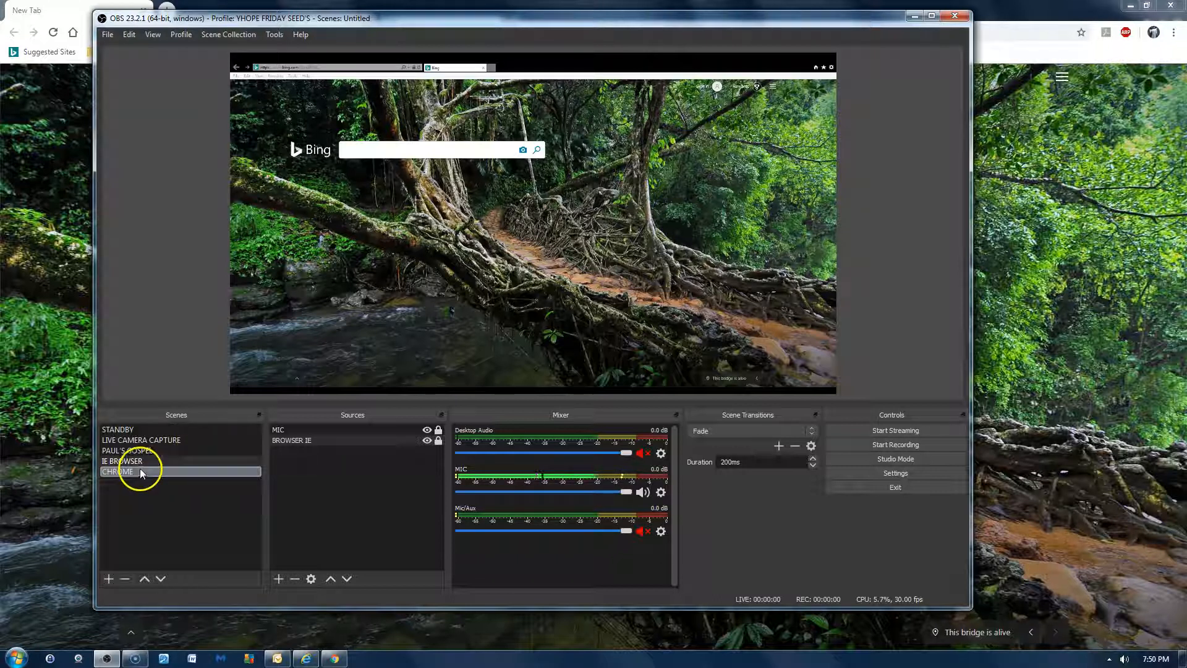
click(399, 439)
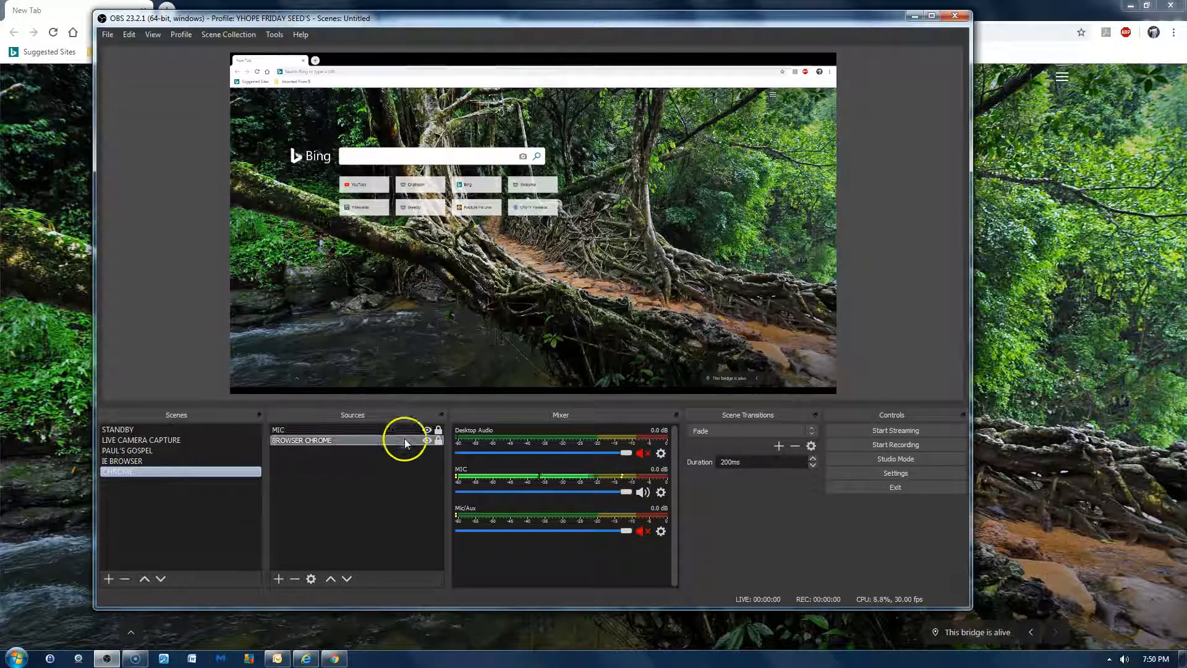
click(320, 442)
click(312, 576)
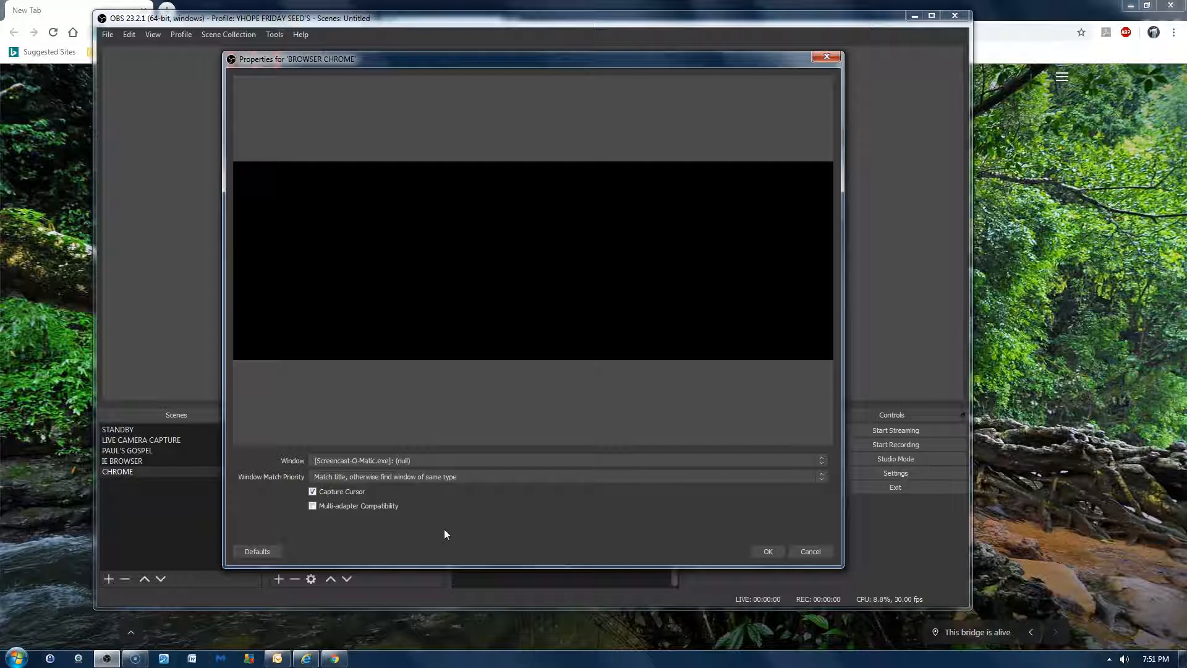
click(822, 464)
click(790, 478)
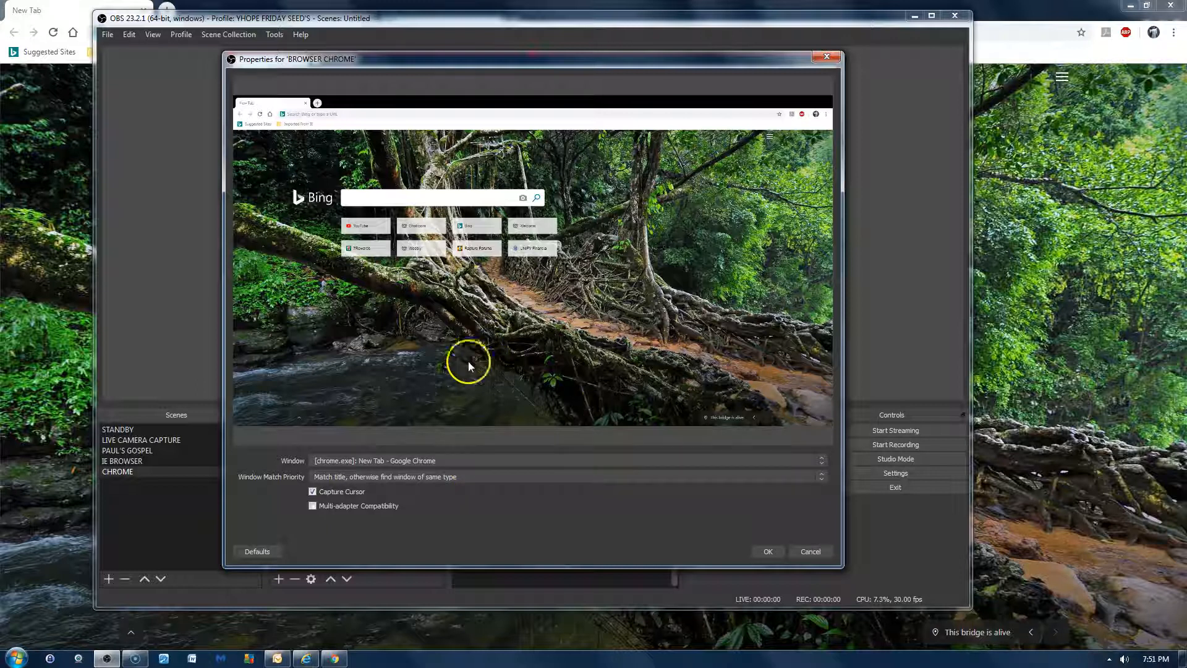
click(821, 461)
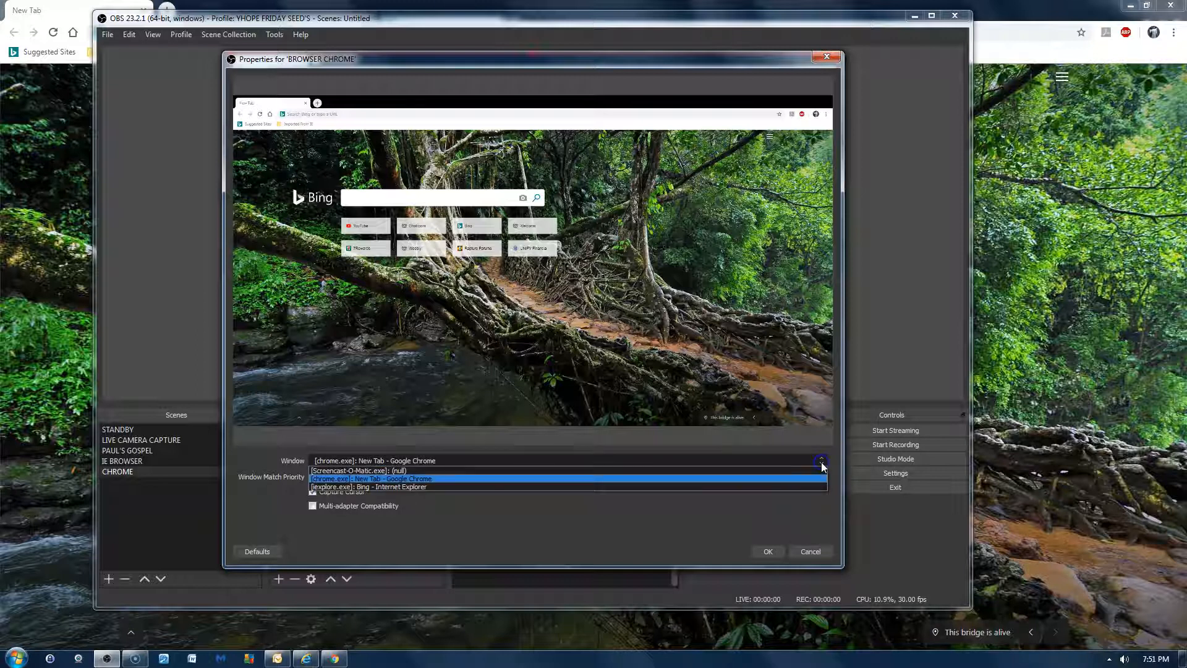
click(787, 471)
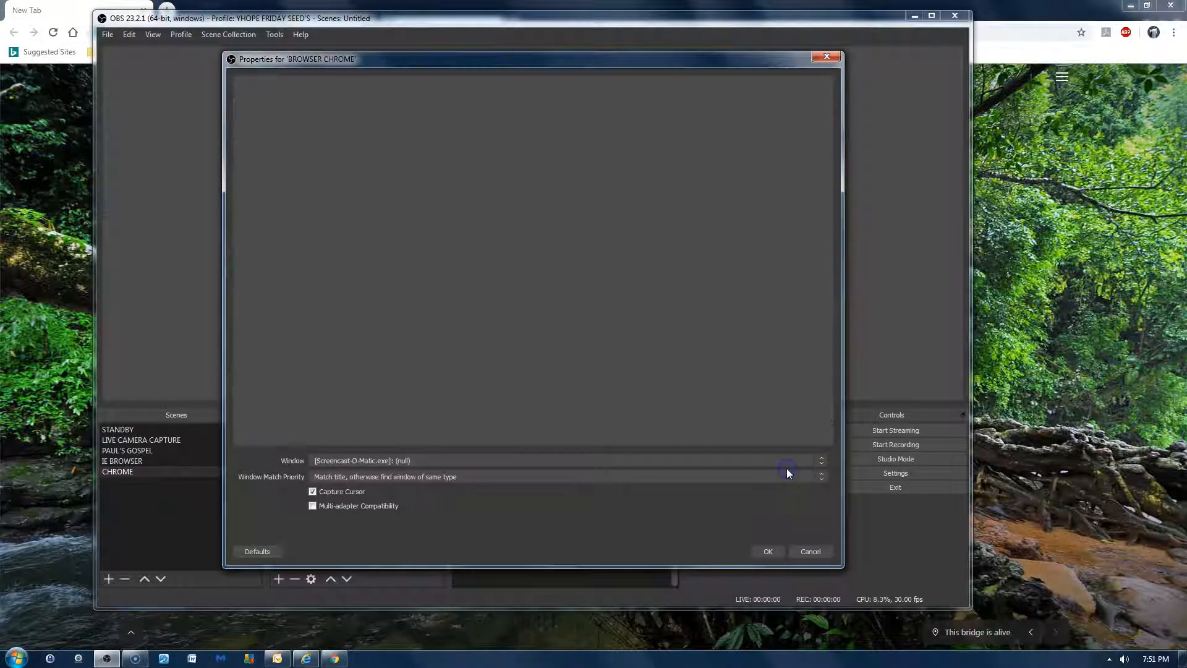
click(806, 551)
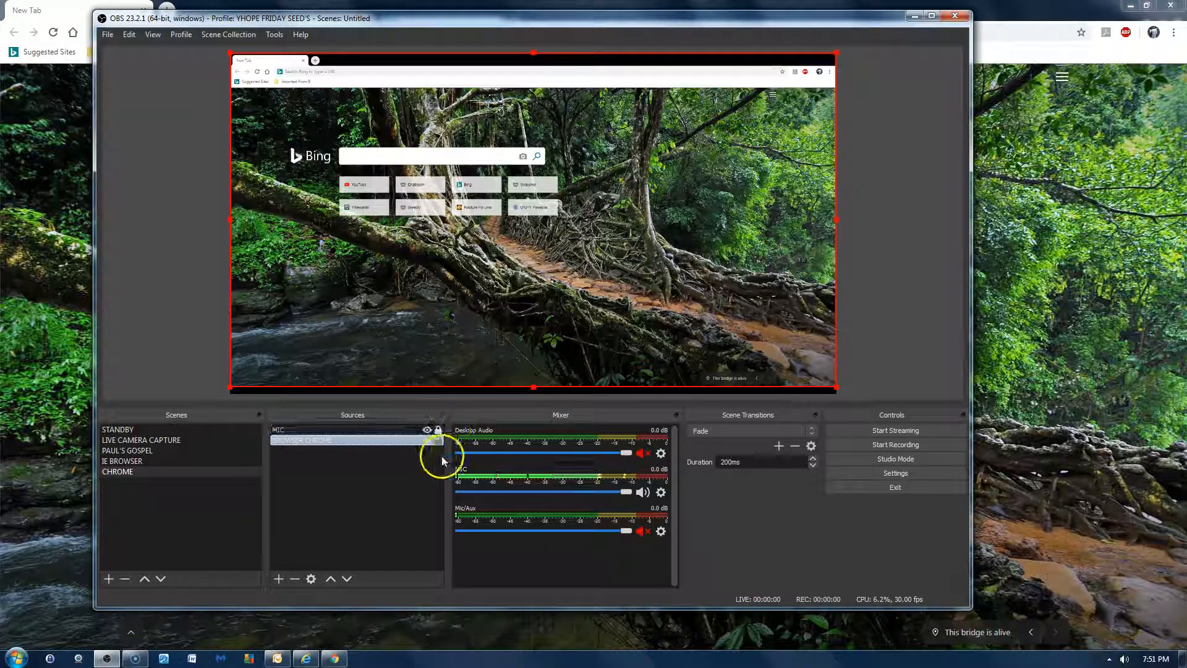
click(429, 557)
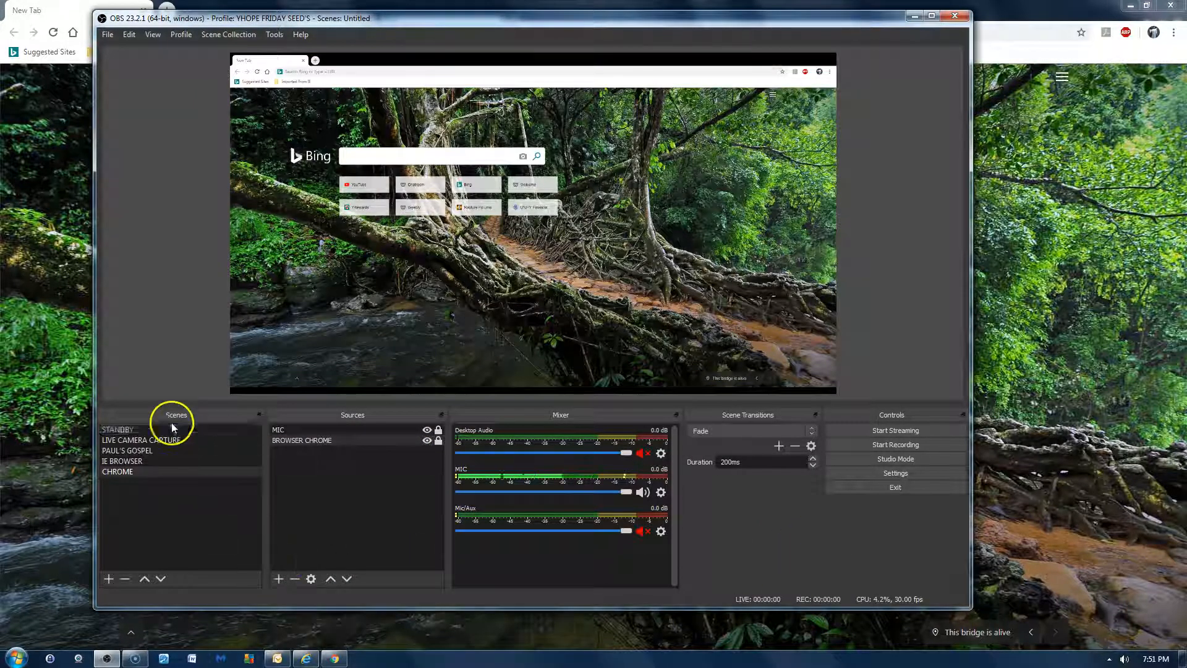
- Add a new scene named TEST TO SHOW HOW TO USE
click(157, 443)
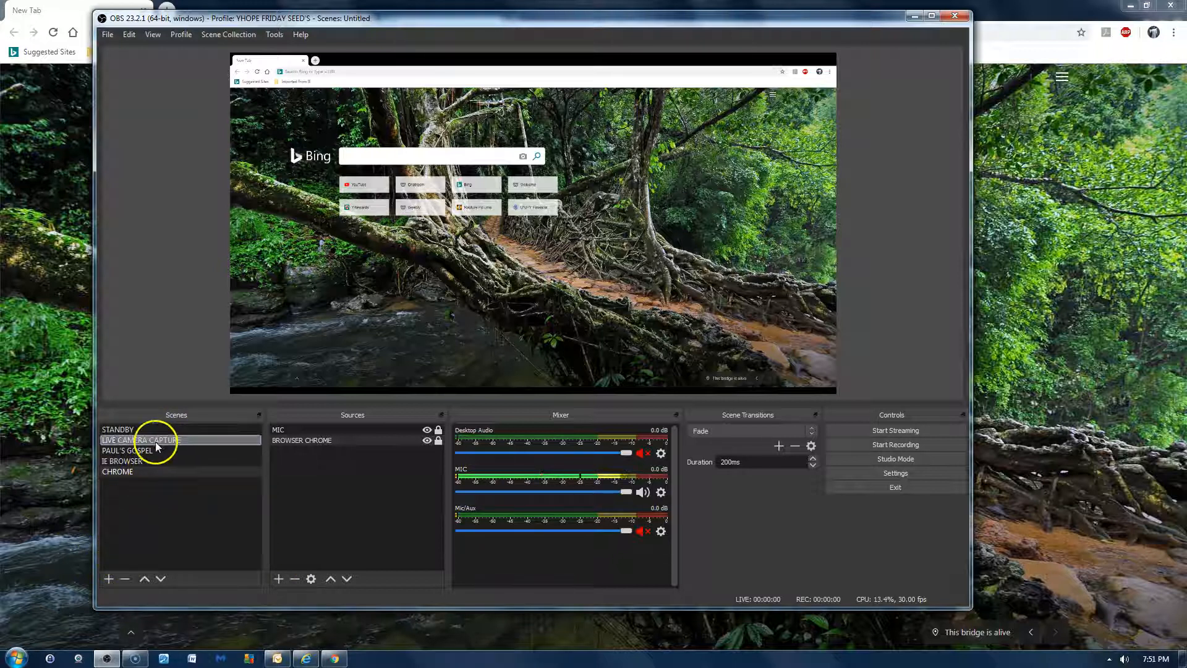
click(109, 578)
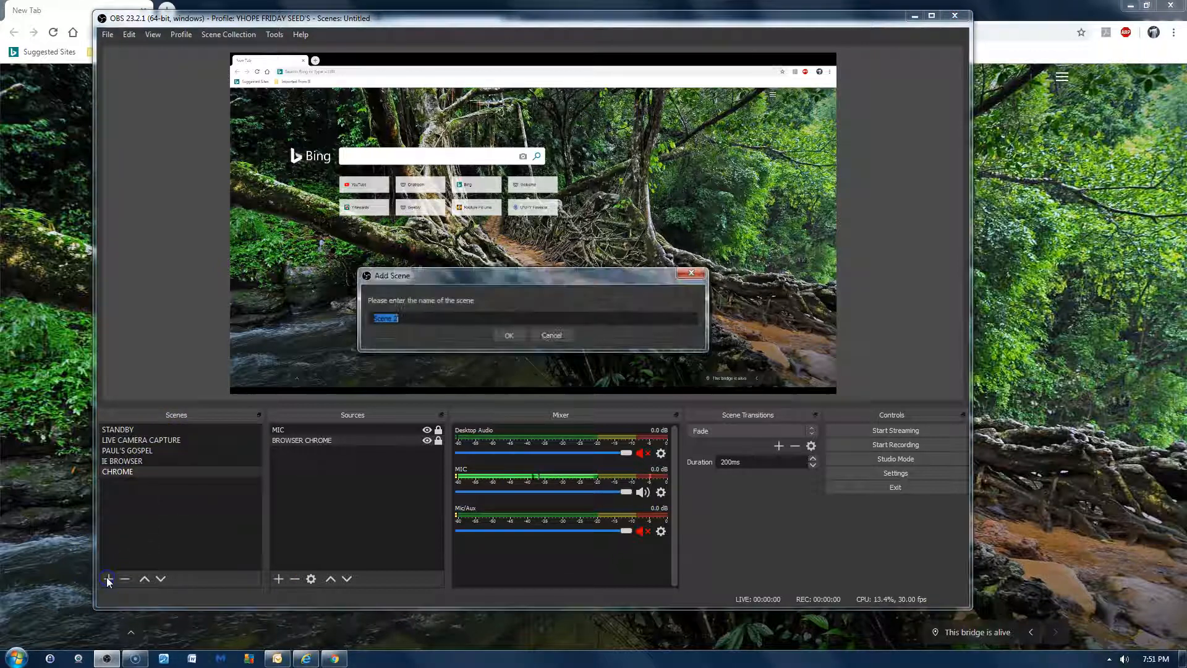
text(TEST TO S)
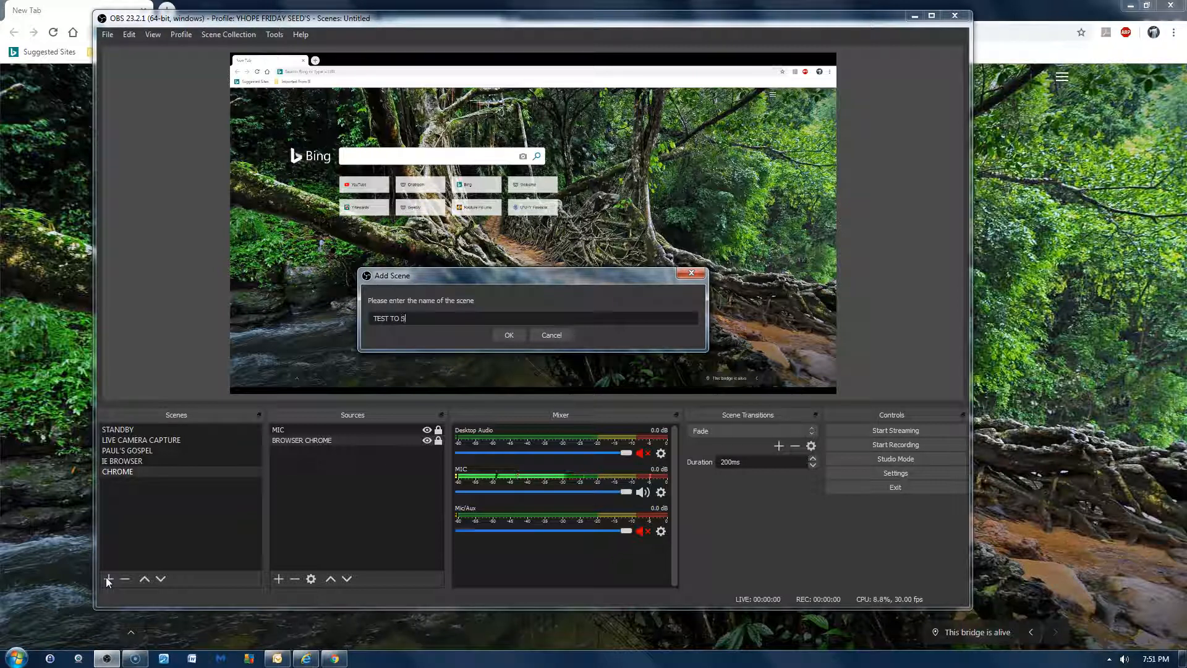
text(HOW HOW TO USE)
key(Return)
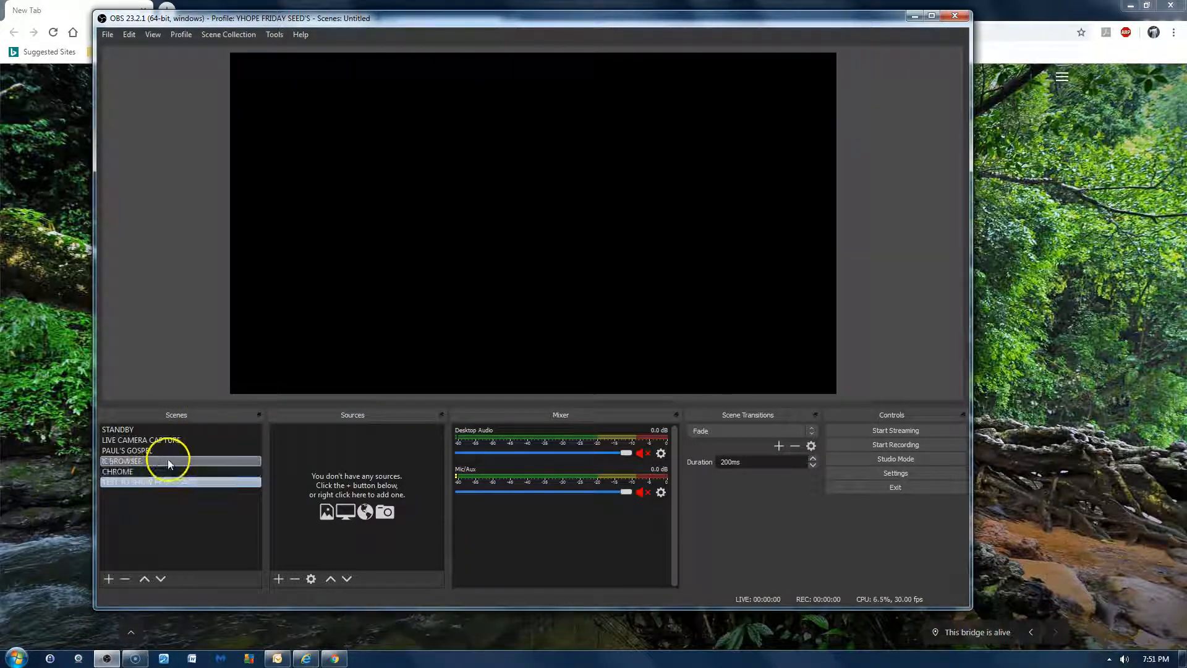
- View the existing scenes from STANDBY through CHROME, and return to the empty TEST TO SHOW HOW TO USE scene
click(170, 440)
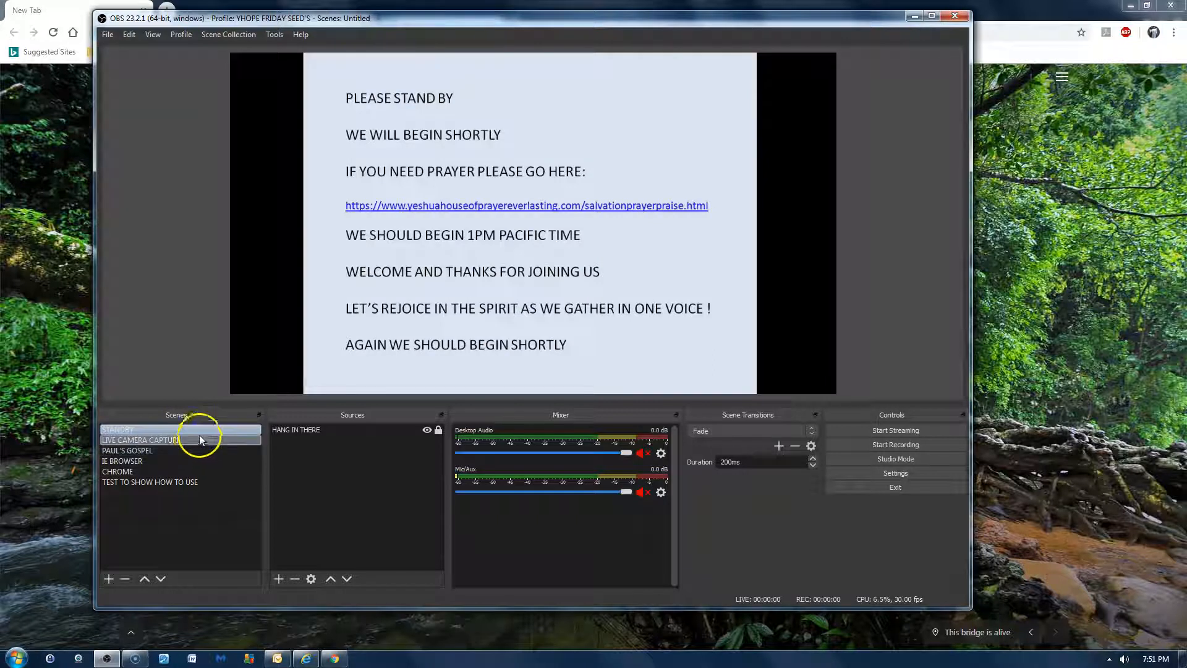
click(154, 450)
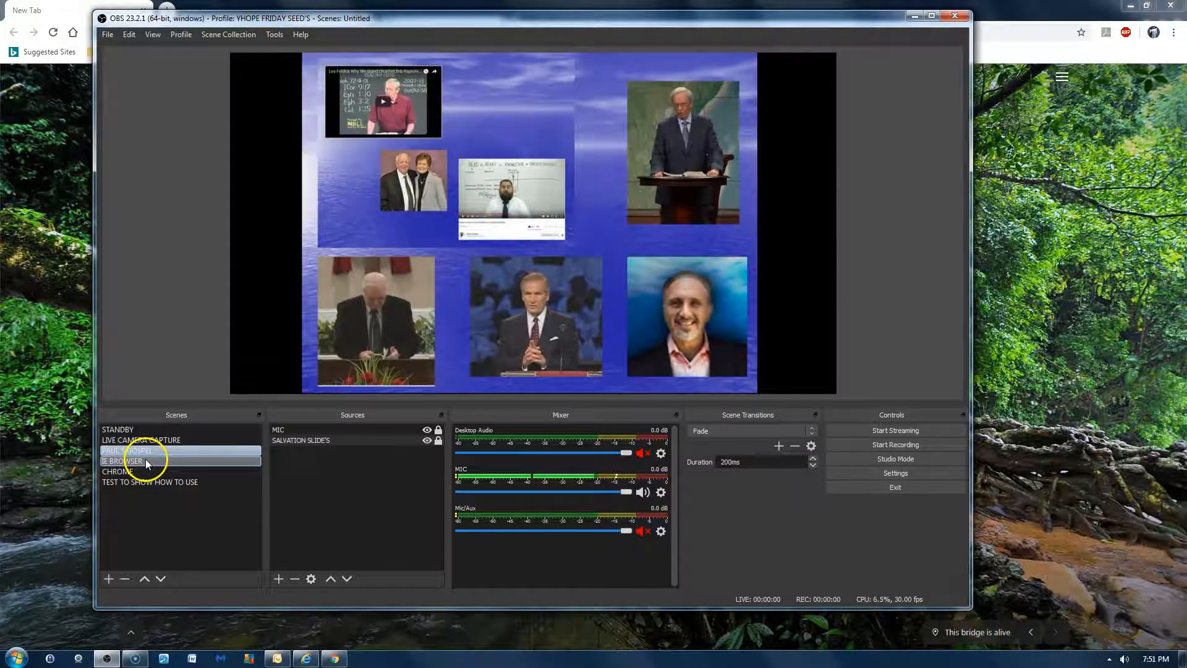
click(152, 461)
click(150, 471)
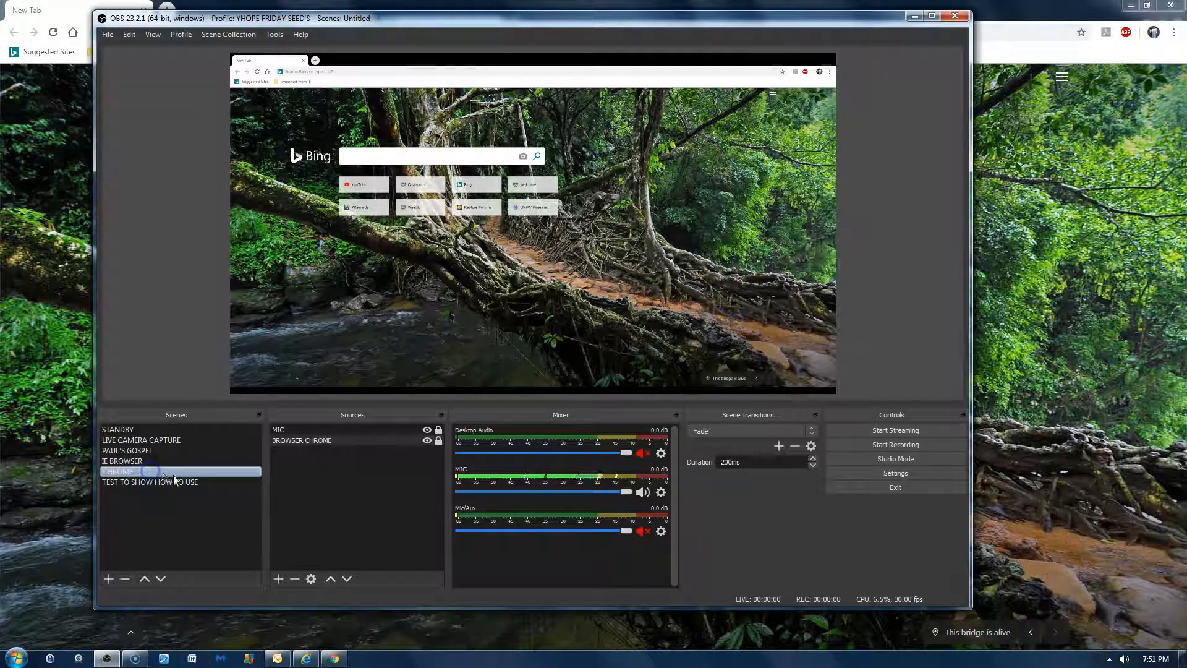
click(184, 482)
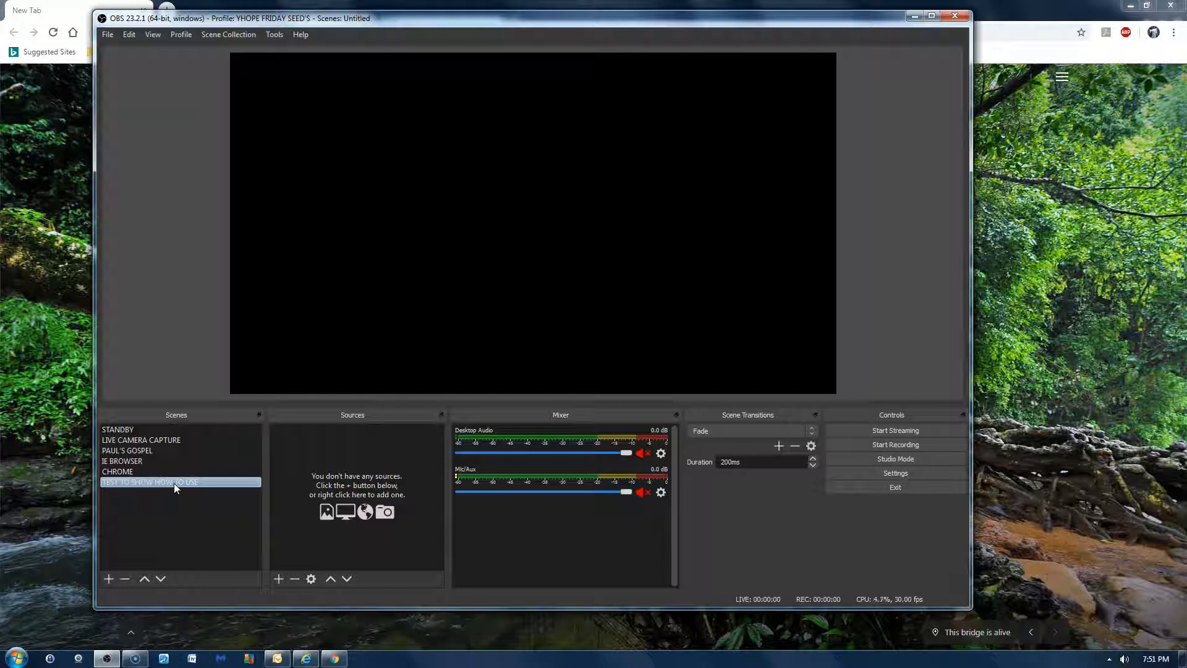
- Add the existing MIC audio input capture to the TEST TO SHOW HOW TO USE scene and lock it
click(278, 578)
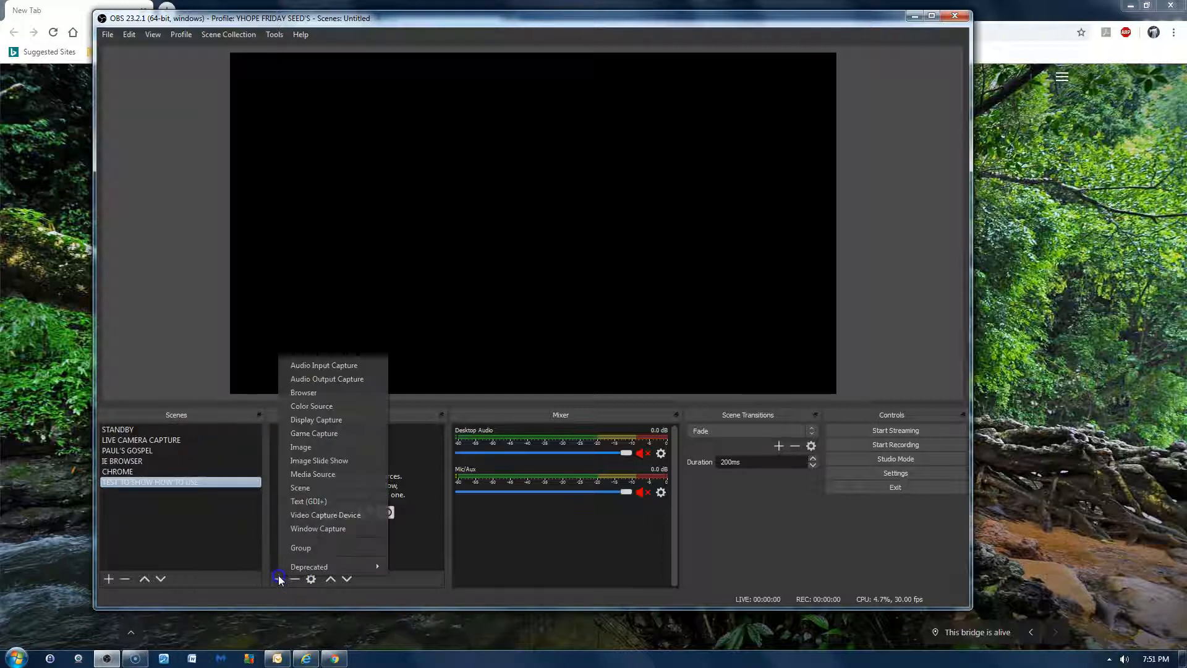
click(348, 364)
click(445, 263)
click(446, 278)
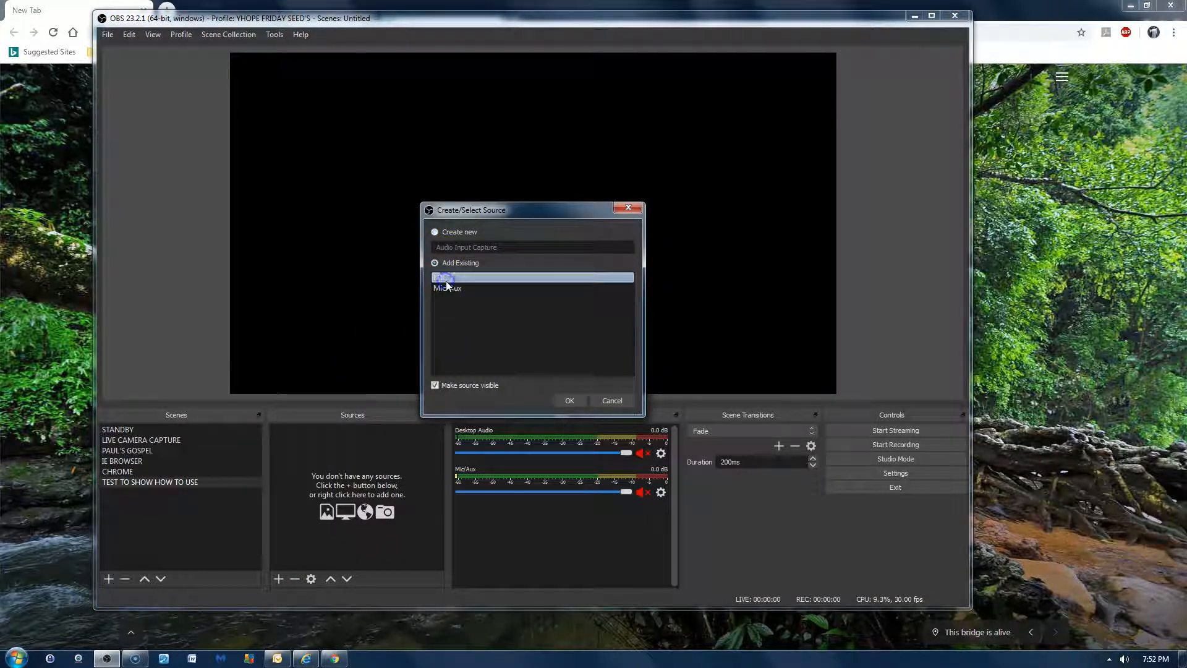
click(569, 400)
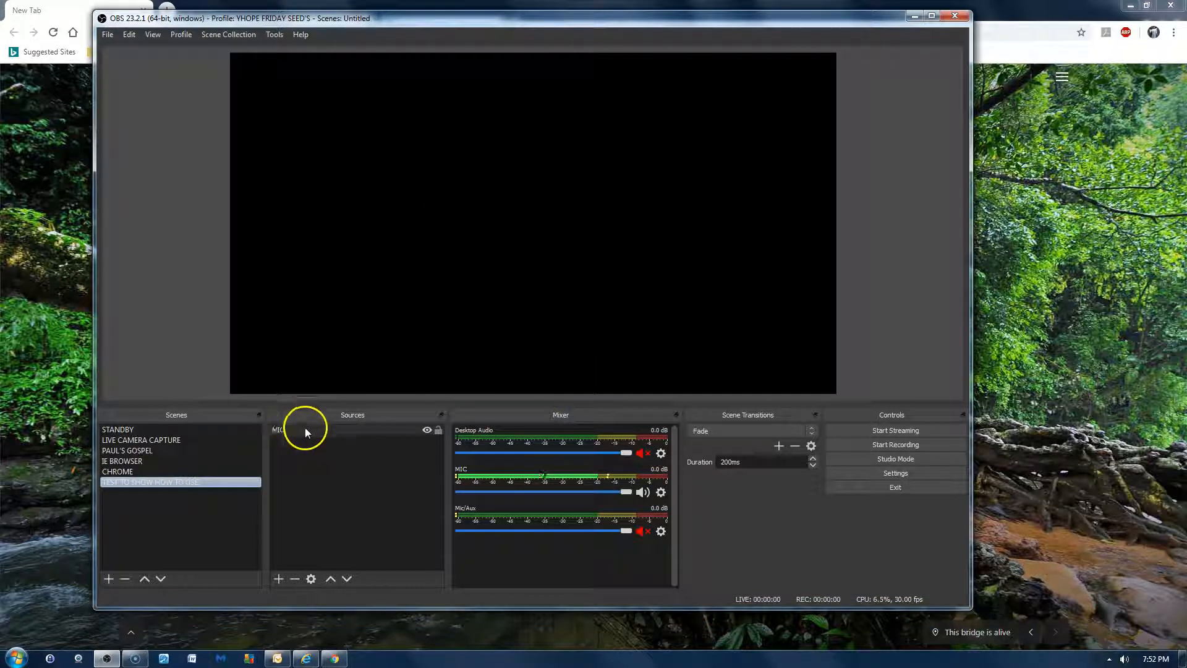
click(438, 431)
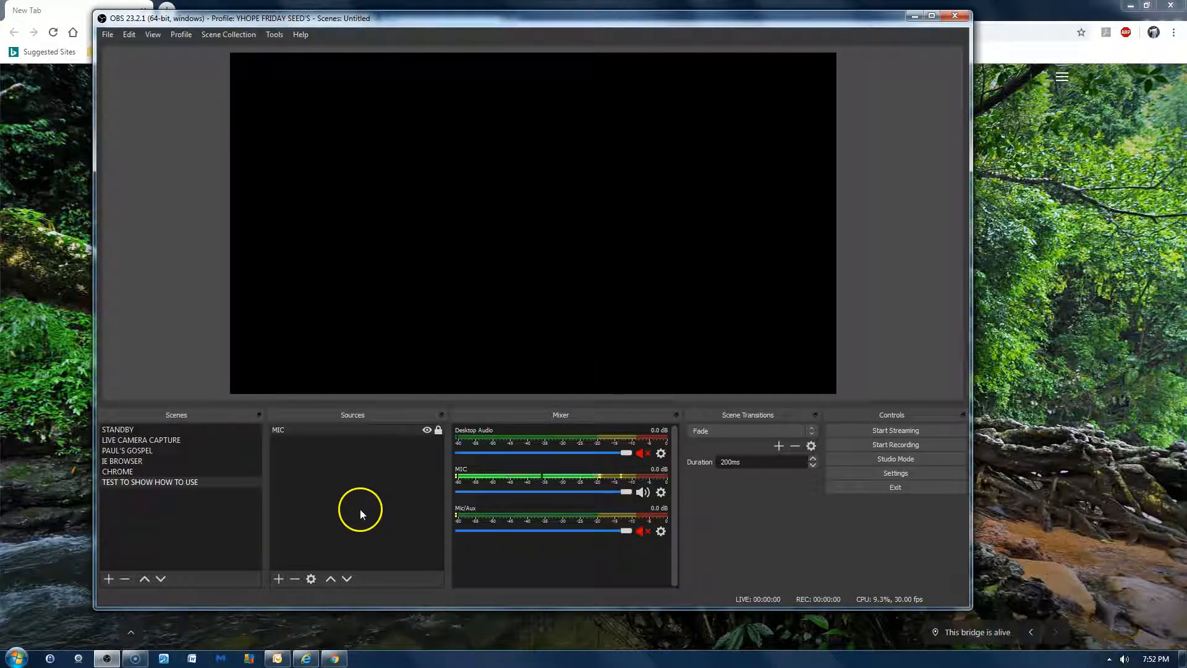
- Create a new Image source named WHAT EVER IS NEEDED in the TEST TO SHOW HOW TO USE scene
click(279, 578)
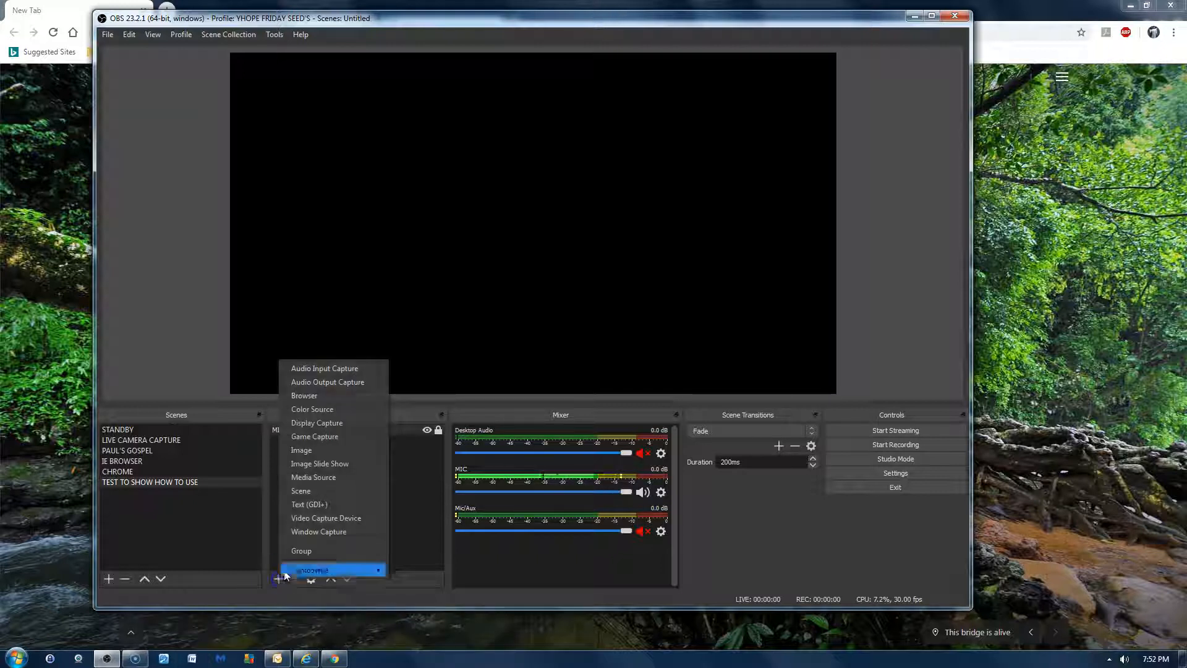
click(324, 451)
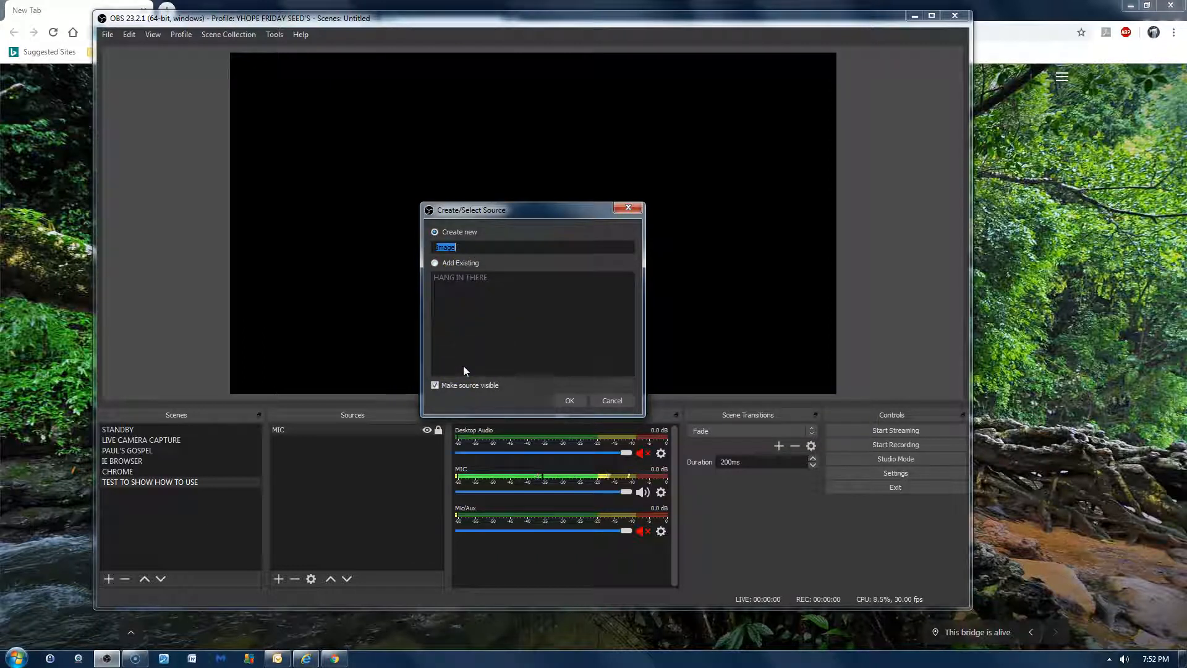
text(WHAT EVE R IS NEEDED)
click(487, 375)
click(572, 399)
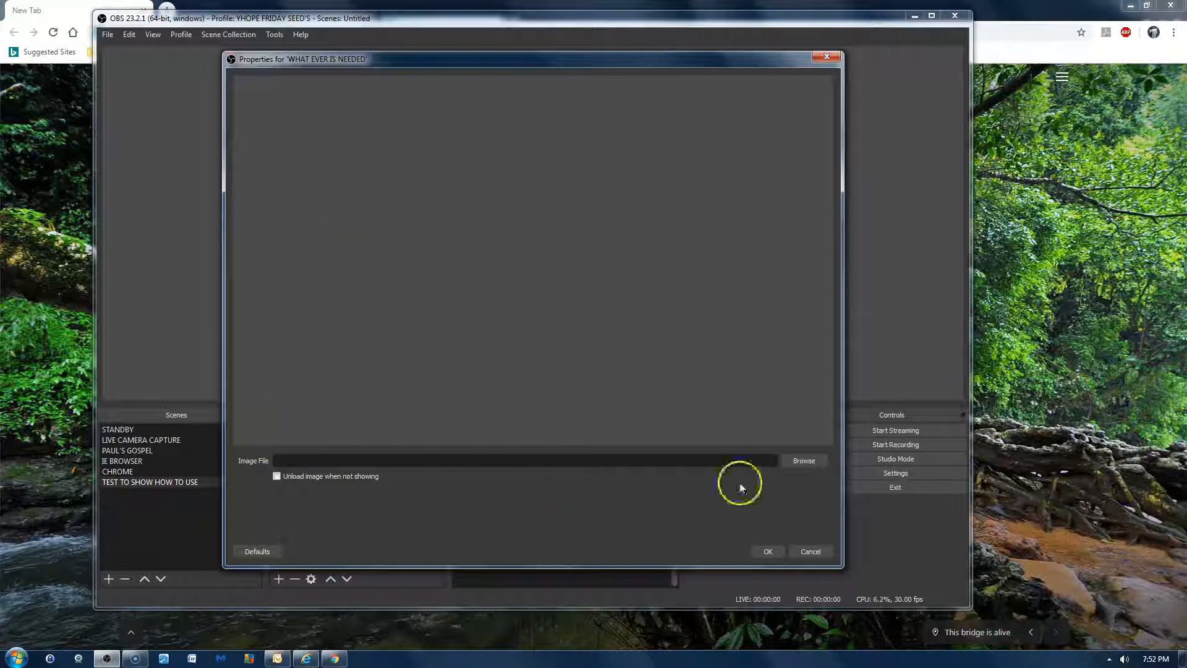
- Load the picture CART BEFORE THE HORSE from the Pictures library as the image file for WHAT EVER IS NEEDED
click(805, 462)
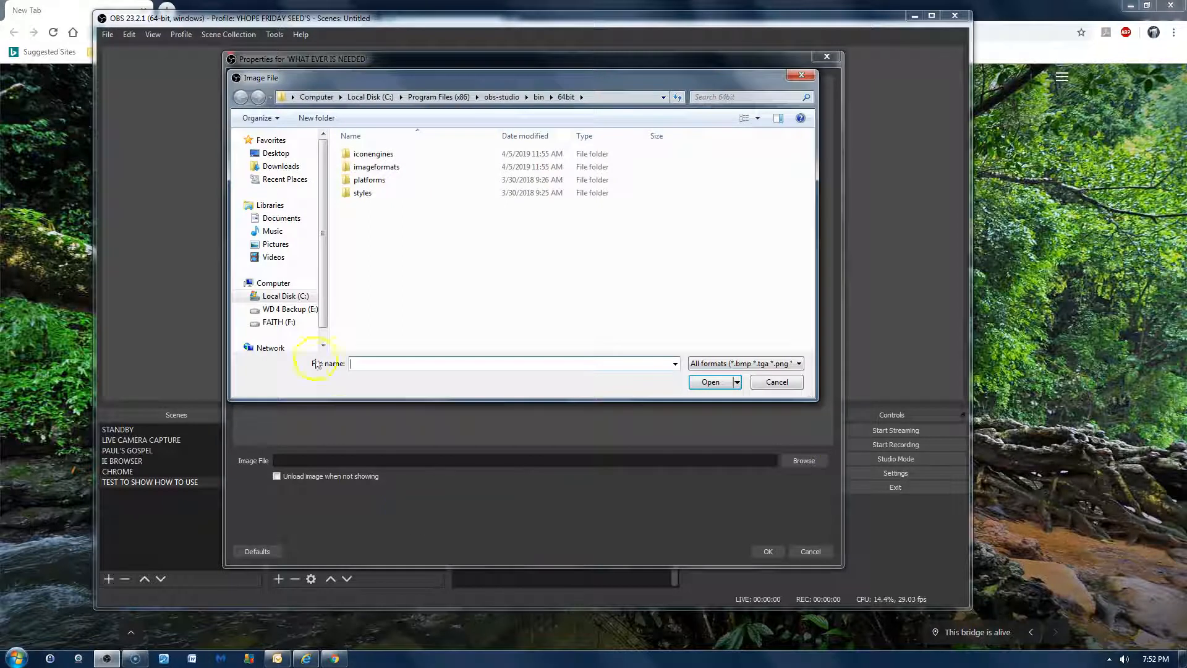
click(276, 244)
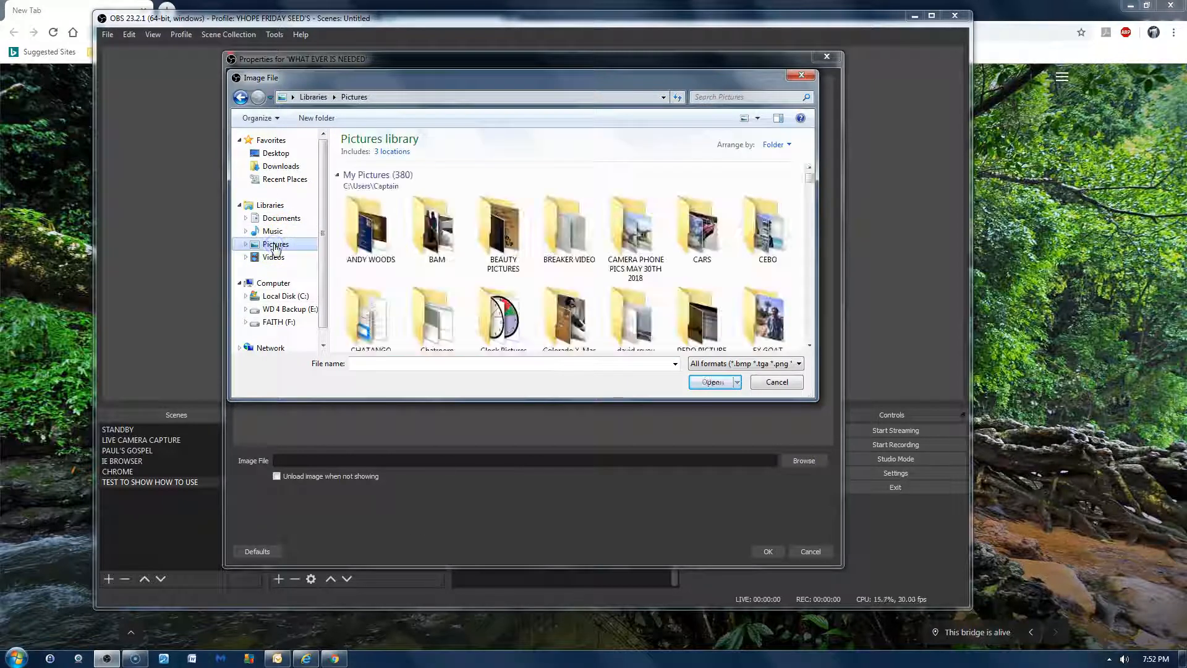
scroll(504, 327, down, 10)
scroll(507, 330, down, 5)
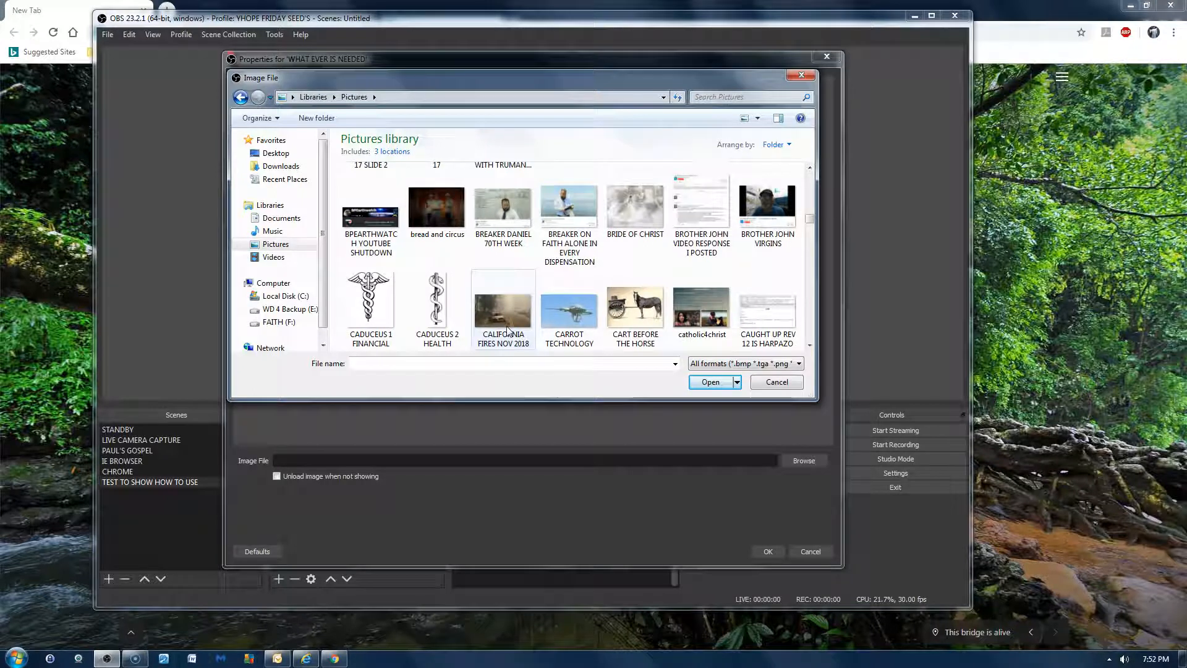
click(635, 309)
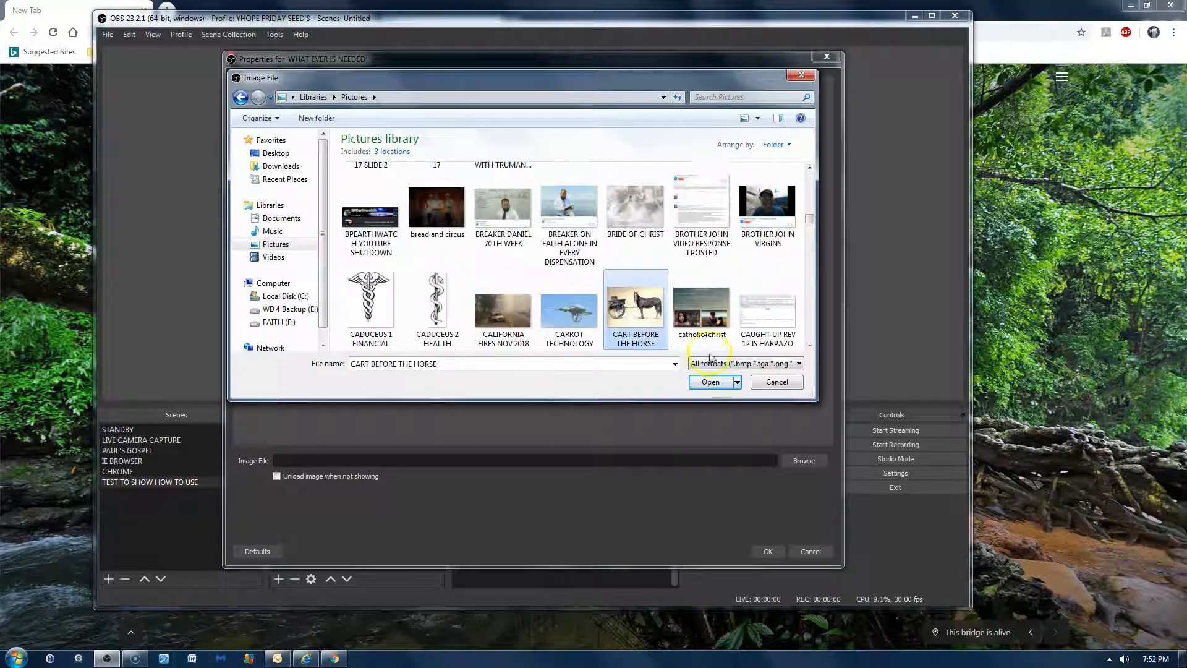
click(714, 383)
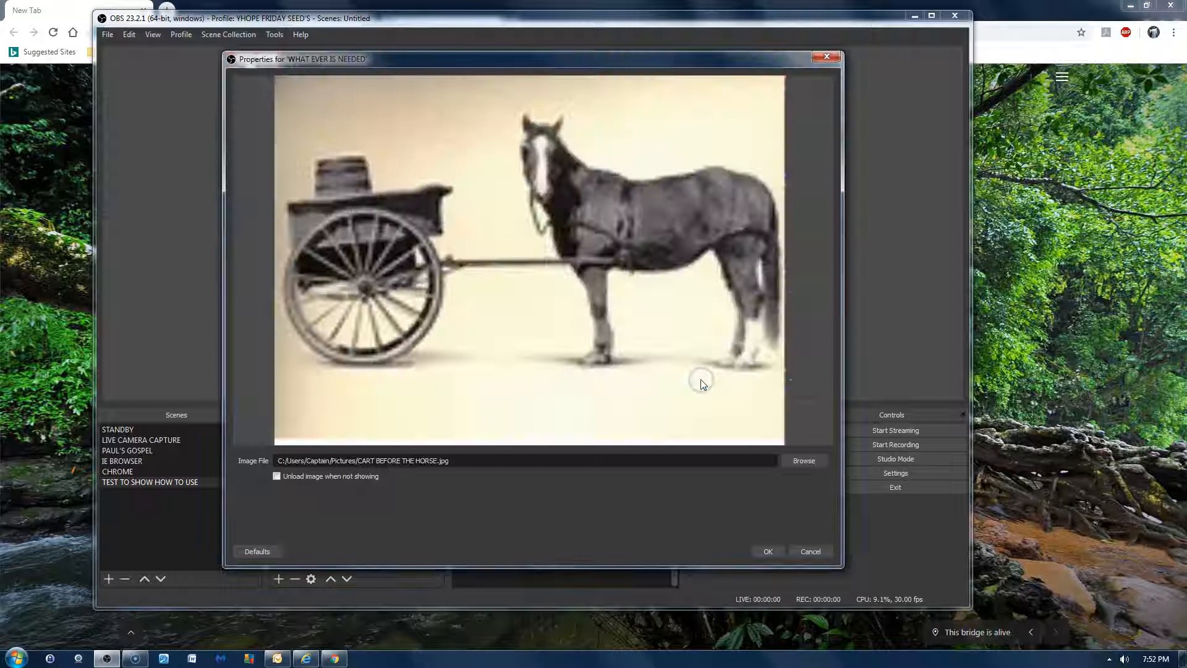
click(768, 551)
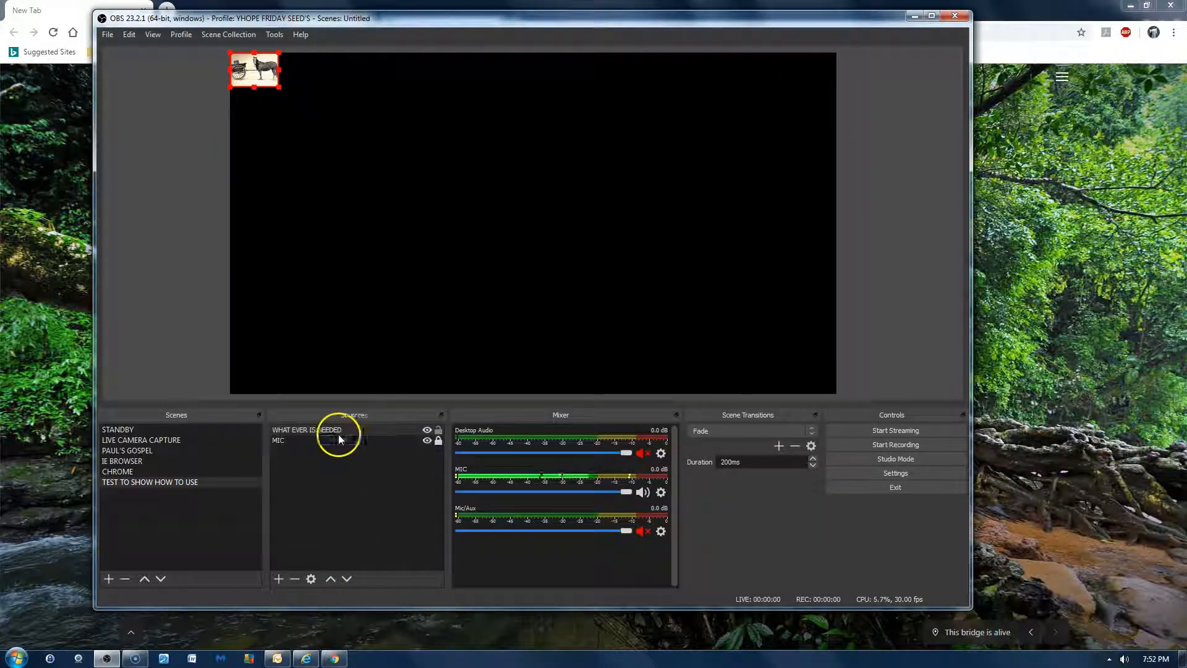
- Enlarge the horse-and-cart image to the full canvas height, centre it horizontally, and lock its source
drag(255, 60, 678, 395)
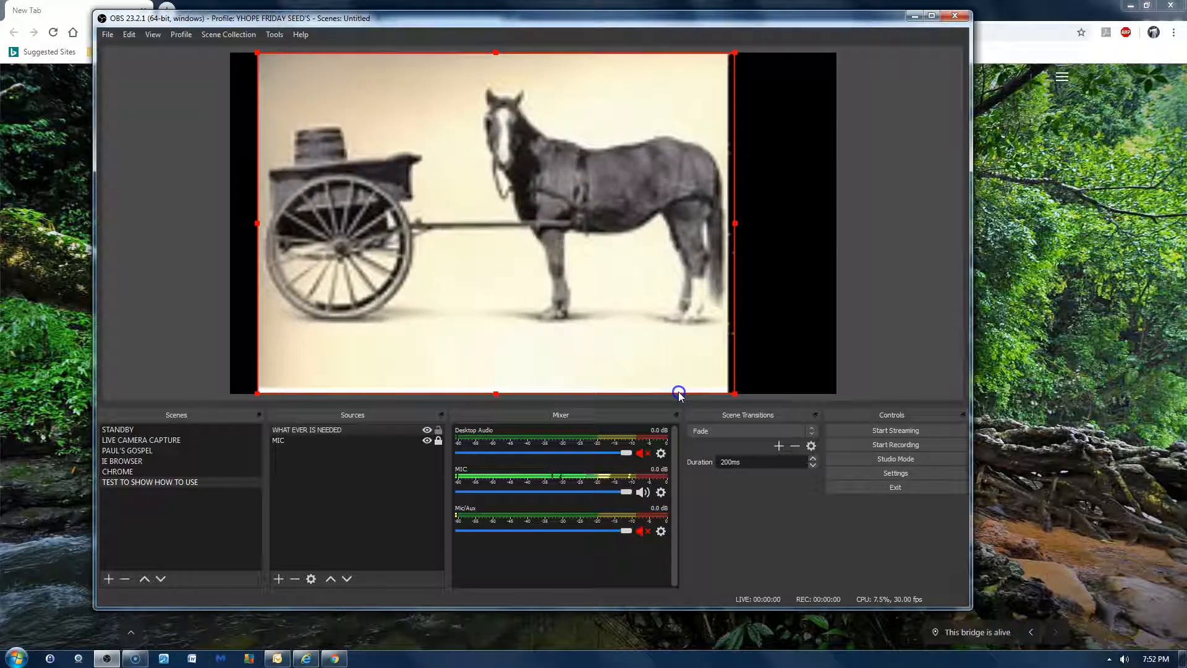
drag(705, 223, 730, 227)
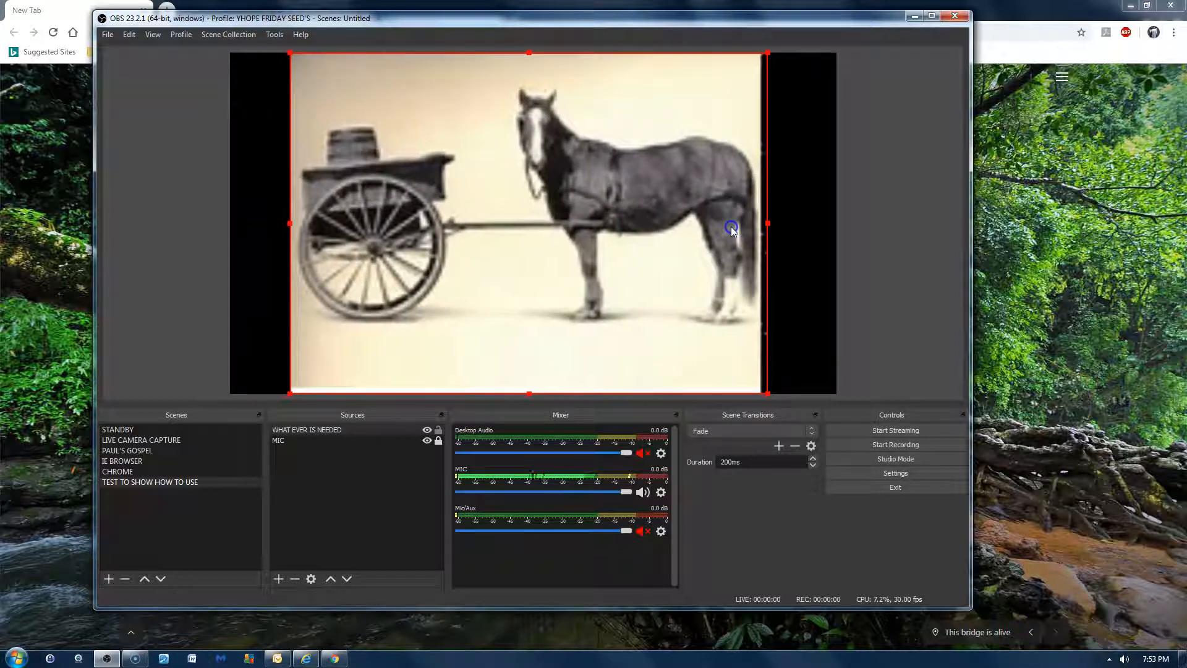
click(438, 430)
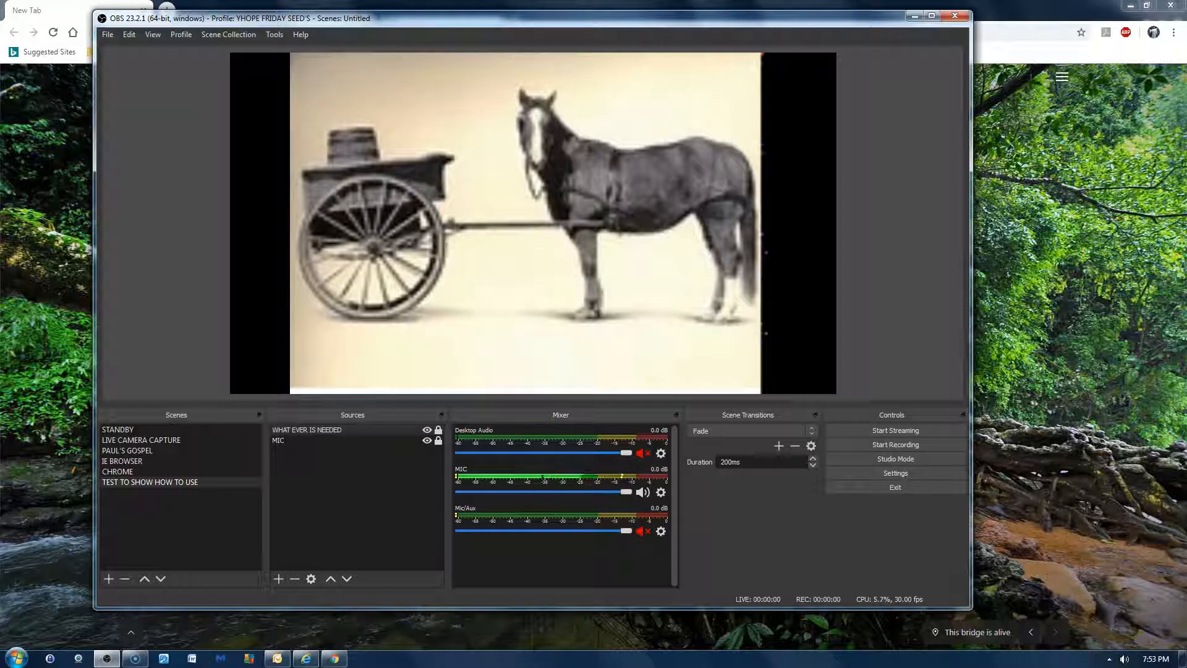
- Move the MIC source above WHAT EVER IS NEEDED in the source order
click(282, 440)
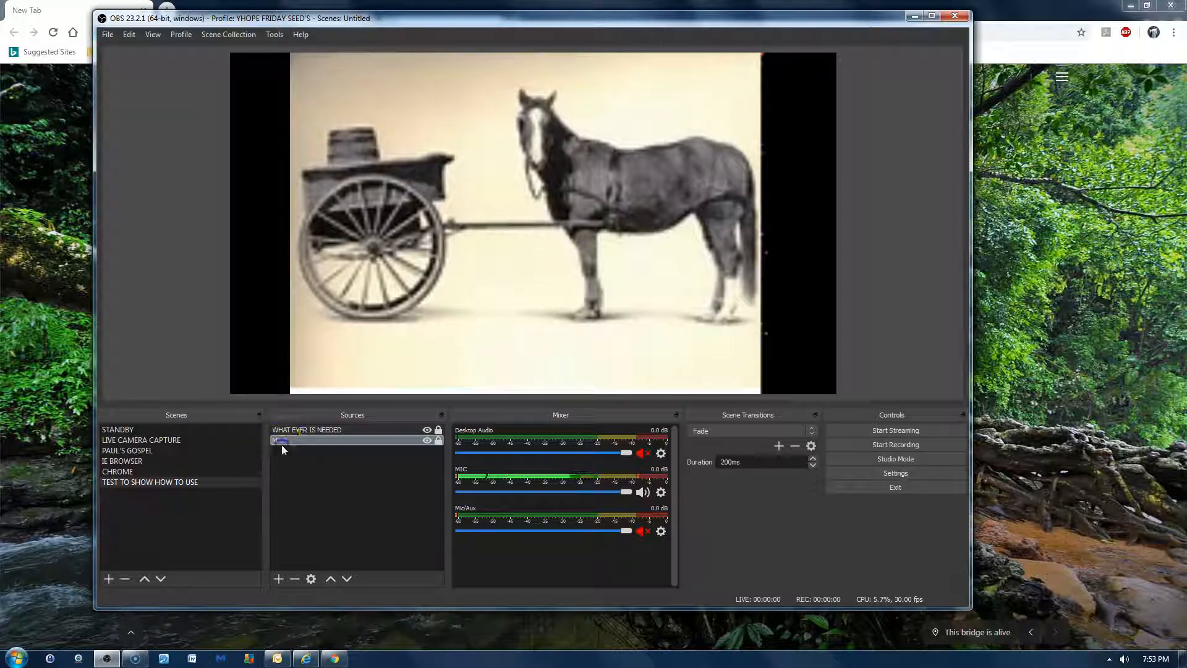
click(331, 578)
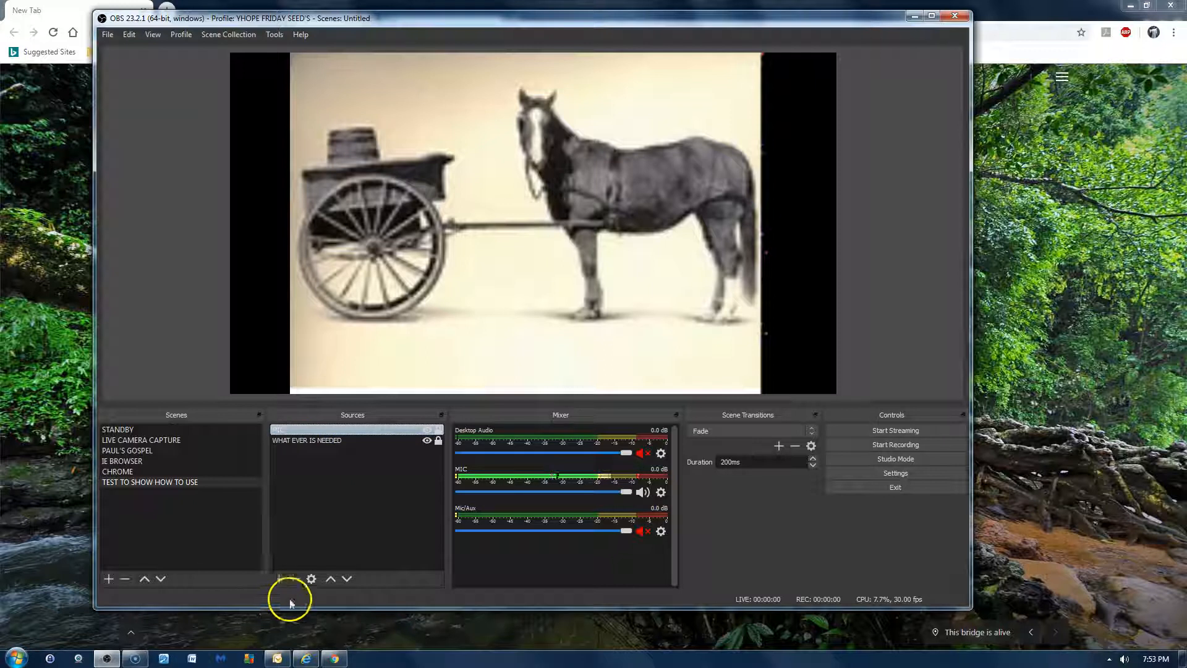
- Move the STANDBY scene down to the end of the scene order and back up to first place
click(143, 429)
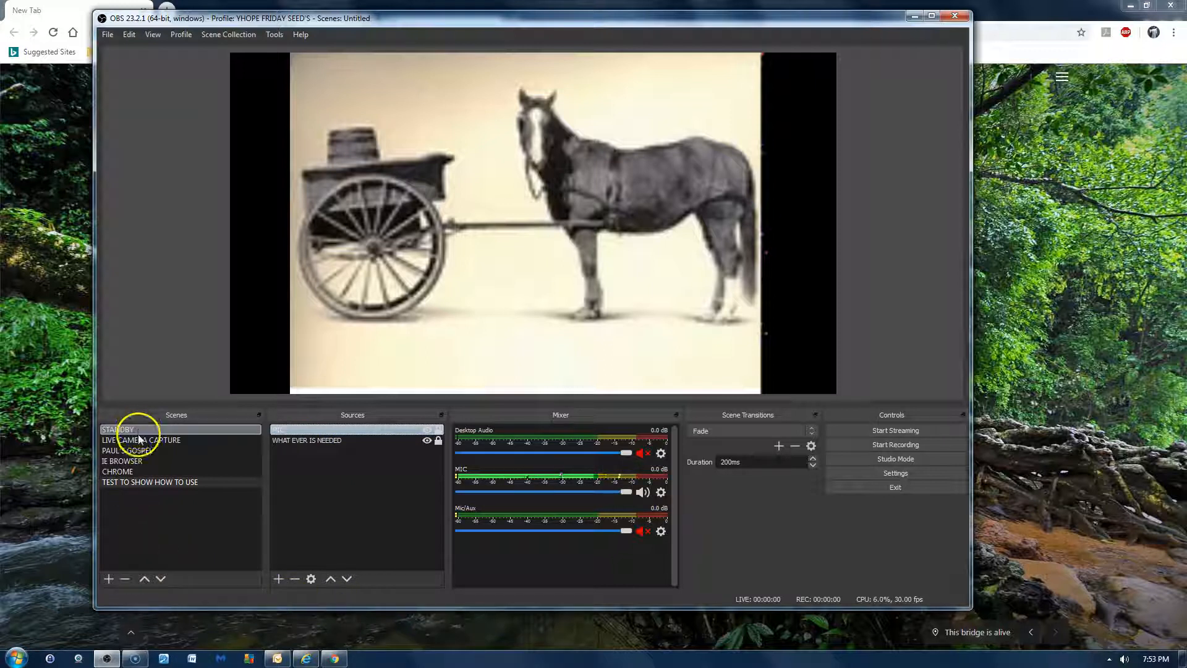
click(162, 578)
click(164, 578)
click(164, 578)
click(163, 578)
click(164, 578)
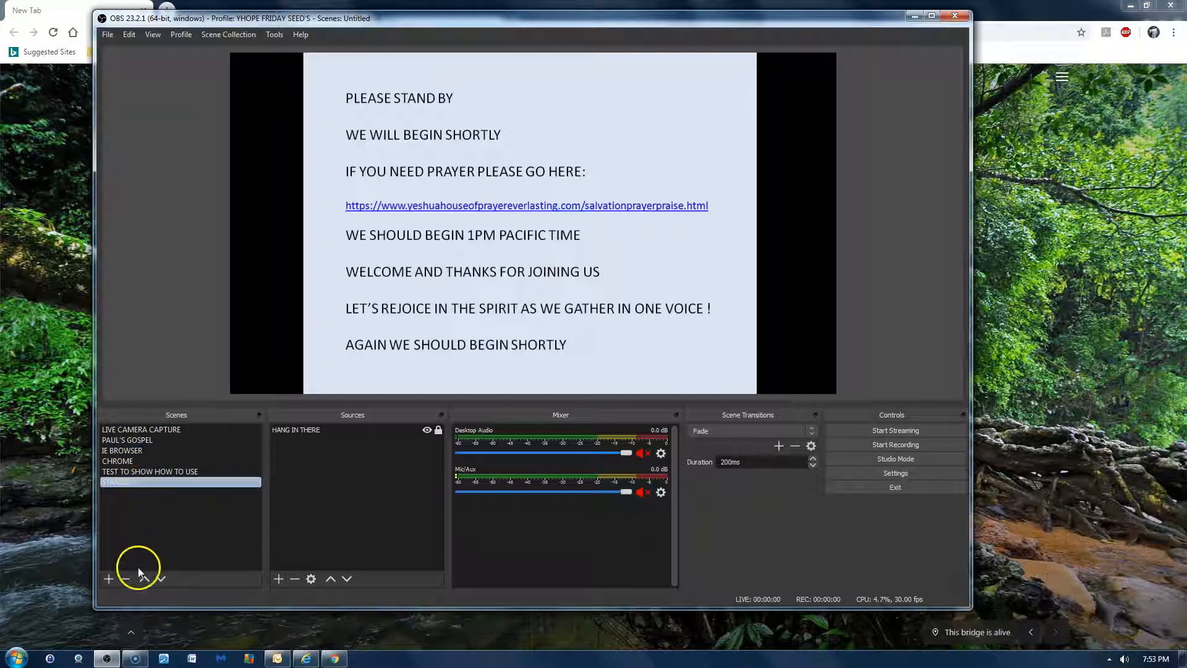
click(147, 578)
click(147, 578)
click(147, 578)
click(147, 578)
click(147, 578)
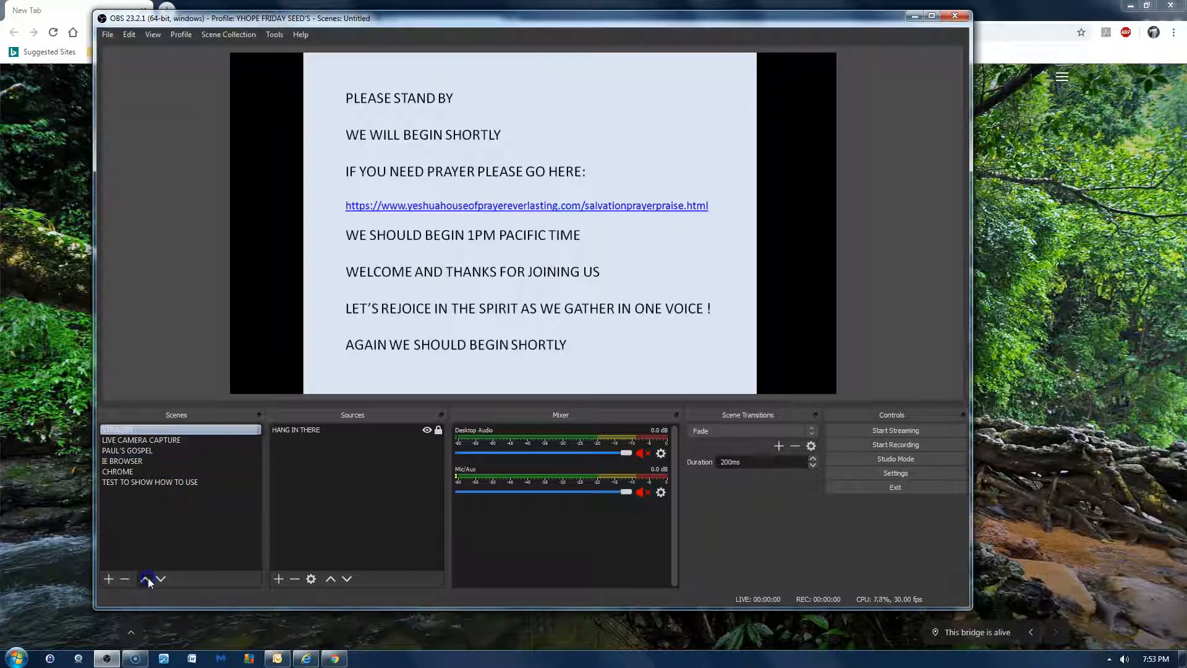
- View the LIVE CAMERA CAPTURE, PAUL'S GOSPEL and IE BROWSER scenes in turn
click(189, 440)
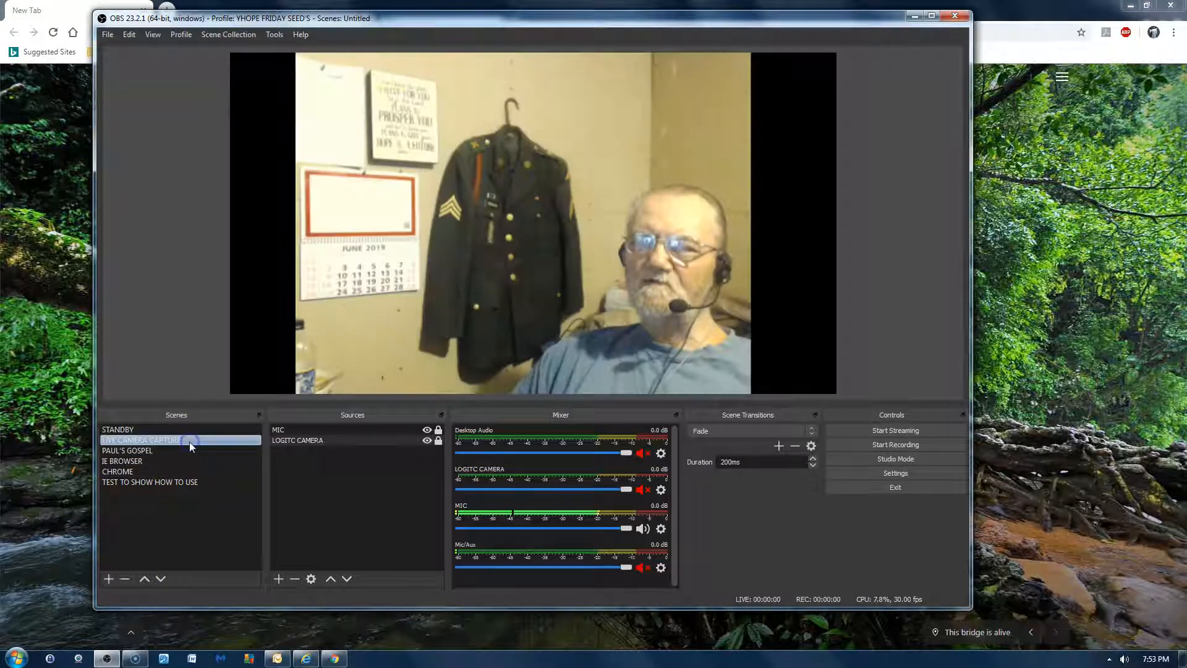
click(154, 451)
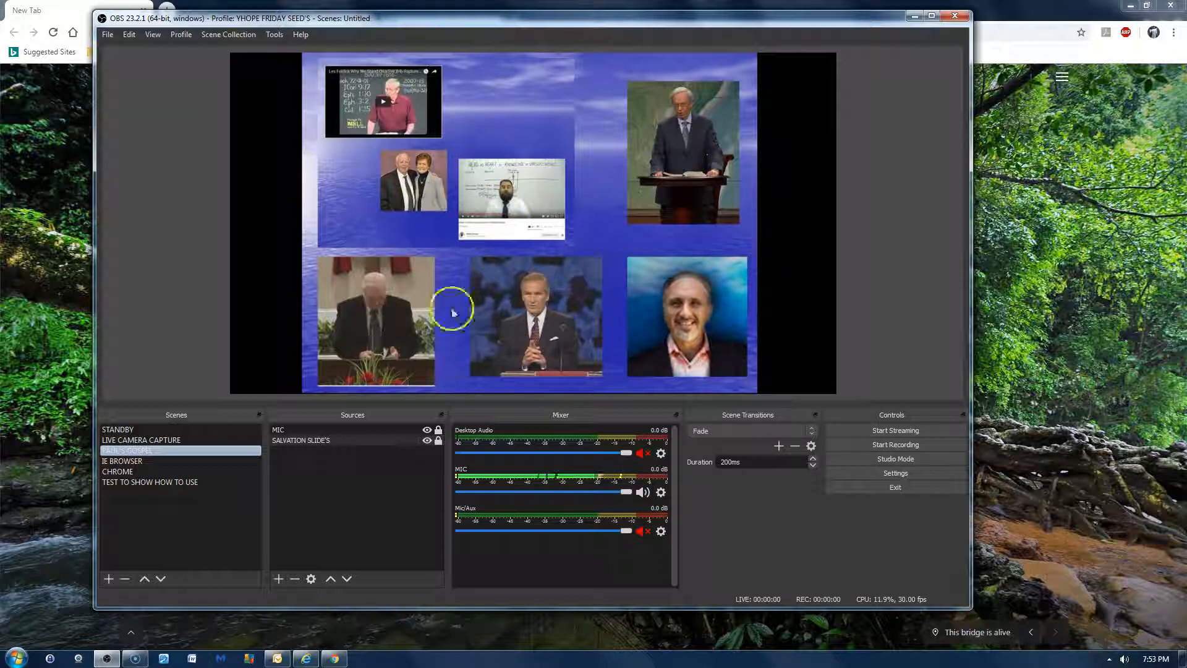
click(189, 462)
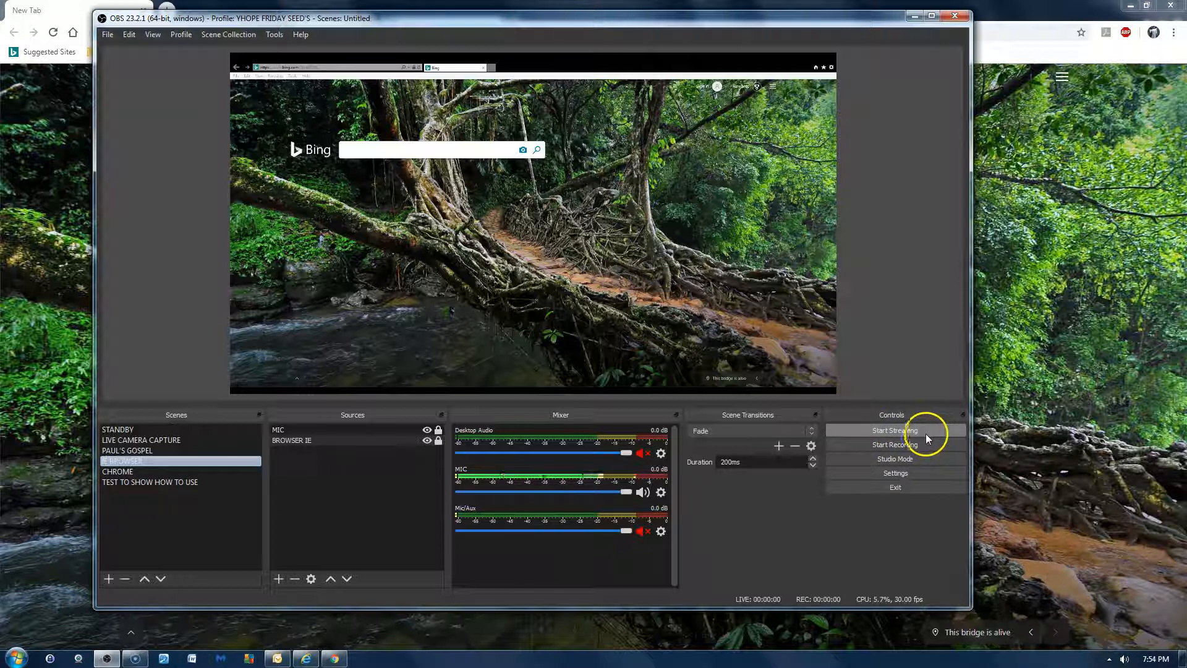
- Shrink the OBS window and reposition it clear of the browser tabs, and open YouTube in a new Chrome tab
drag(965, 609, 624, 451)
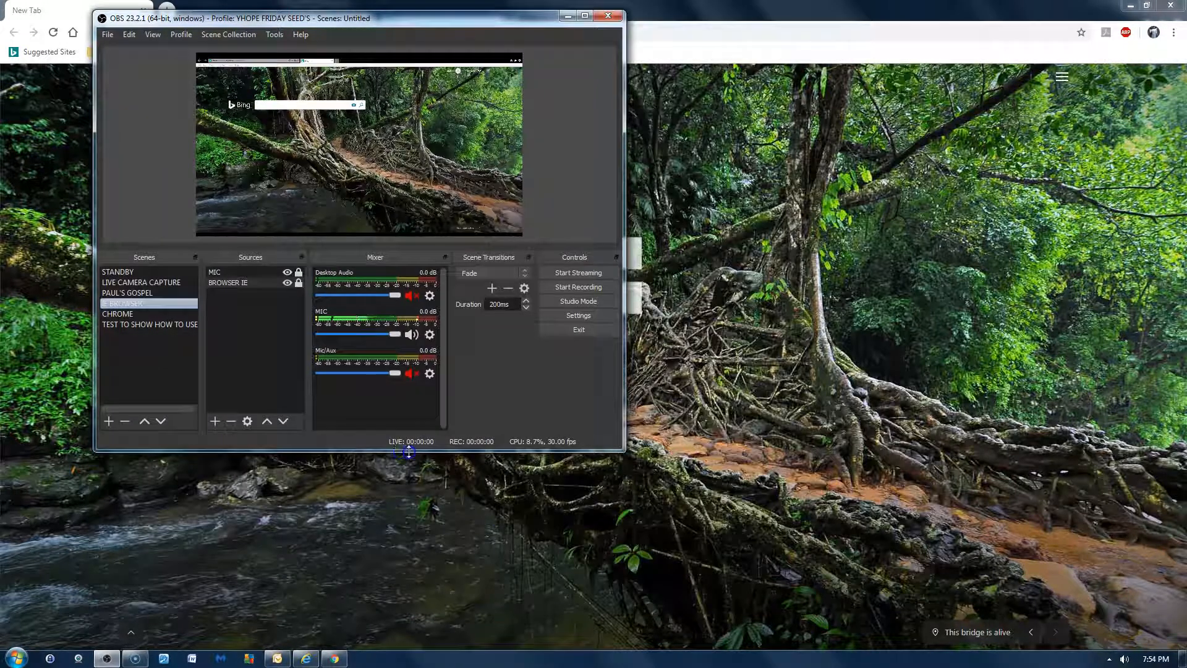
drag(424, 19, 361, 179)
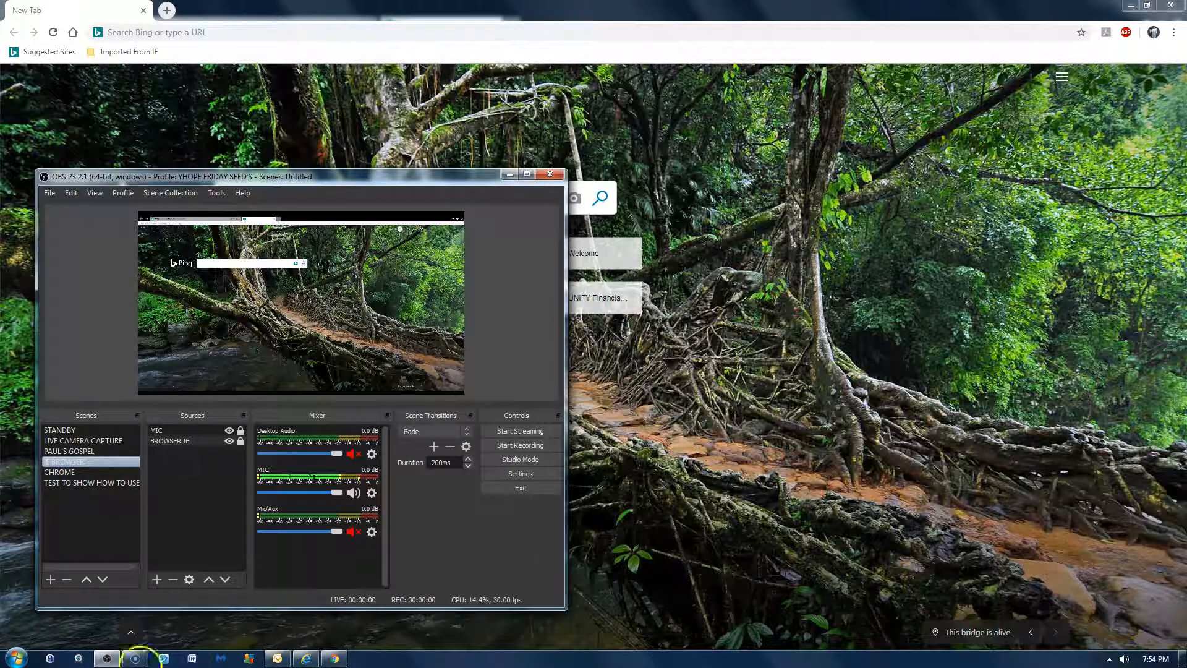
click(169, 13)
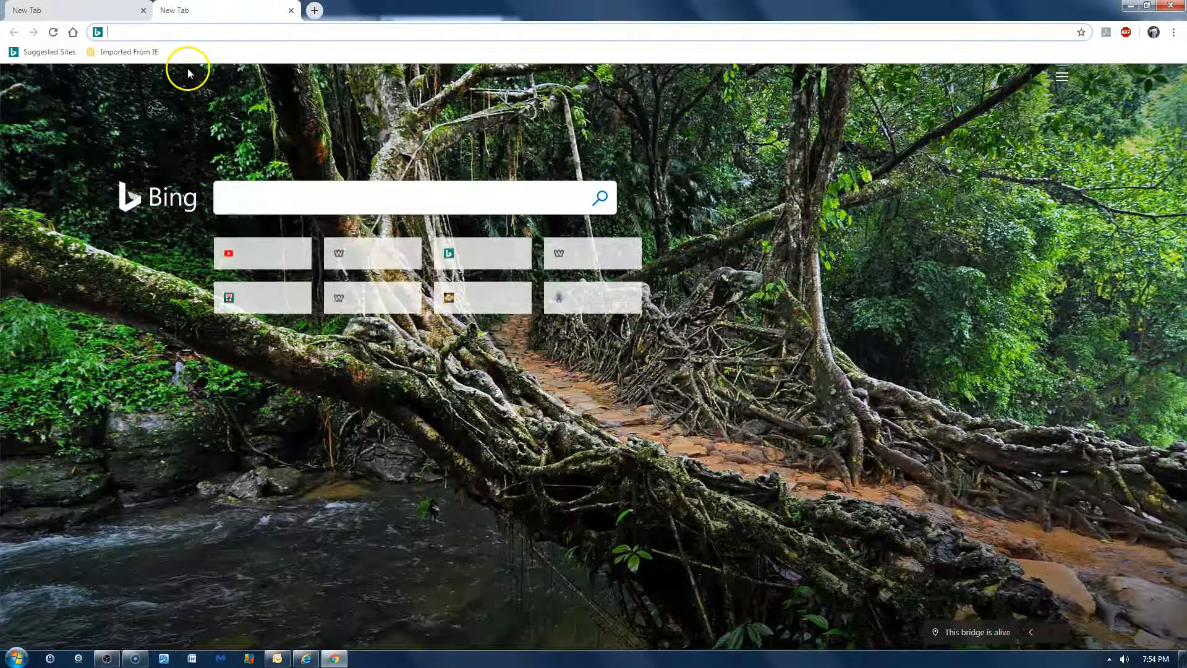
click(249, 254)
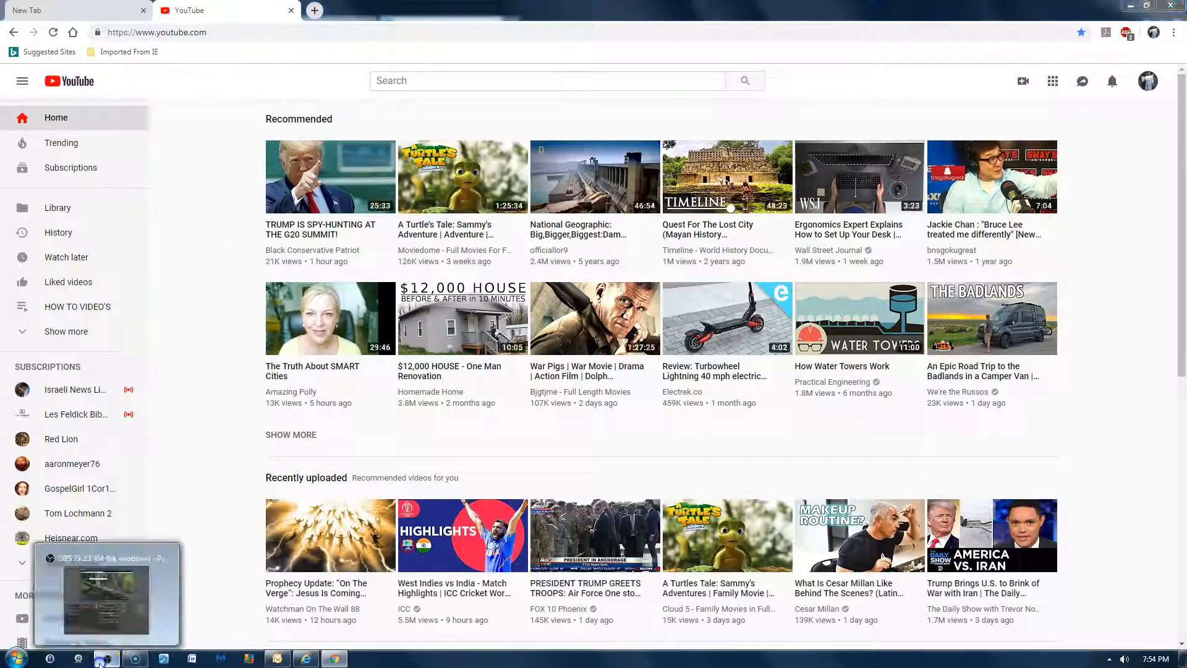
- Return to OBS and switch to the LIVE CAMERA CAPTURE scene, and close the YouTube tab in Chrome
click(107, 659)
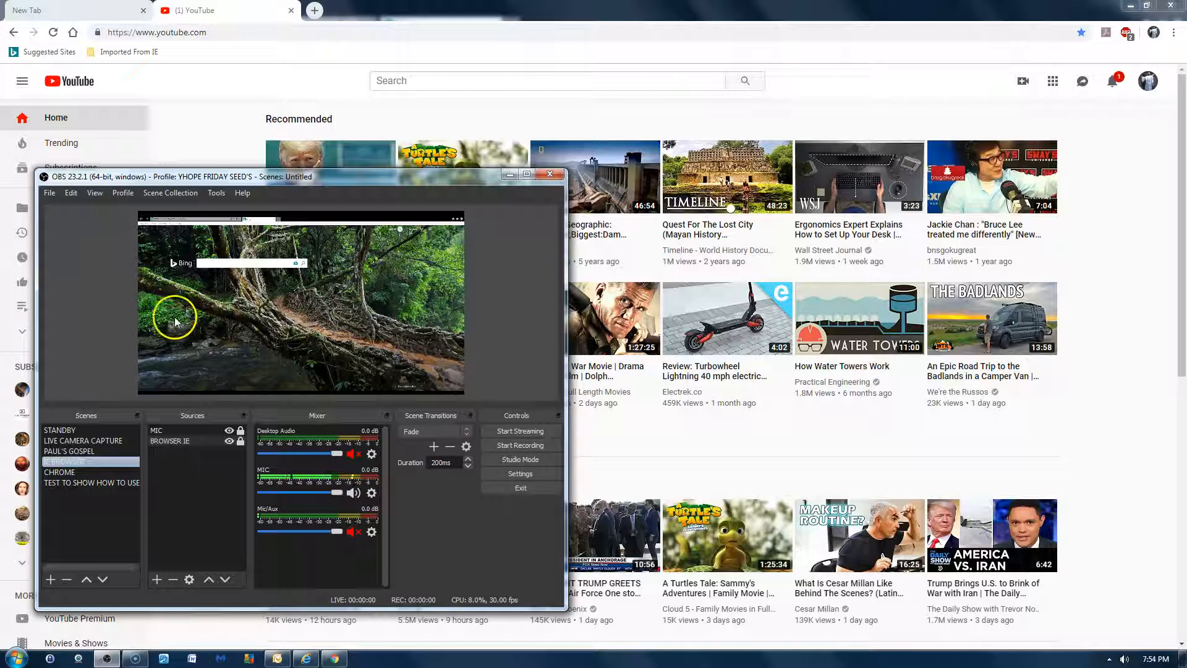
click(108, 440)
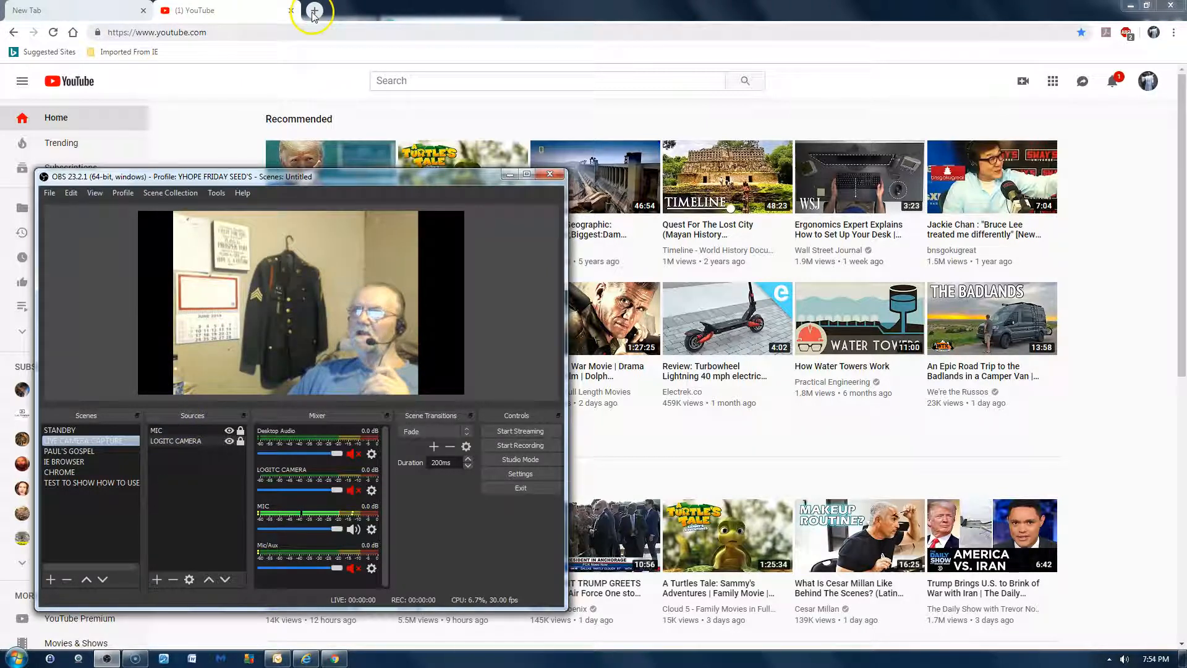
click(285, 11)
click(291, 10)
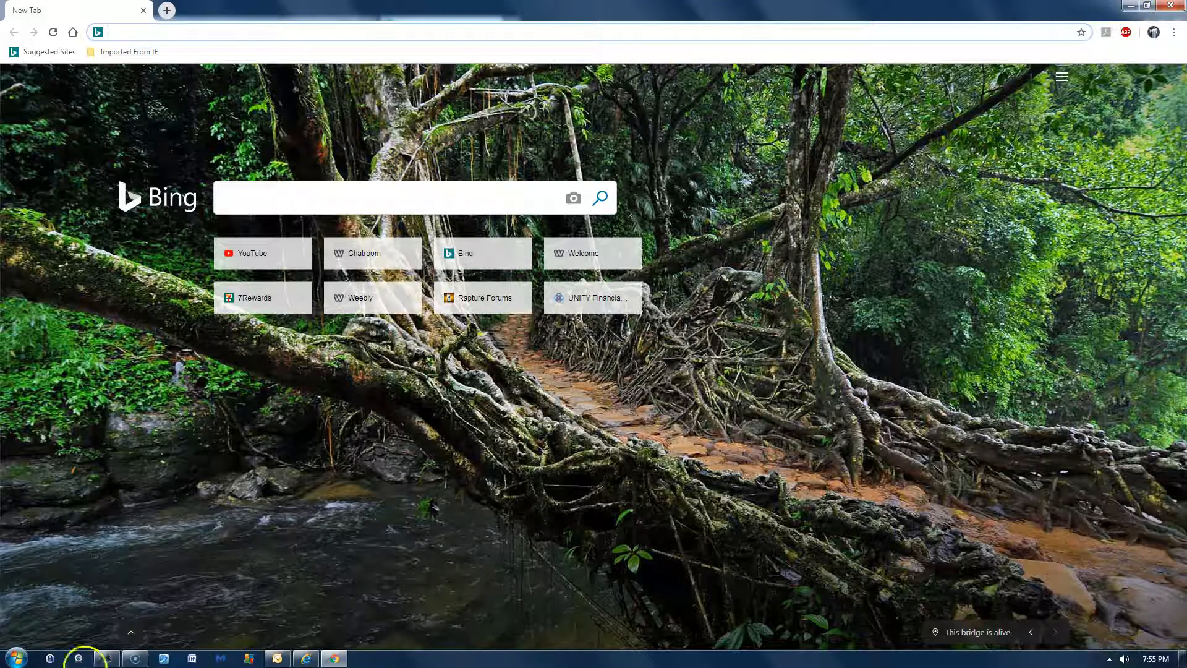
- Return to OBS and add the existing LOGITC CAMERA video capture source to the TEST TO SHOW HOW TO USE scene
click(109, 660)
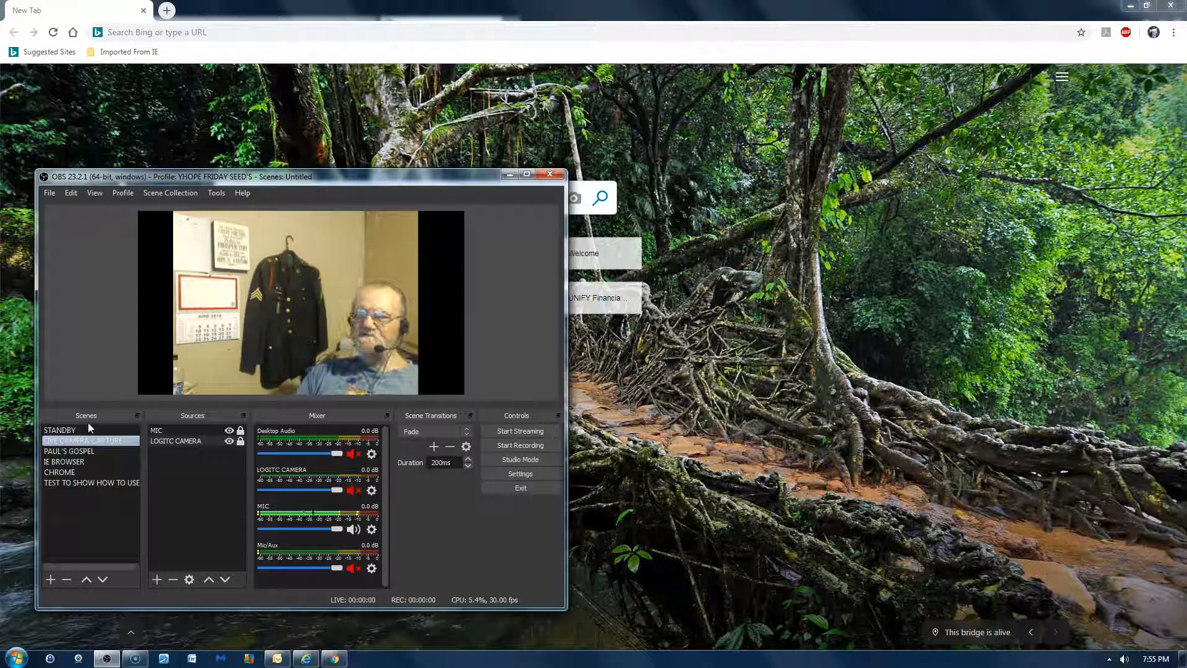
click(105, 482)
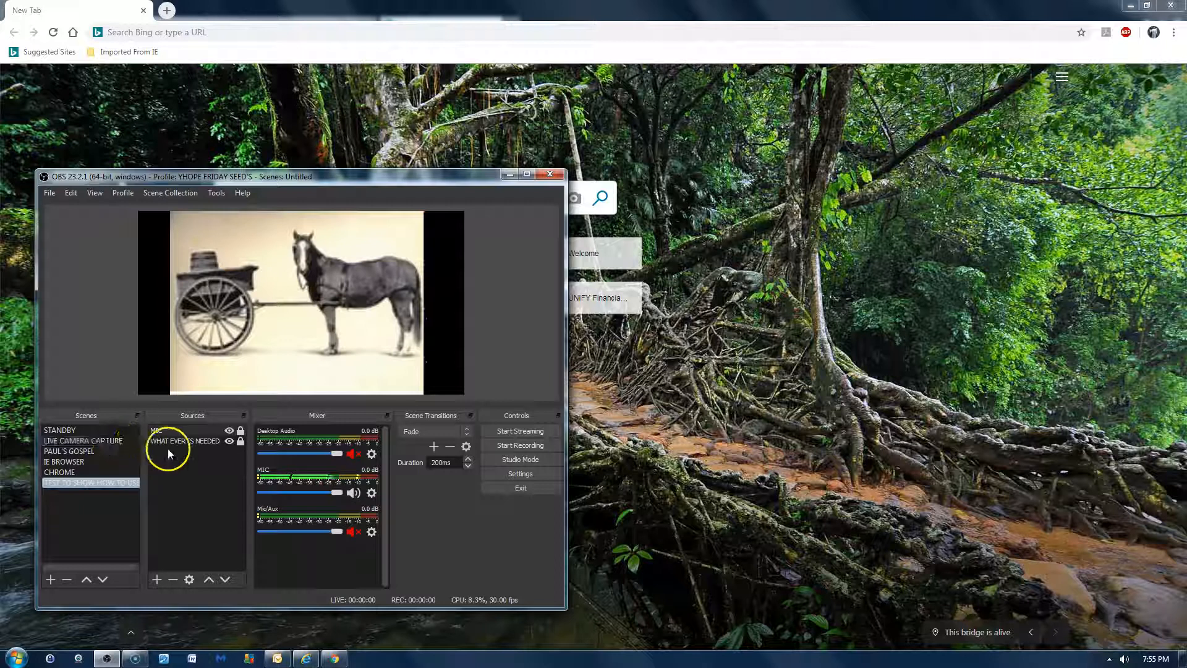
click(158, 583)
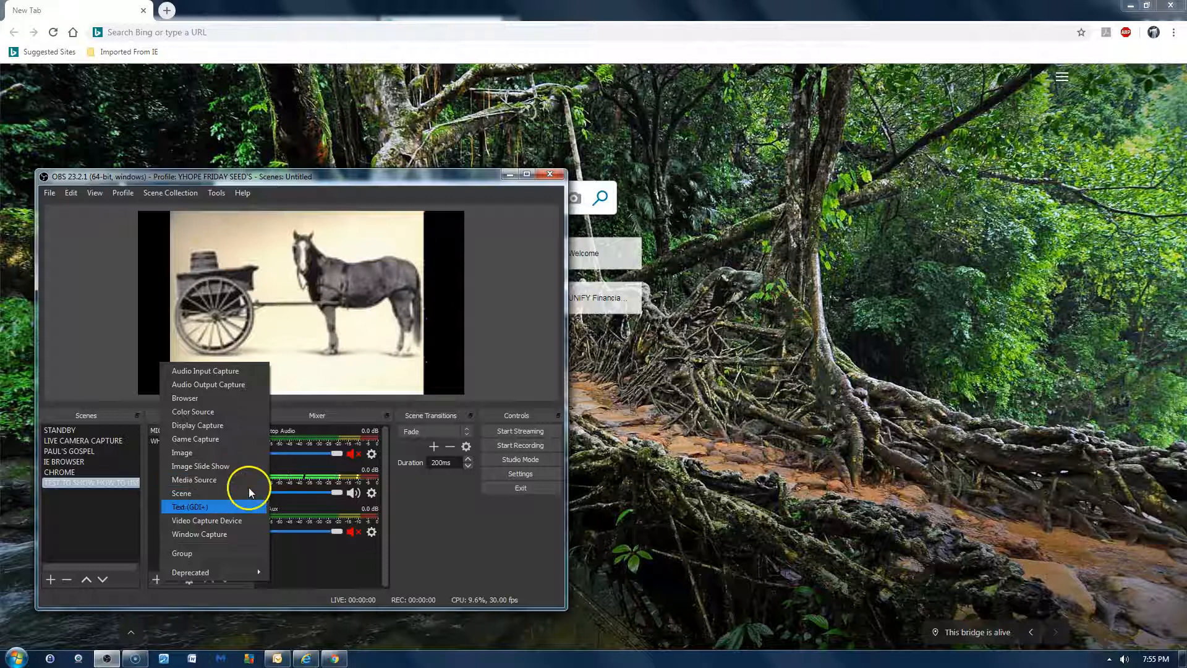
click(239, 524)
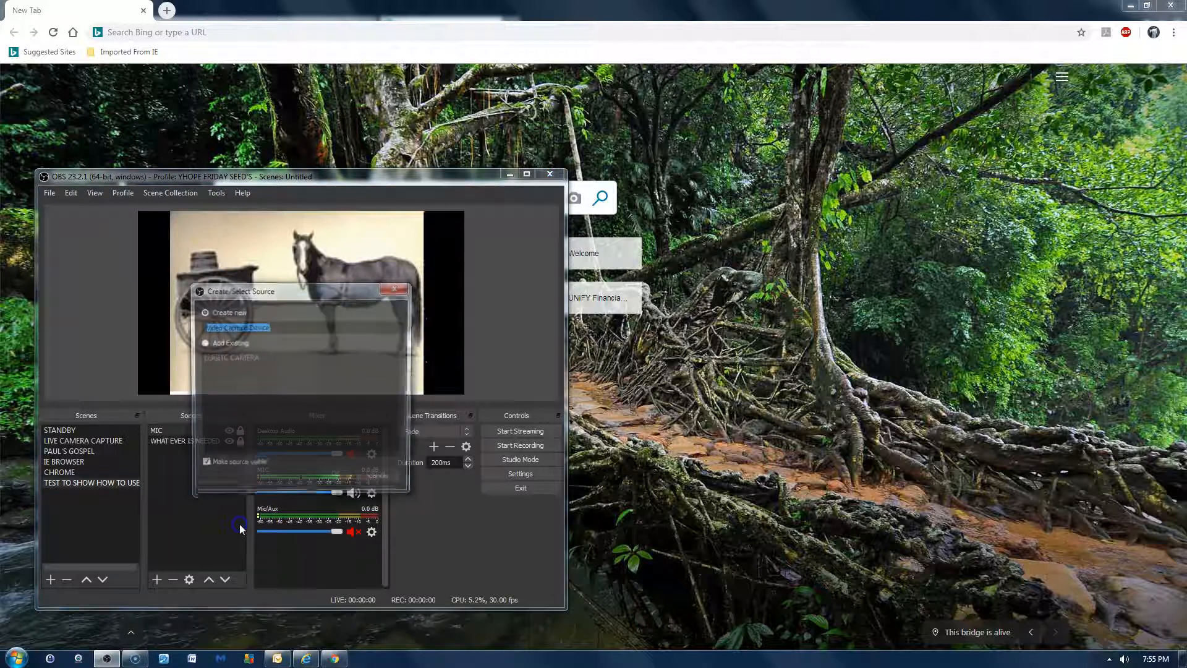
click(204, 343)
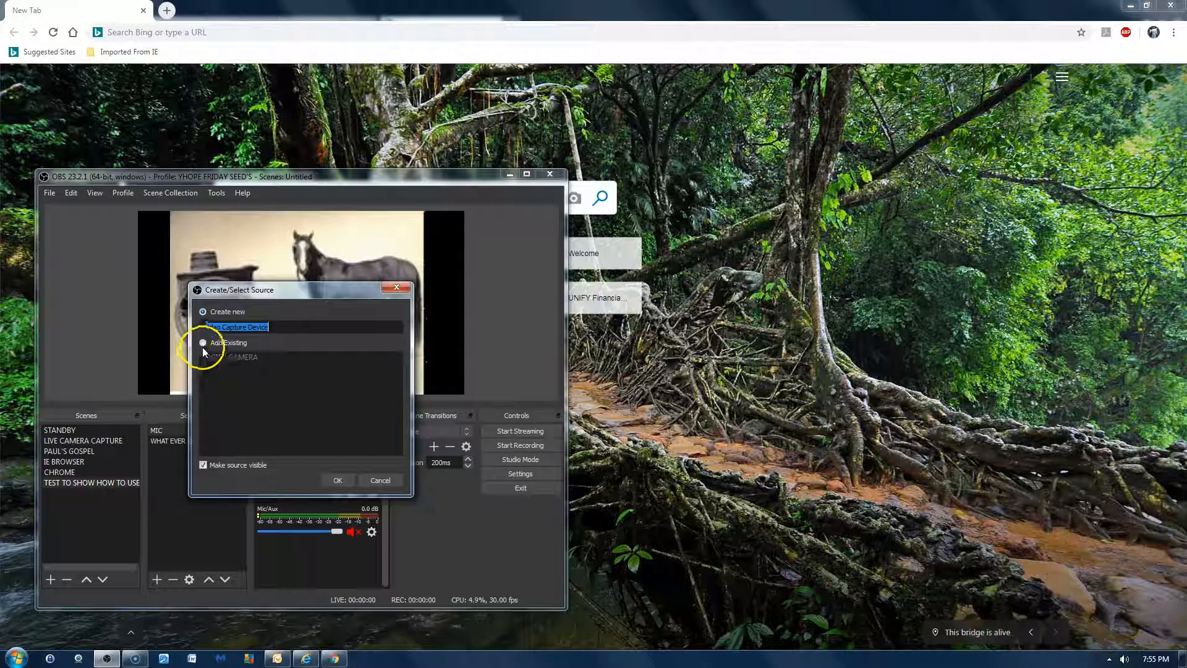
click(226, 357)
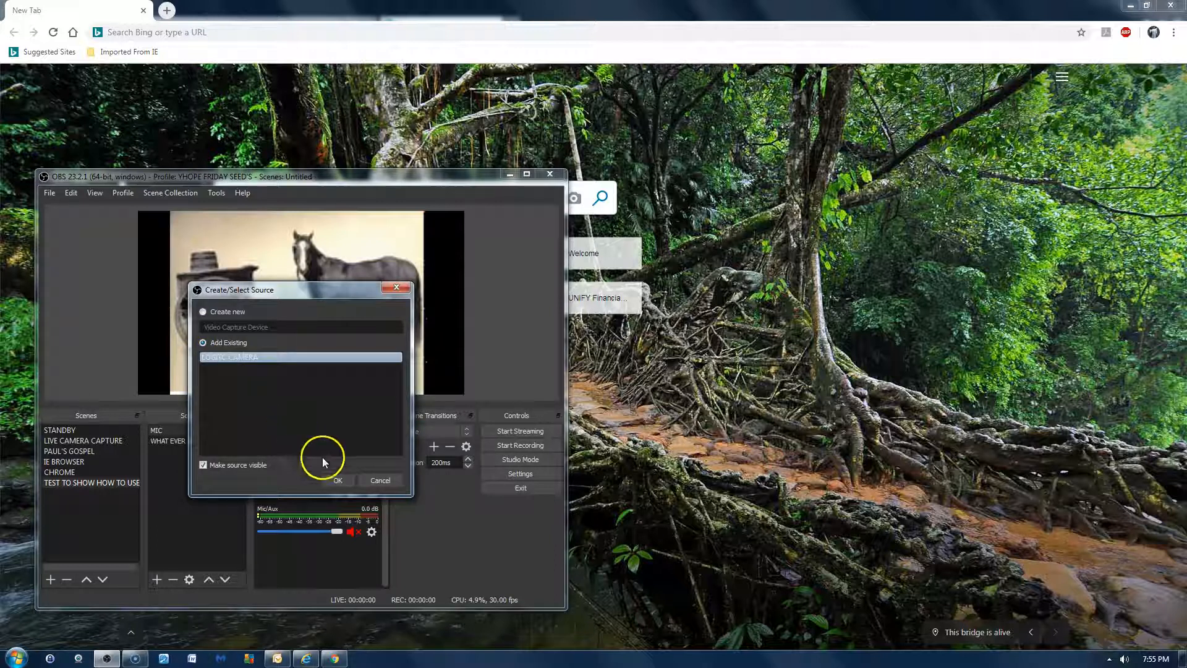
click(333, 483)
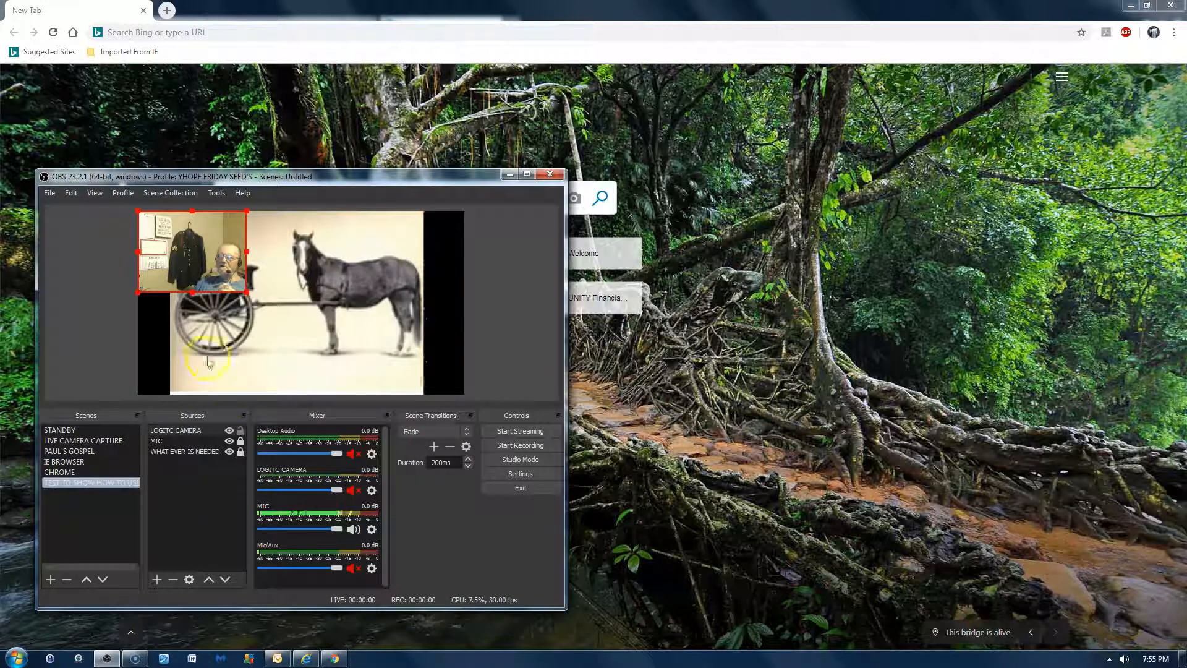
- Shrink the camera image, place it near the lower-right corner of the scene canvas, and lock the LOGITC CAMERA source
drag(194, 274, 448, 384)
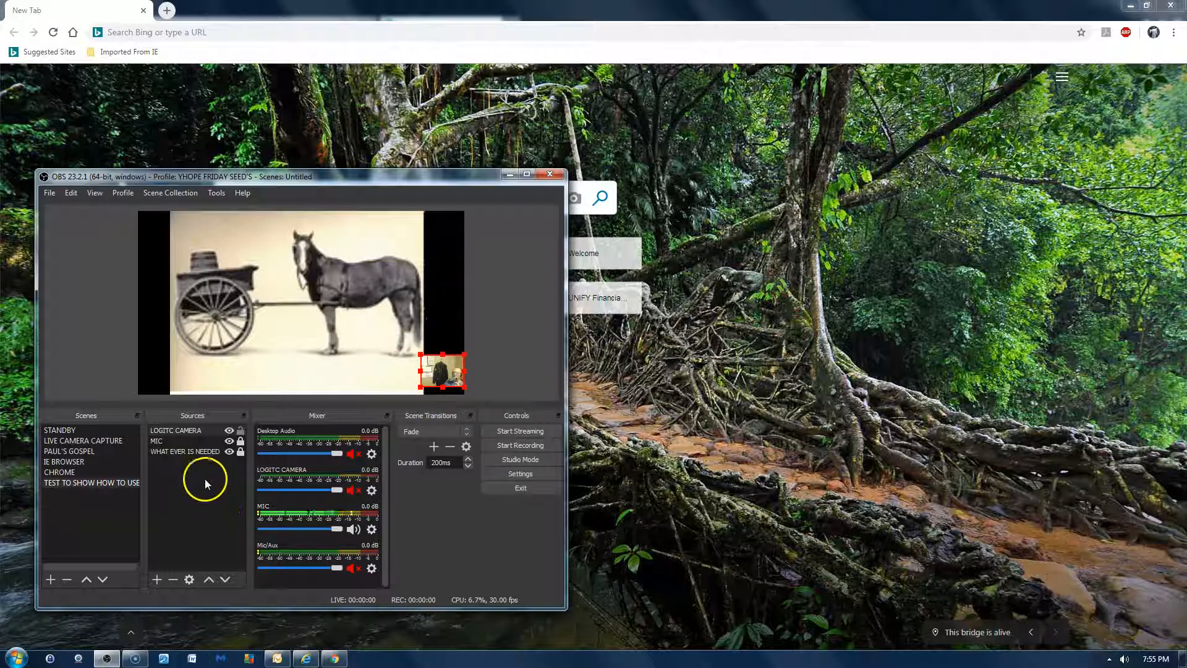
click(240, 431)
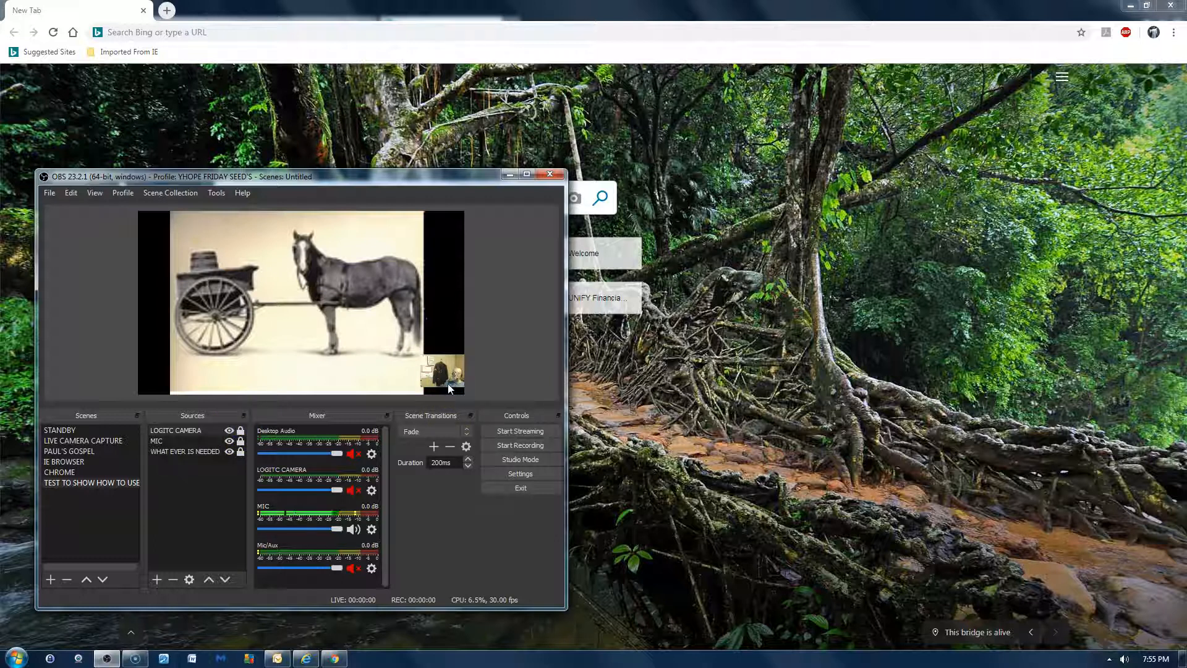
click(181, 481)
- Create a new Display Capture source named LOGITEC CAMERA in the IE BROWSER scene
click(91, 462)
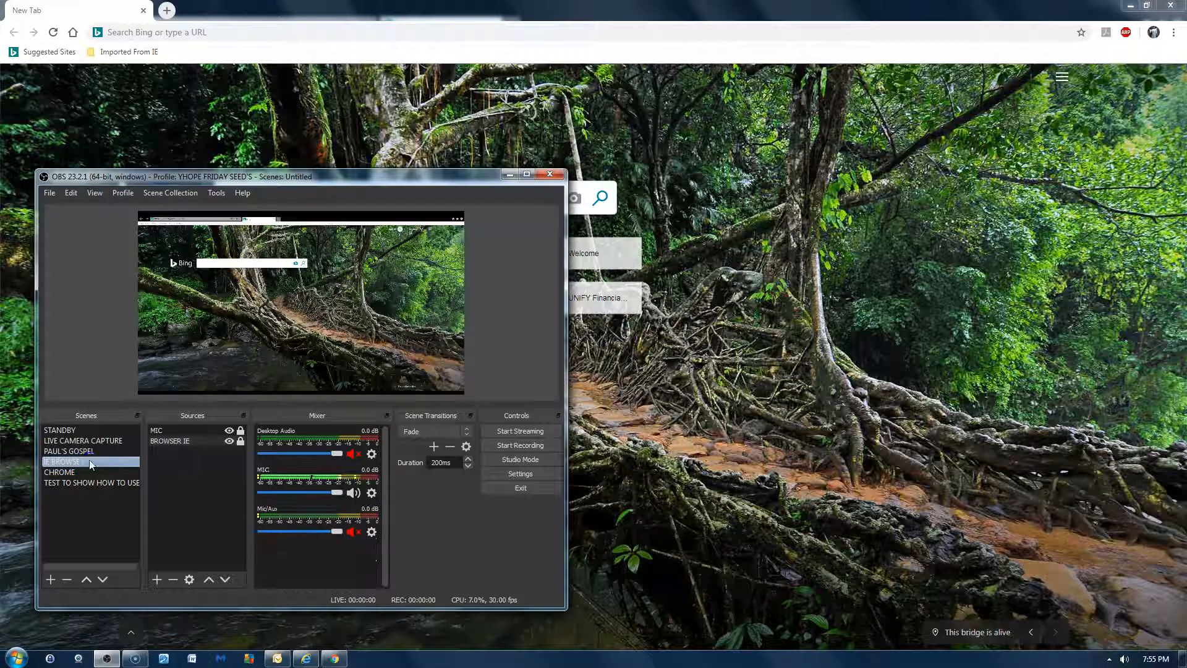
click(158, 579)
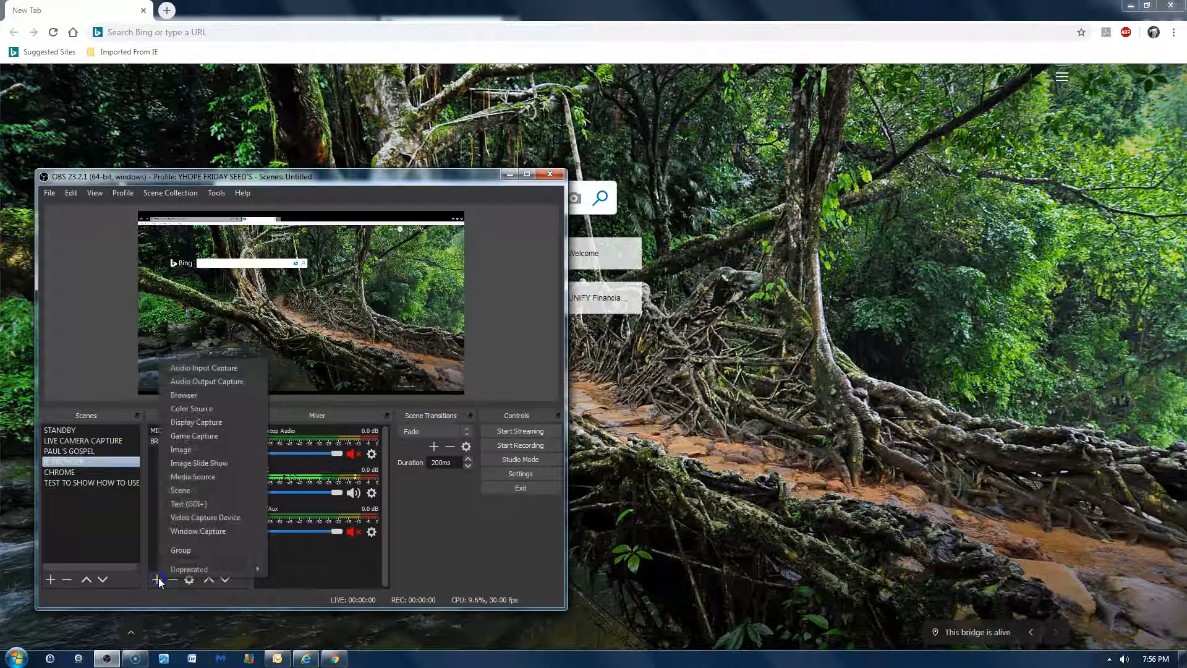
click(228, 422)
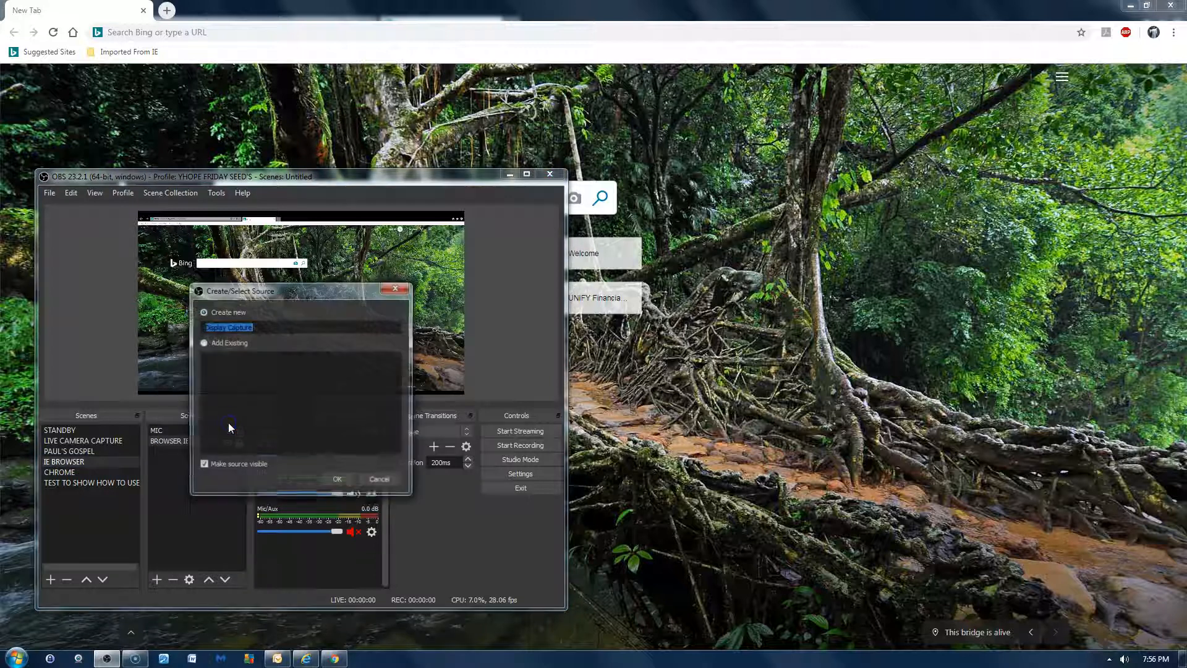
click(203, 344)
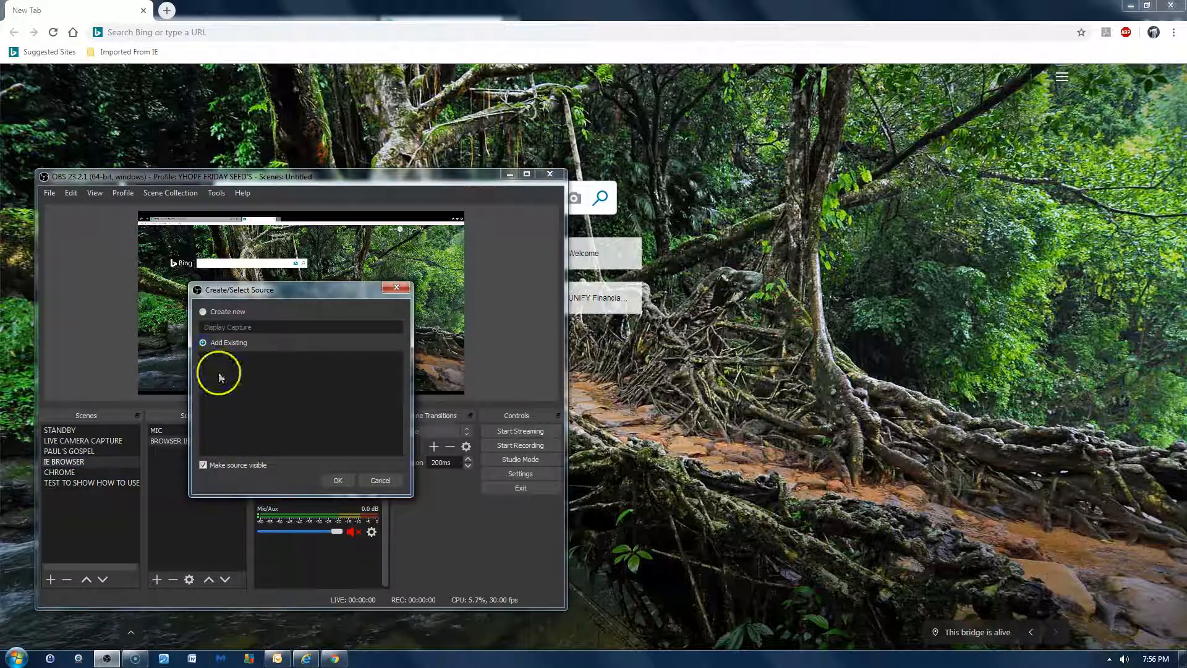
click(203, 312)
drag(260, 331, 76, 340)
text(LO)
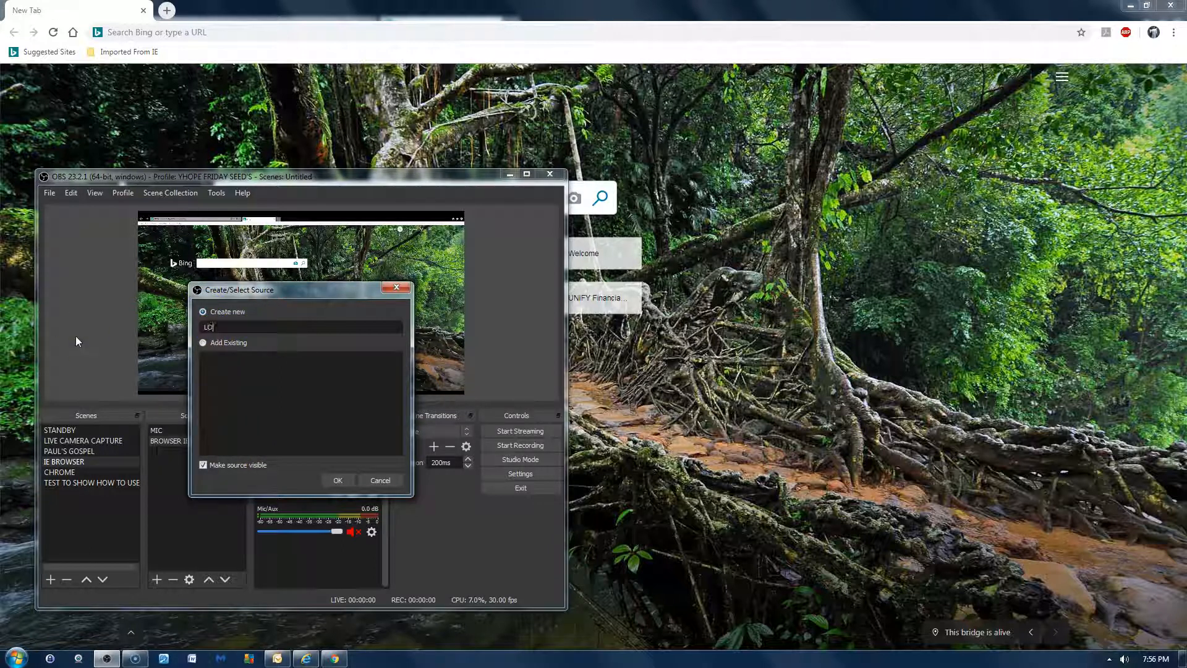
text(GITEC CAMERA)
click(333, 480)
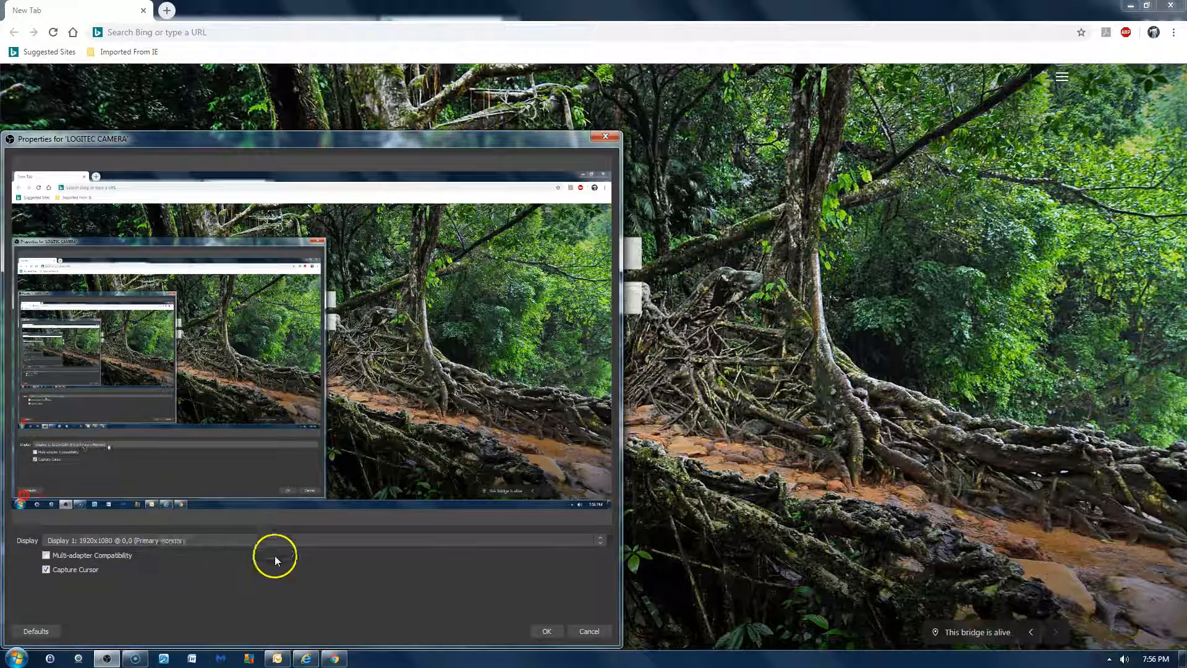
- Check which displays the new LOGITEC CAMERA source can capture, and close its properties without changing the display
click(602, 542)
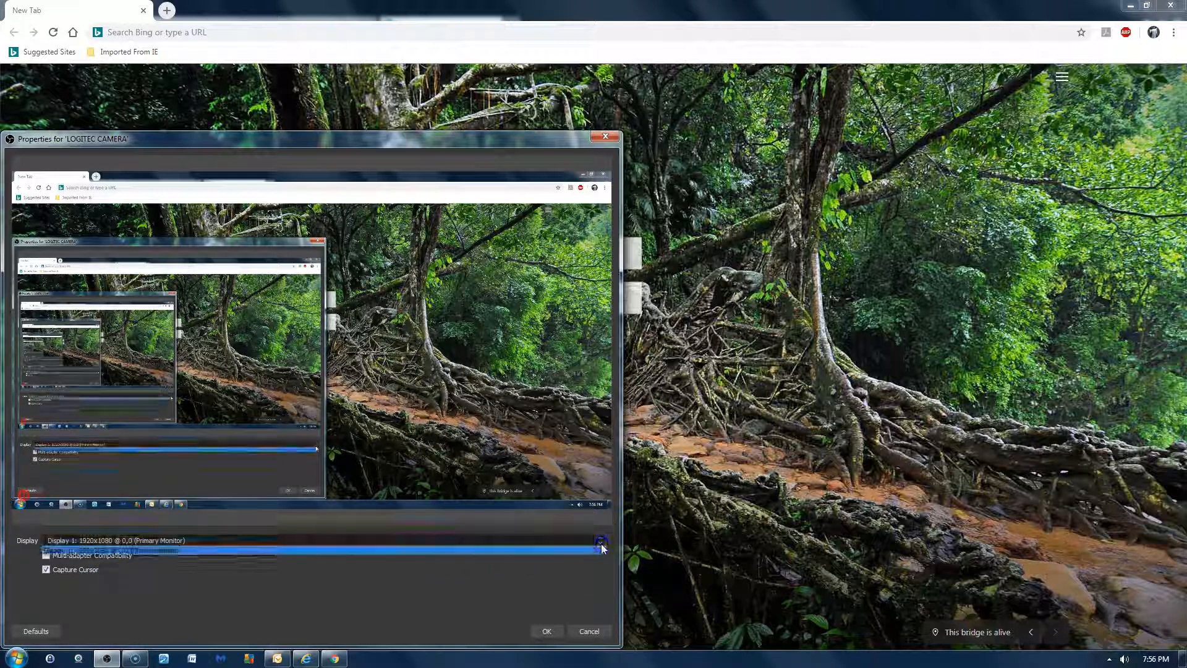
click(505, 571)
click(588, 629)
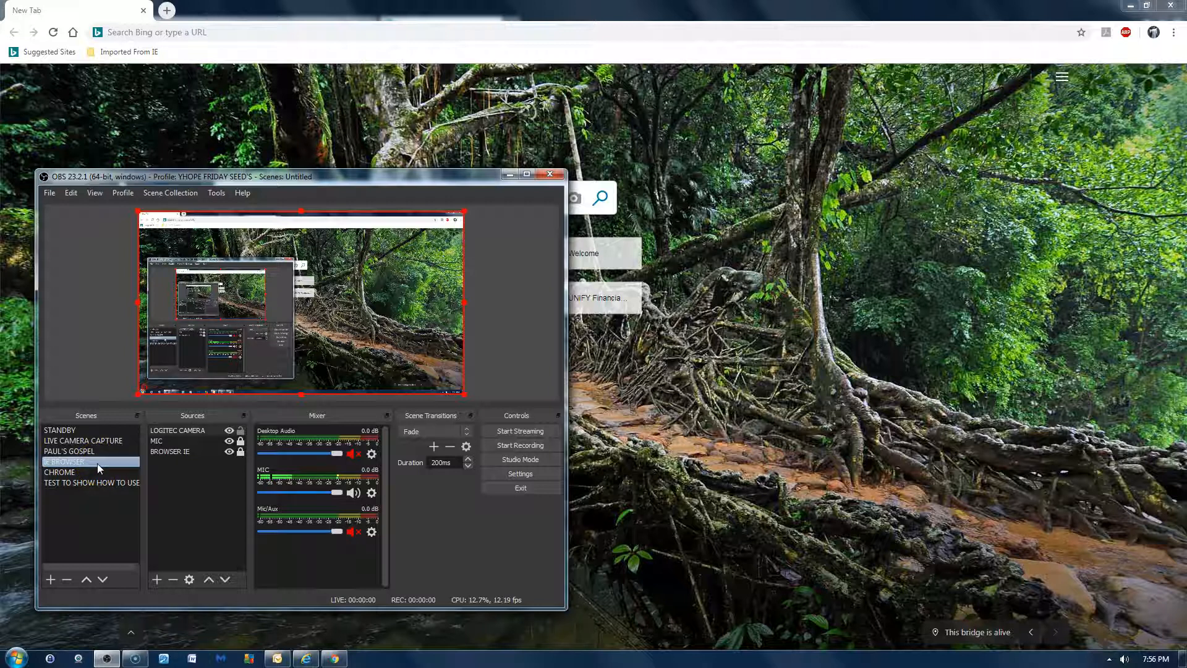
- Remove the LOGITEC CAMERA display capture source from the IE BROWSER scene
click(202, 432)
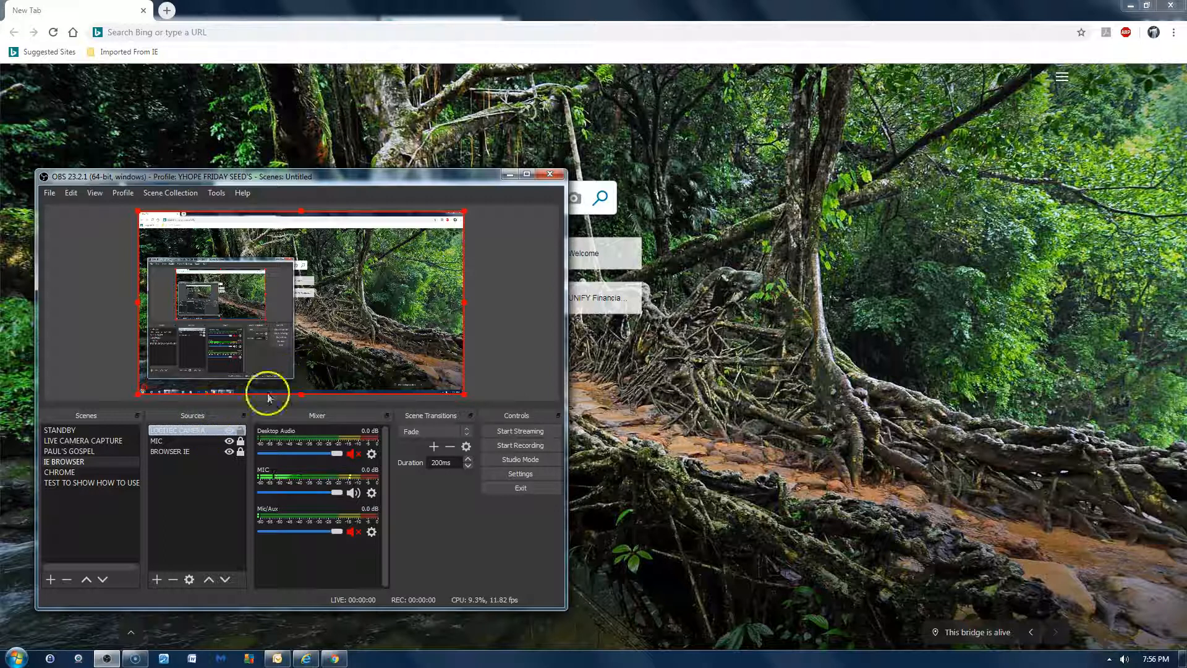
click(241, 428)
click(241, 431)
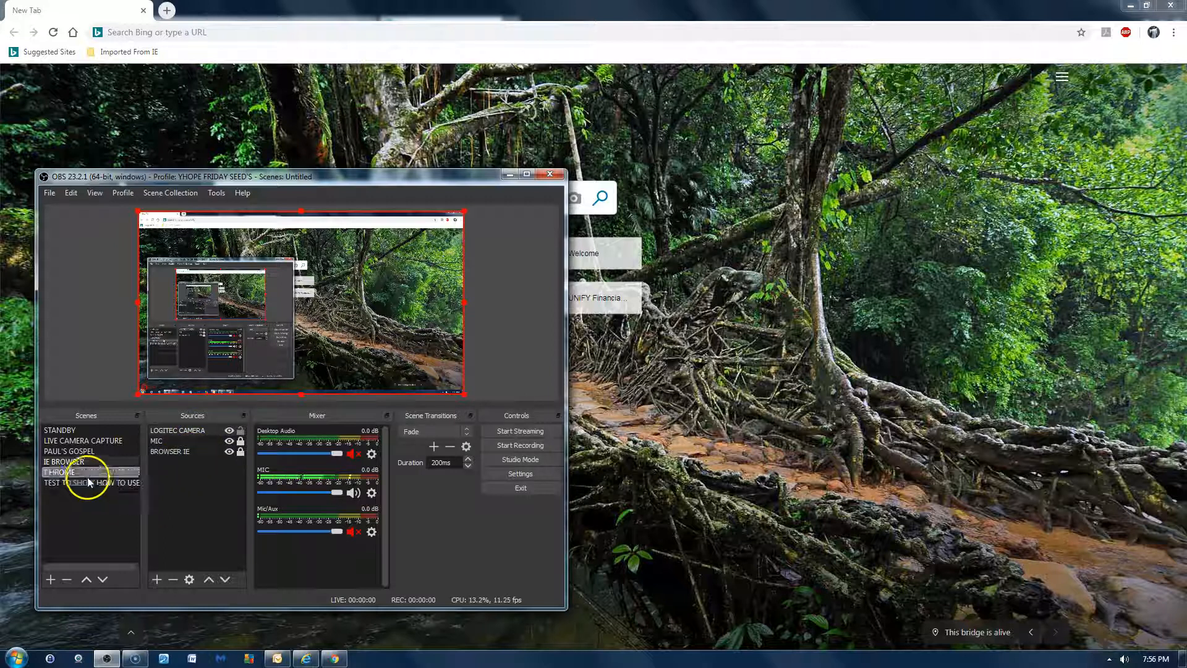
click(210, 431)
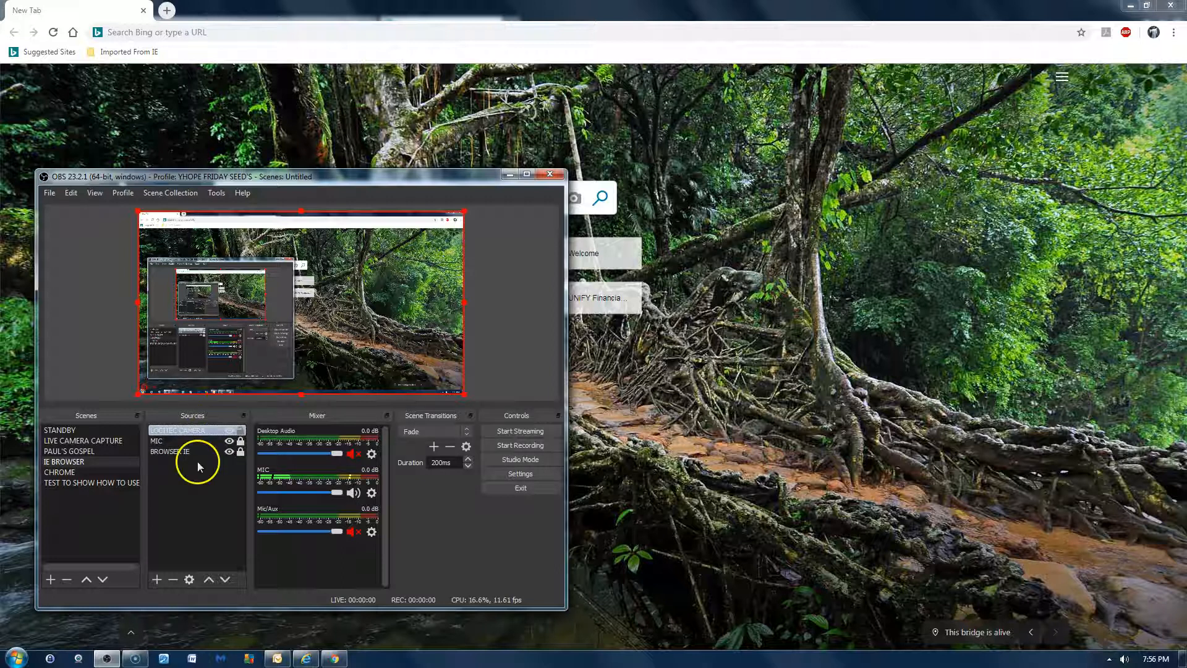
click(171, 580)
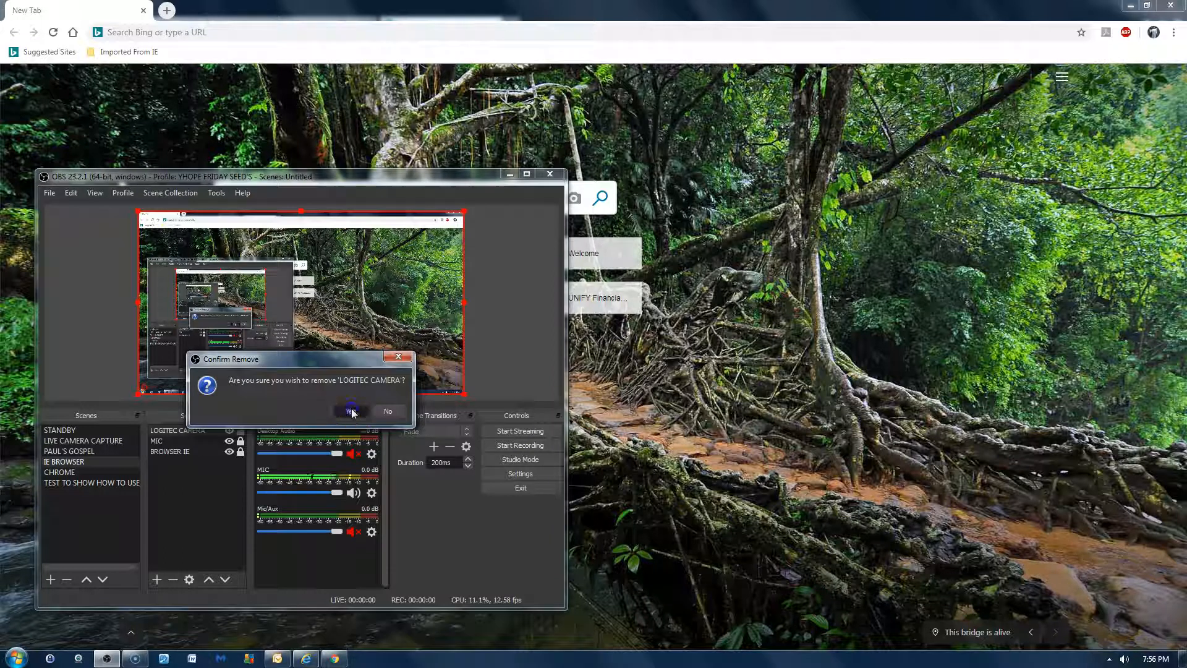
click(358, 411)
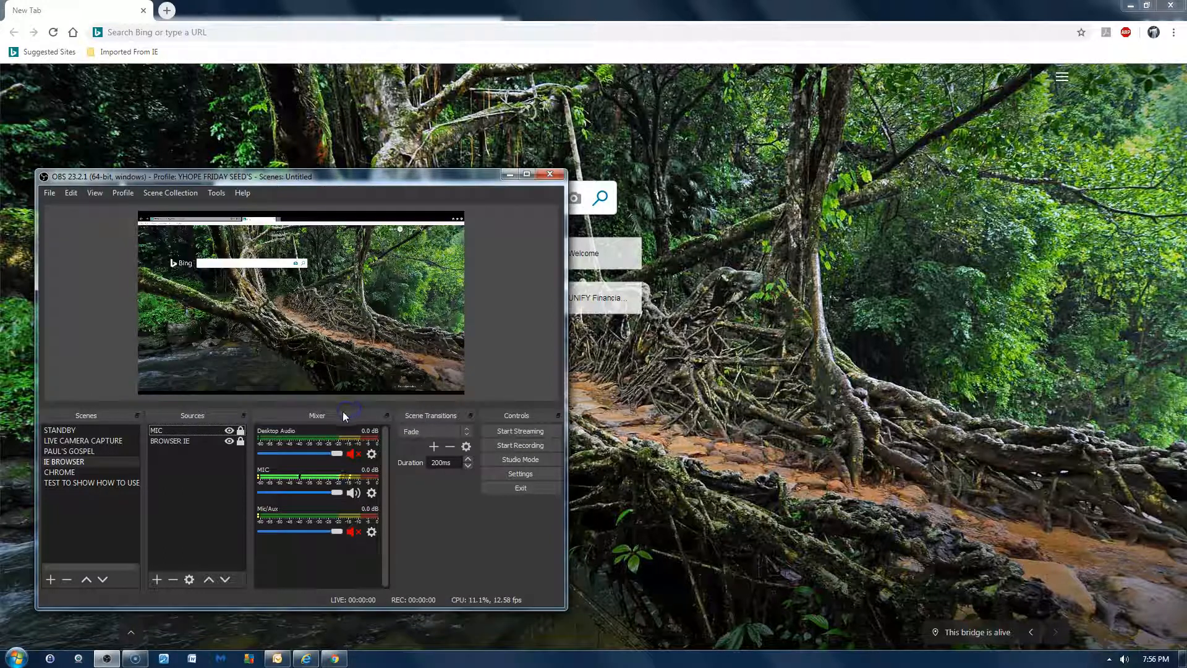
click(90, 462)
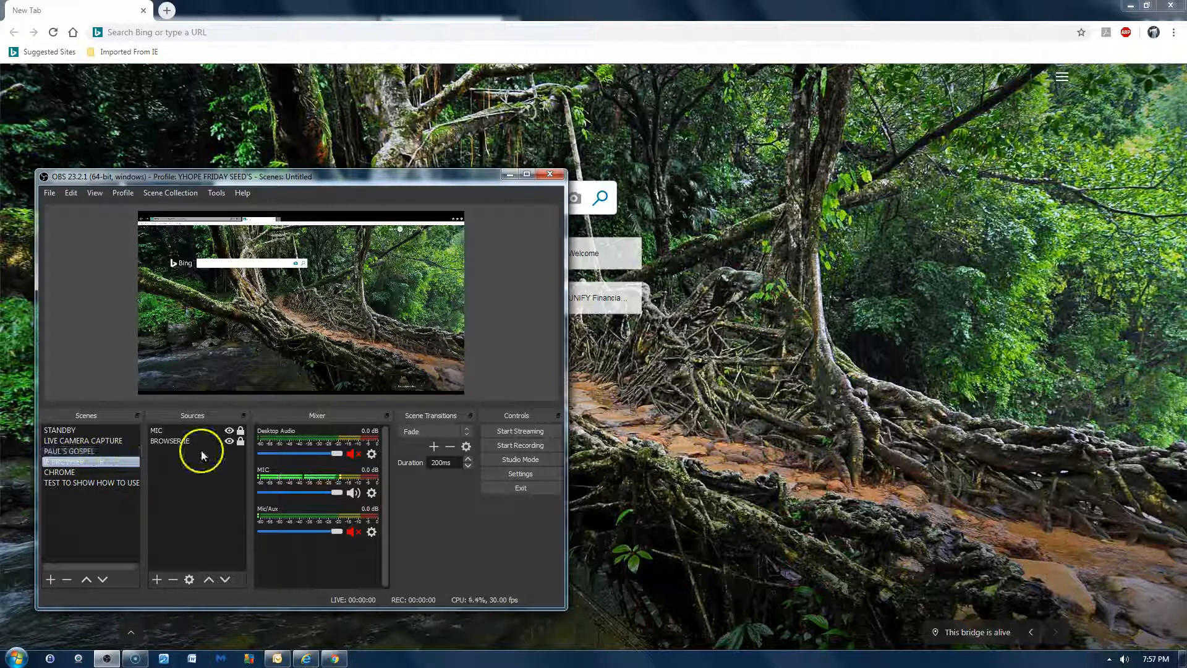
click(157, 580)
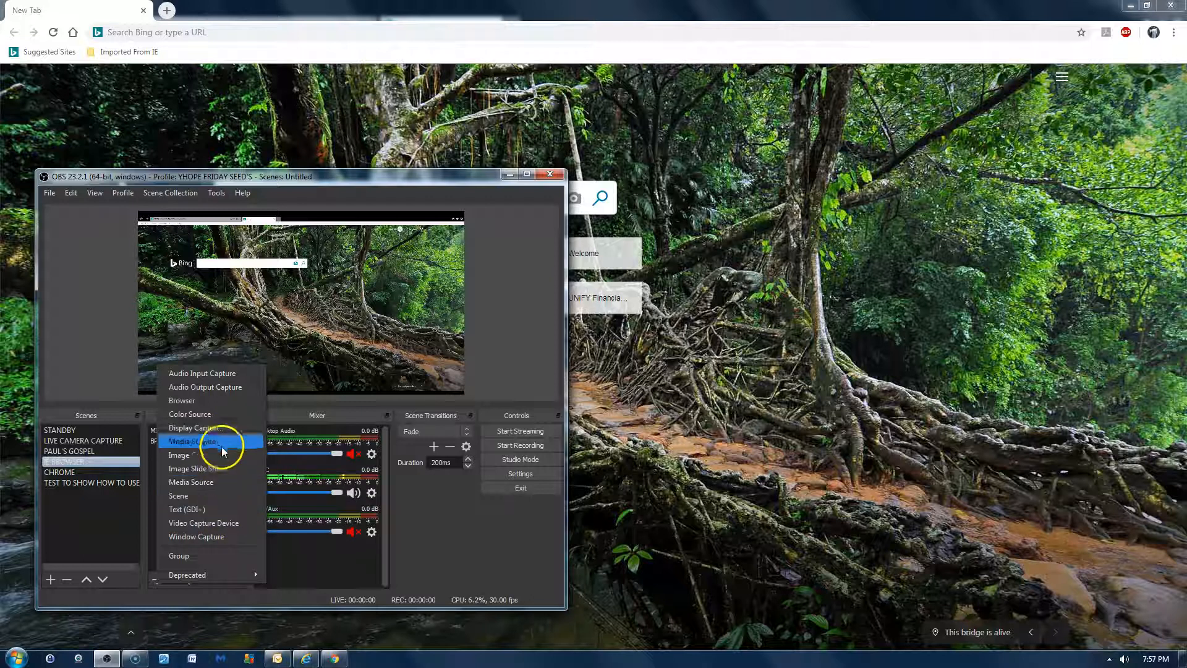
click(235, 429)
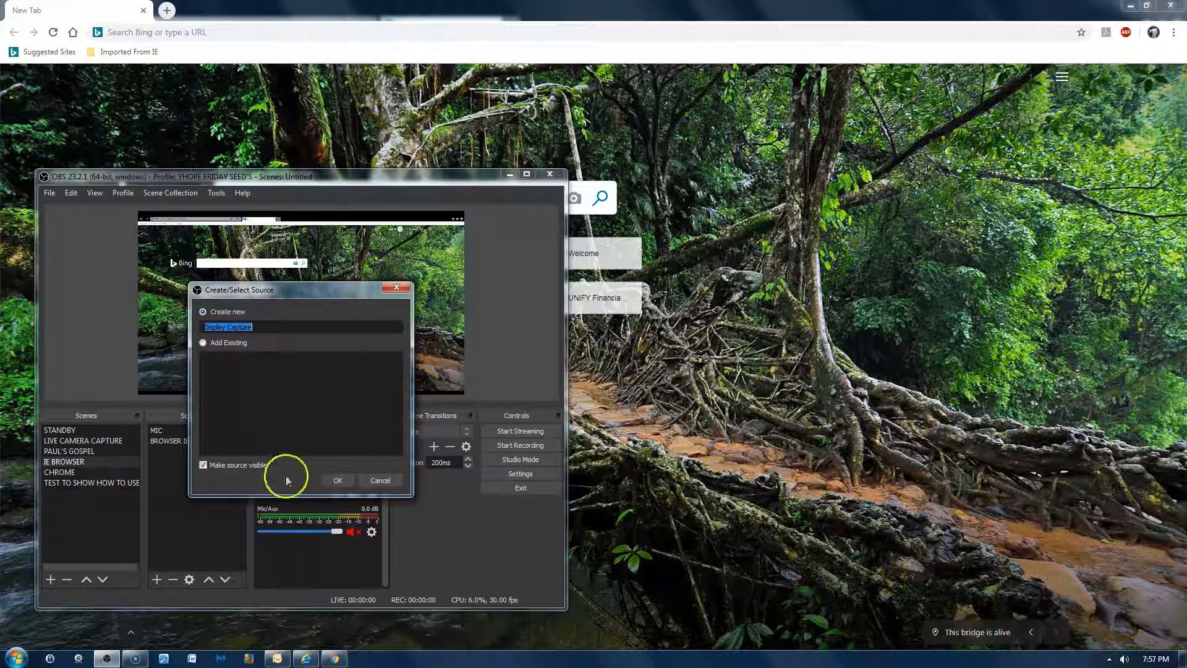
click(379, 481)
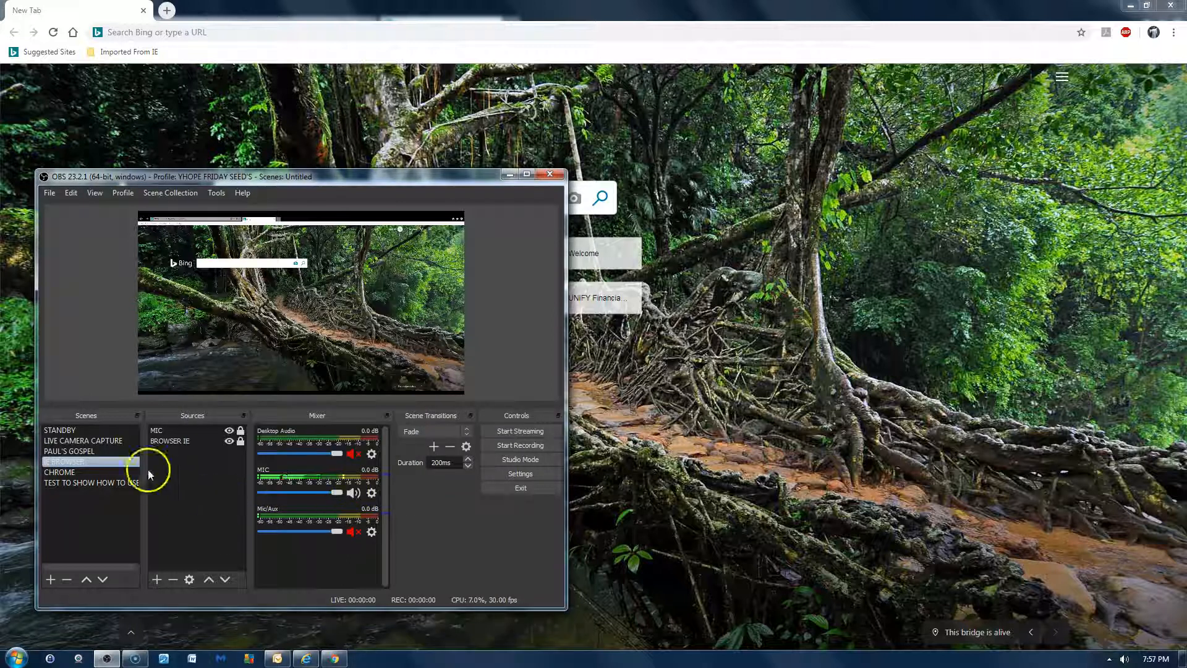
- Unlock the LOGITC CAMERA source in the LIVE CAMERA CAPTURE scene and look over its device properties without changing them
drag(122, 472, 108, 442)
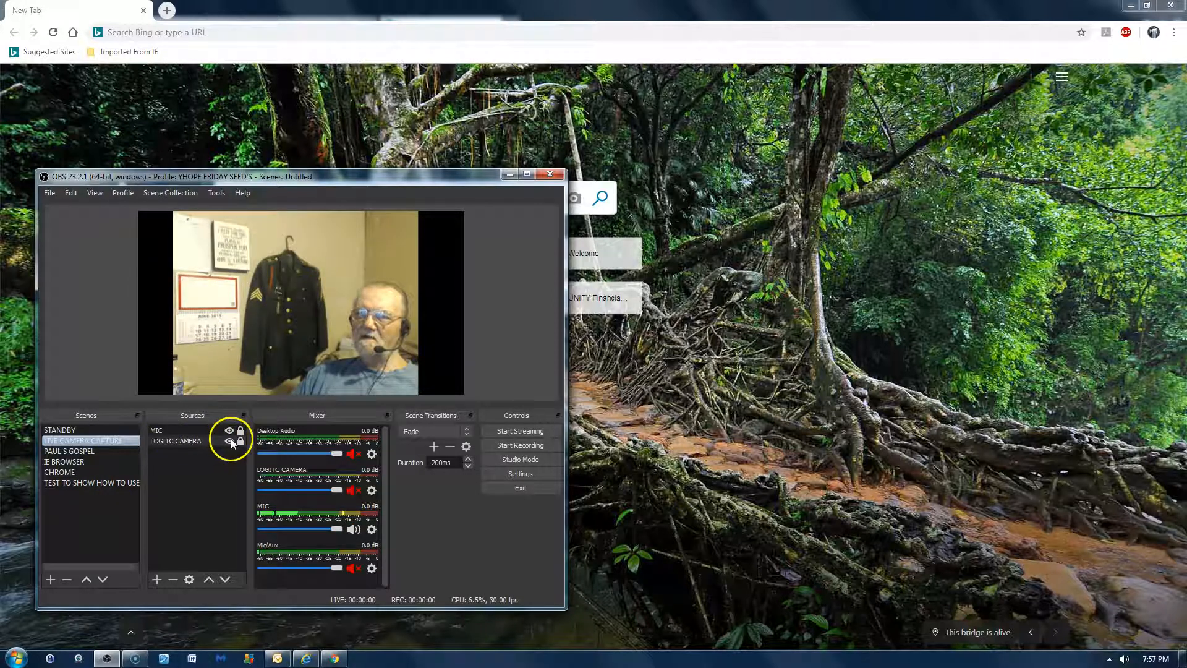
click(223, 440)
click(189, 580)
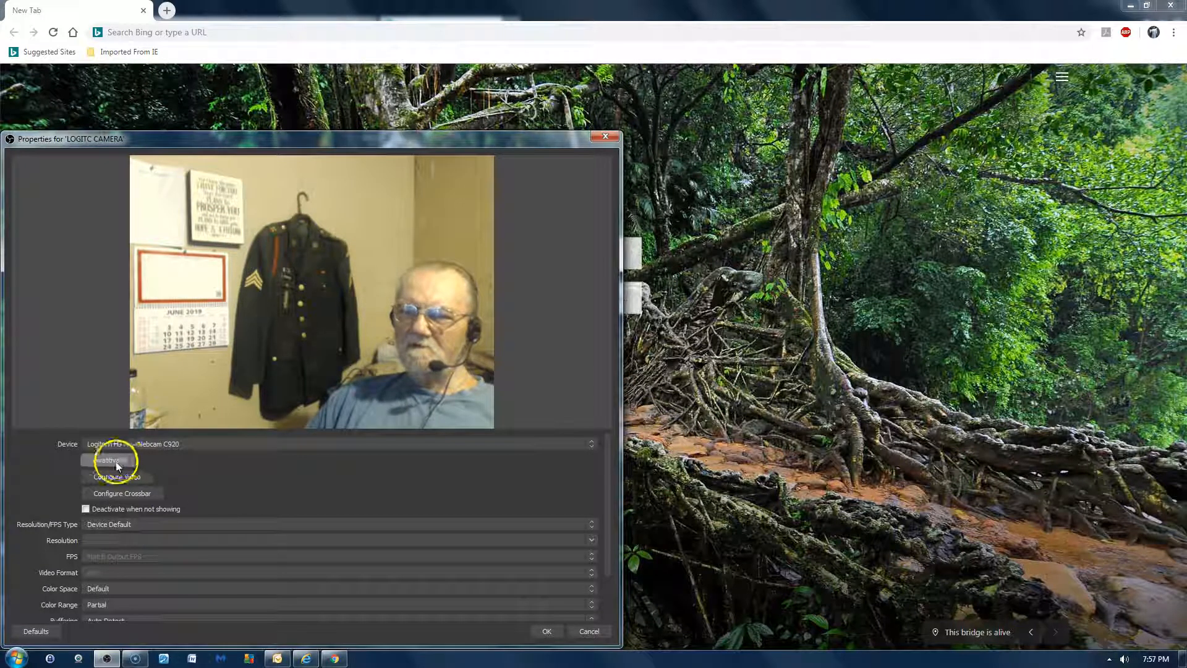
click(588, 631)
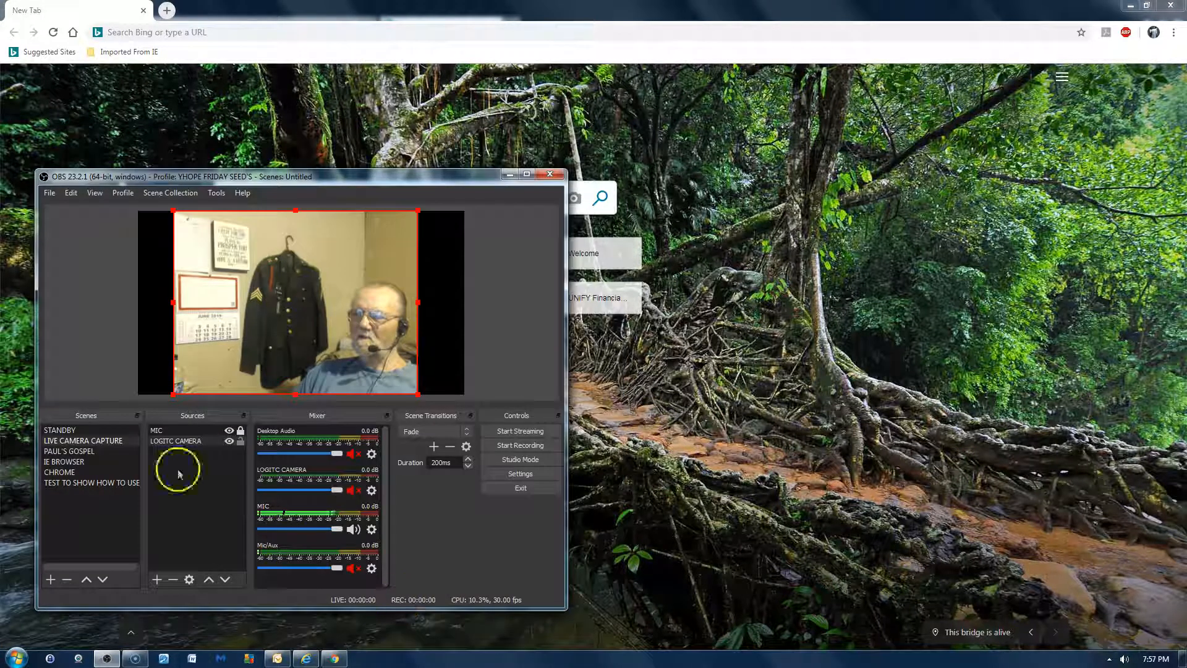
- Remove the LOGITC CAMERA source from the TEST TO SHOW HOW TO USE scene
click(100, 484)
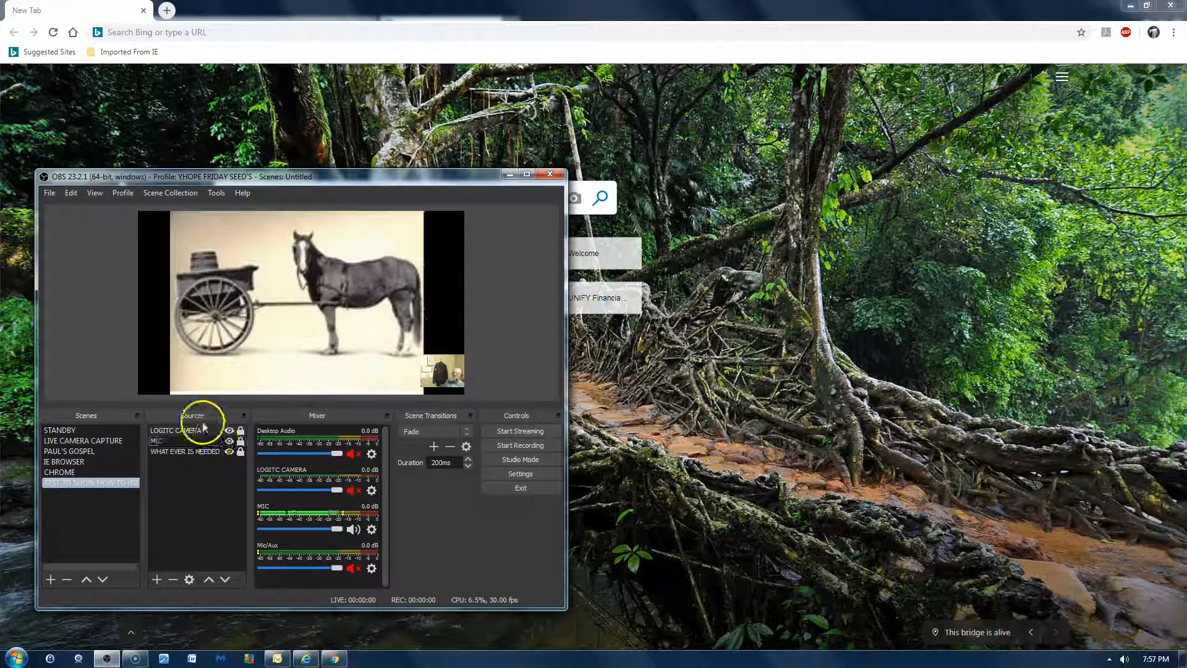
click(209, 429)
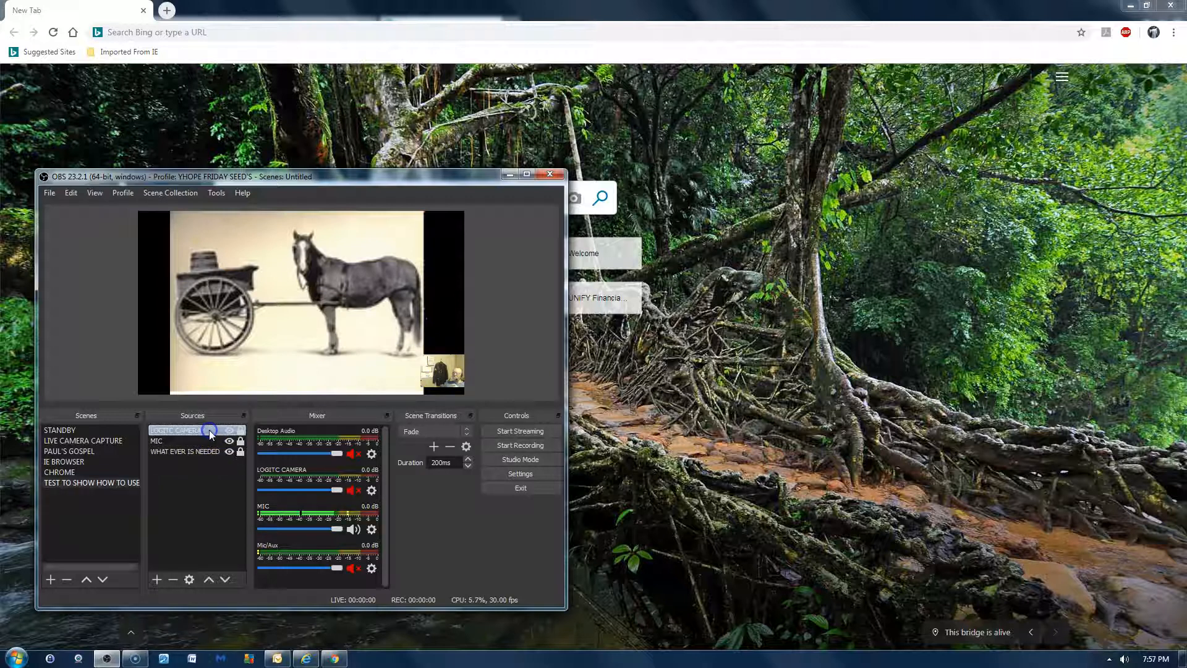
click(173, 579)
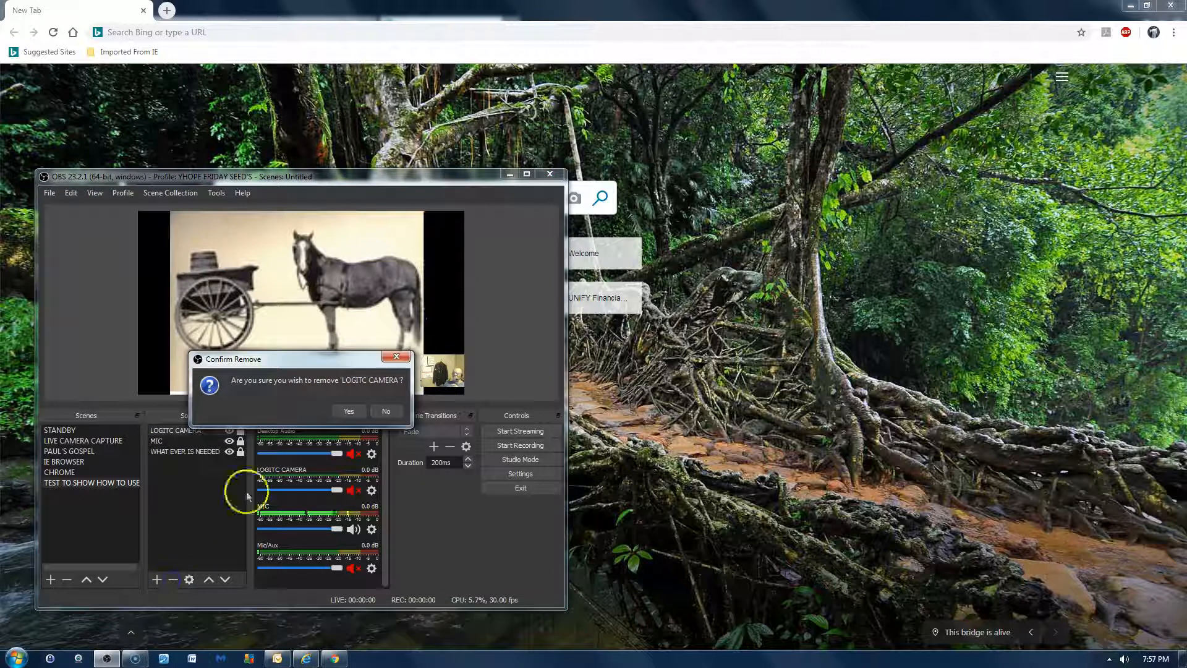
click(349, 411)
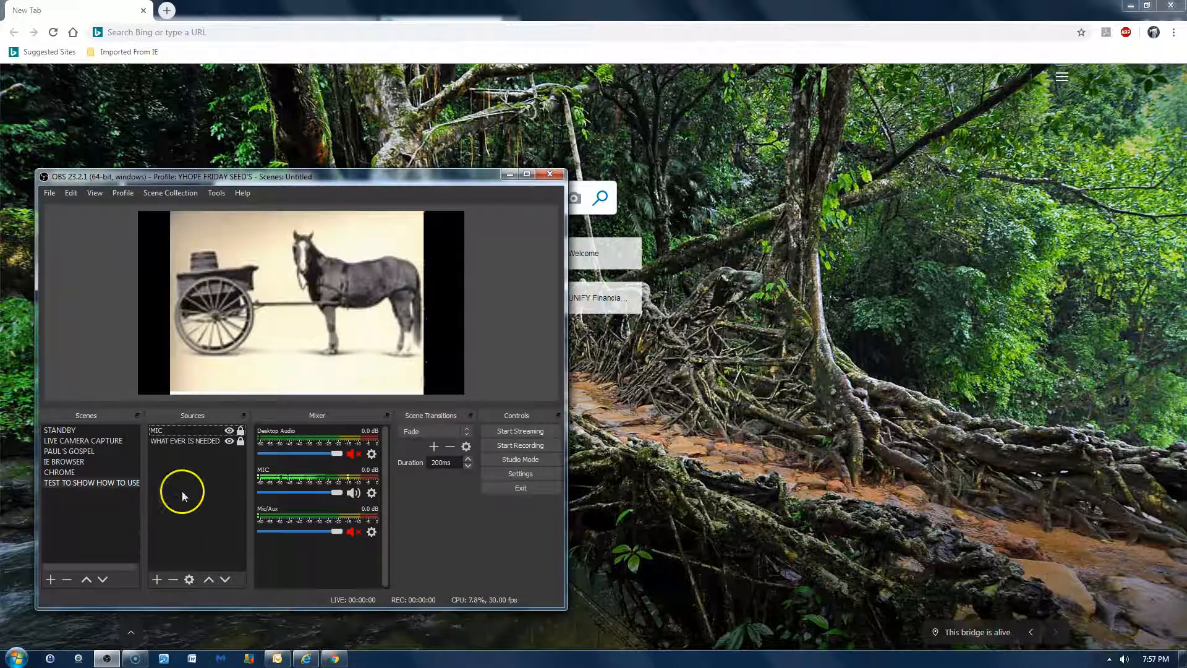
- Switch to the IE BROWSER scene
click(93, 461)
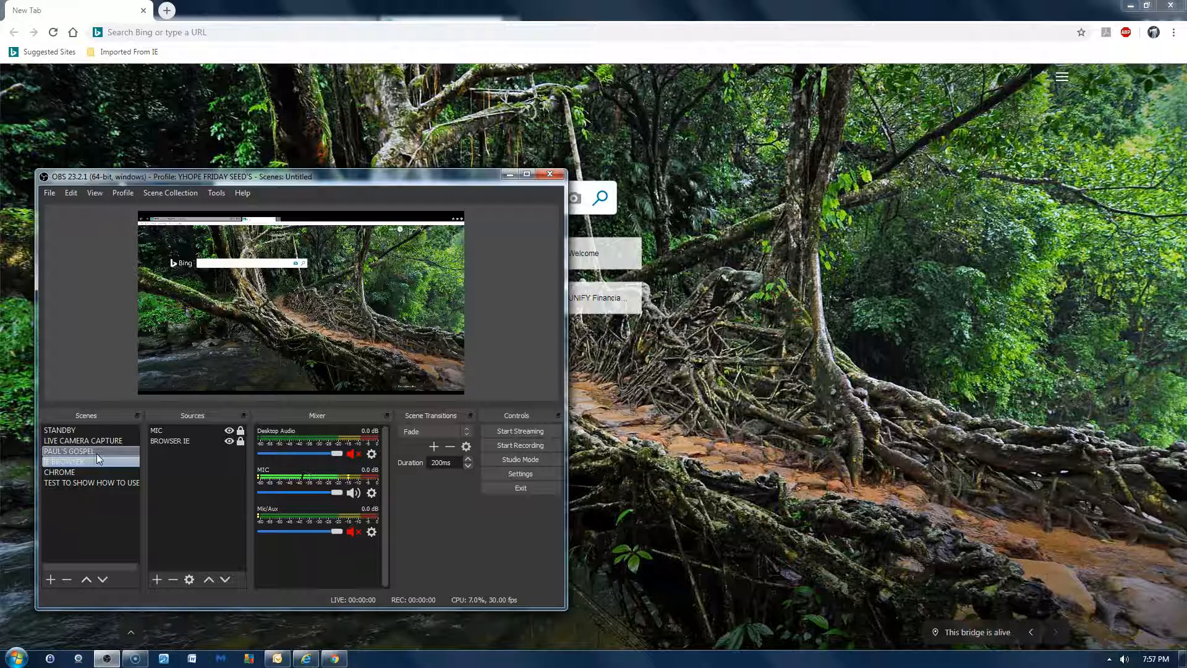
- Add the existing LOGITC CAMERA video capture device as a source in the IE BROWSER scene
click(157, 579)
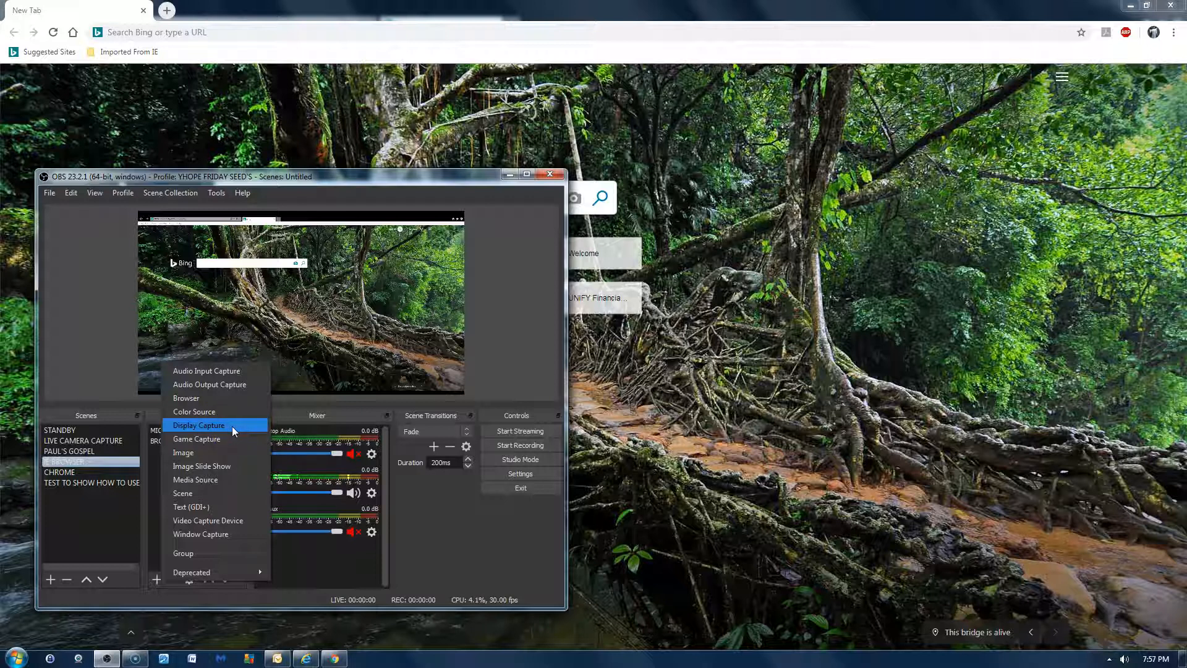
click(239, 522)
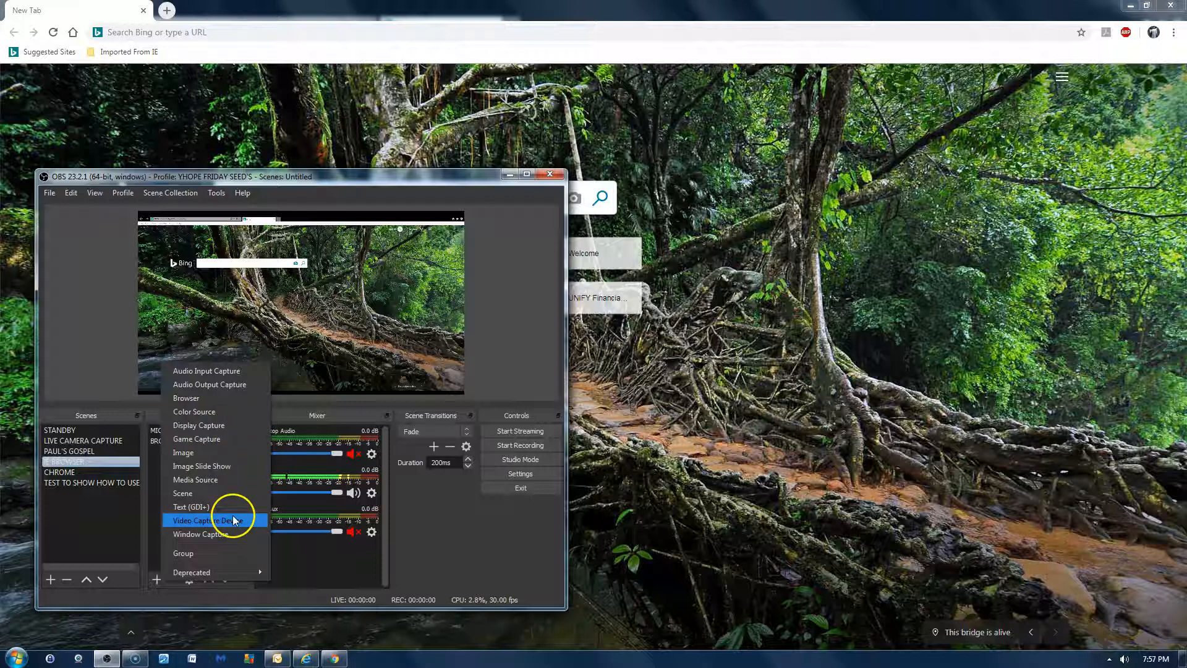
click(239, 521)
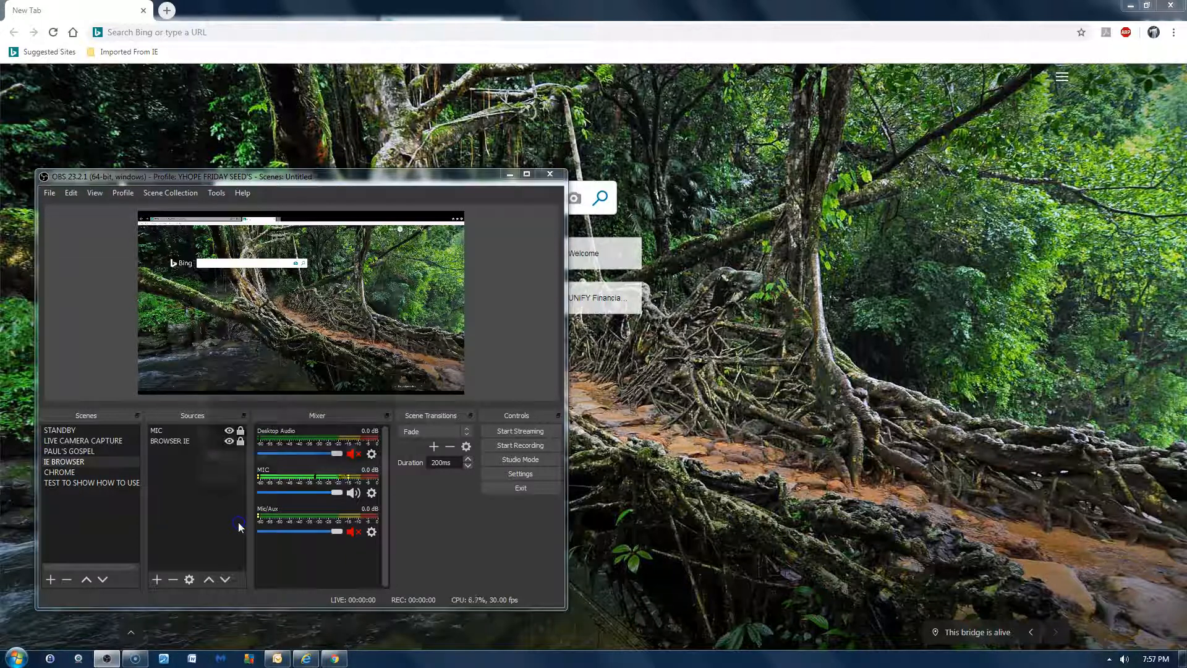
click(202, 343)
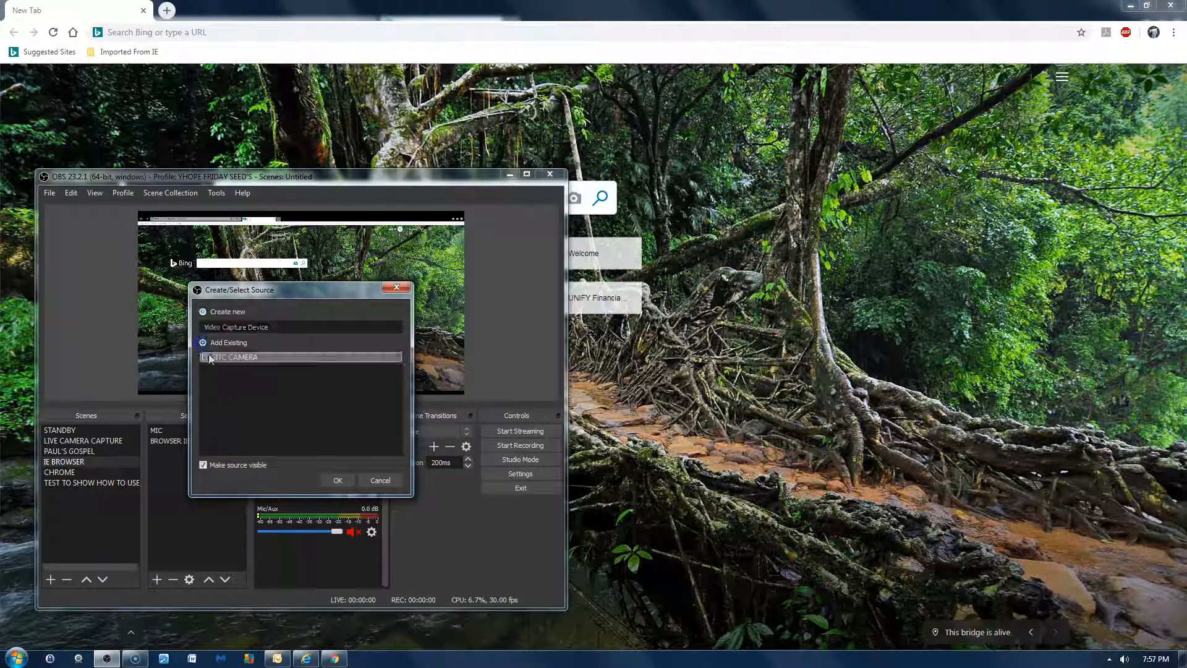
click(228, 357)
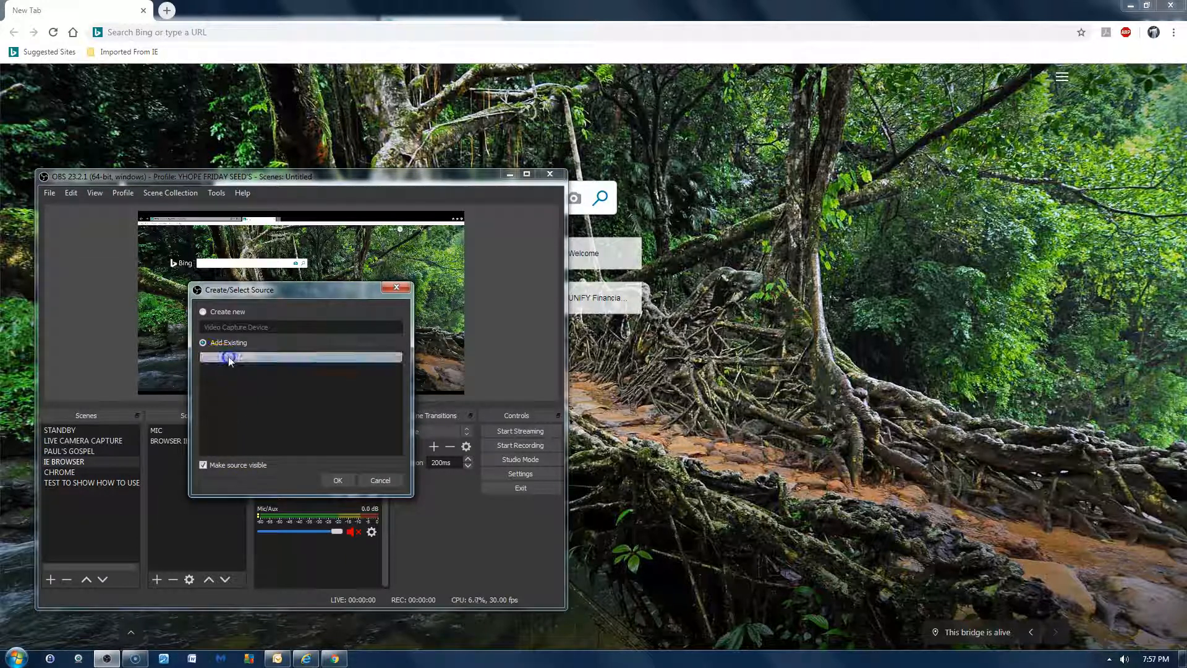
click(337, 480)
- Shrink the LOGITC CAMERA overlay, place it in the upper-right corner of the IE BROWSER canvas, and lock it
drag(188, 253, 386, 332)
drag(444, 371, 435, 234)
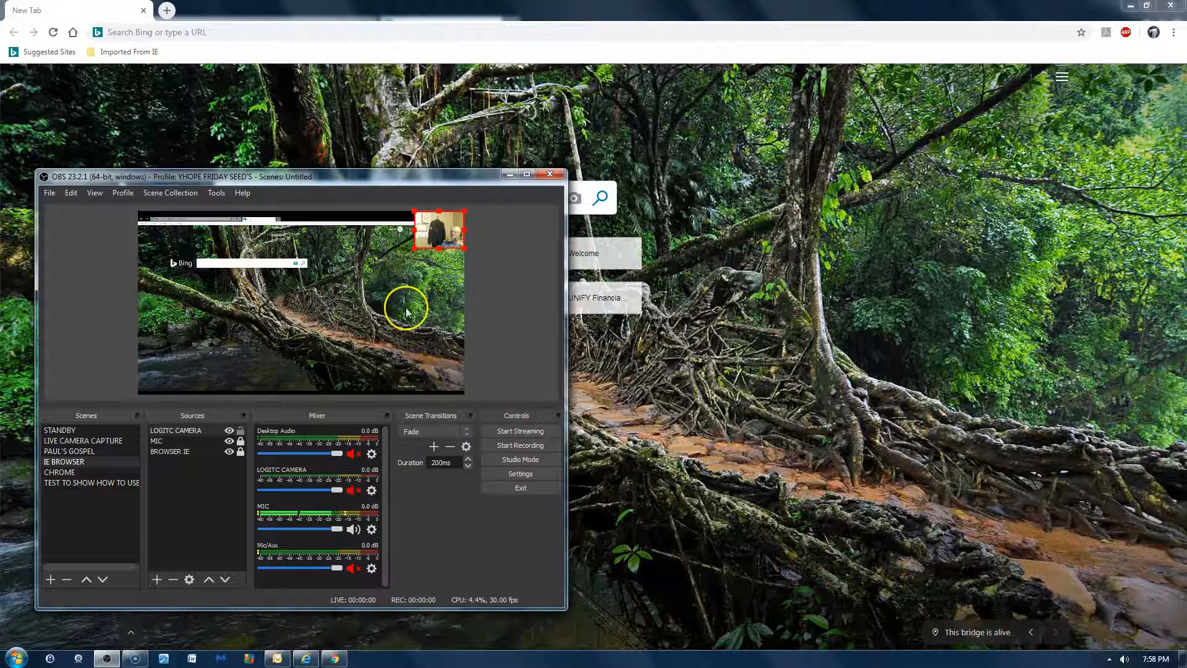
click(241, 431)
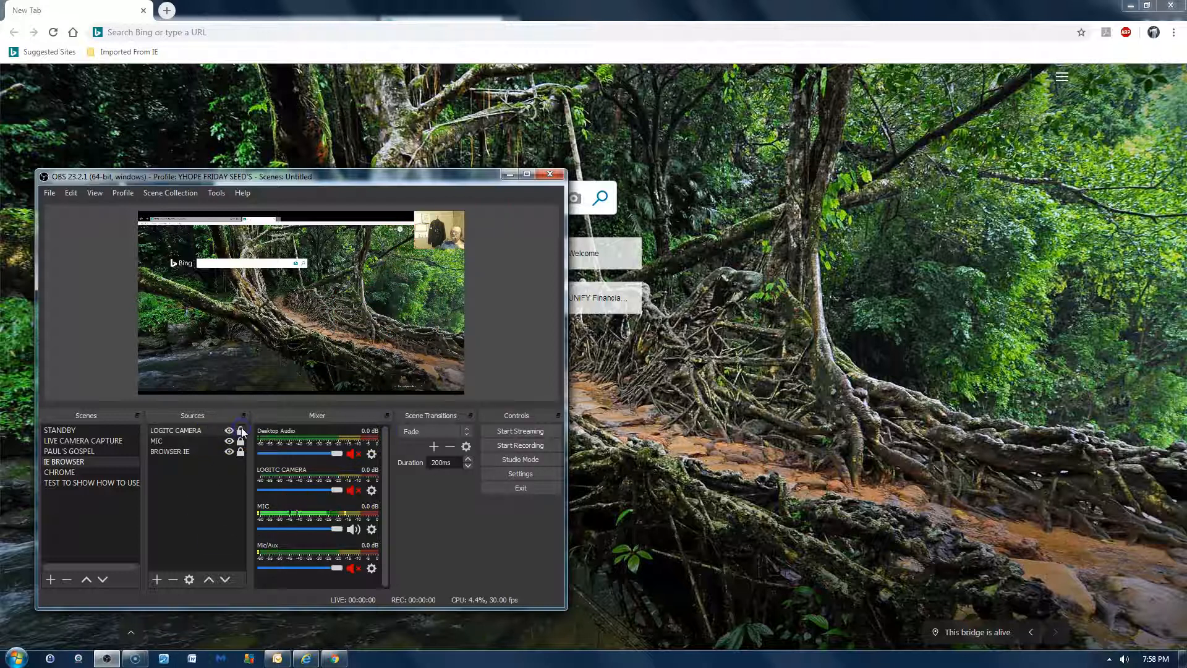
click(458, 225)
click(436, 235)
- Review the TEST TO SHOW HOW TO USE scene and its WHAT EVER IS NEEDED source, and switch to the STANDBY scene
click(119, 475)
click(116, 482)
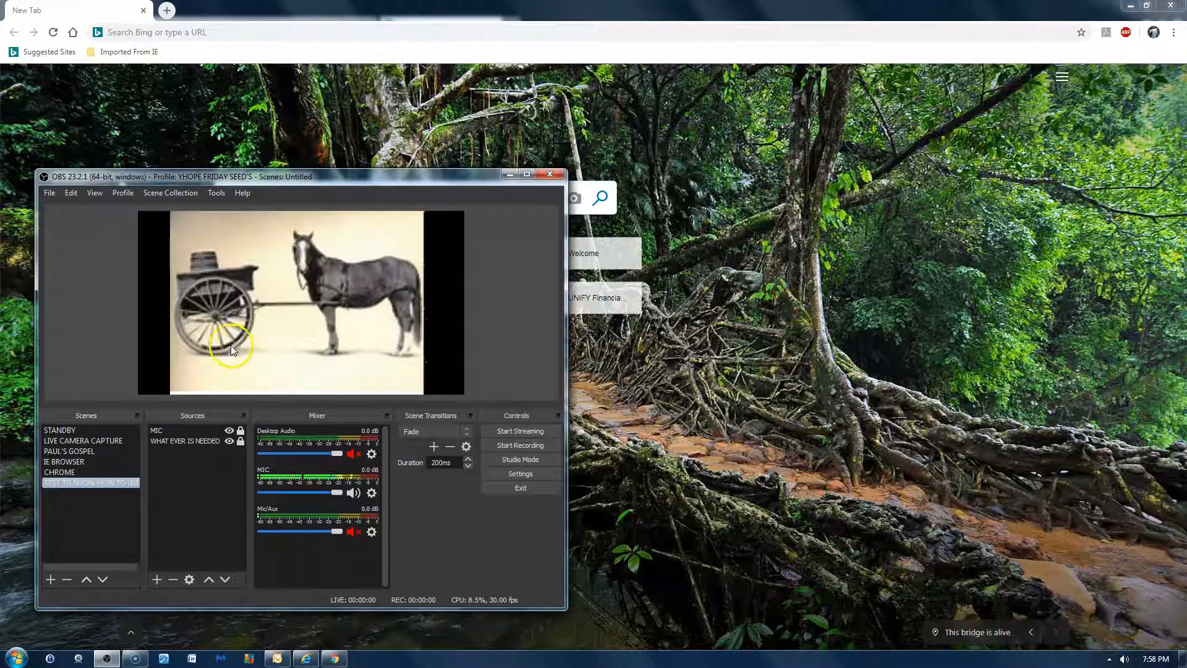
click(218, 440)
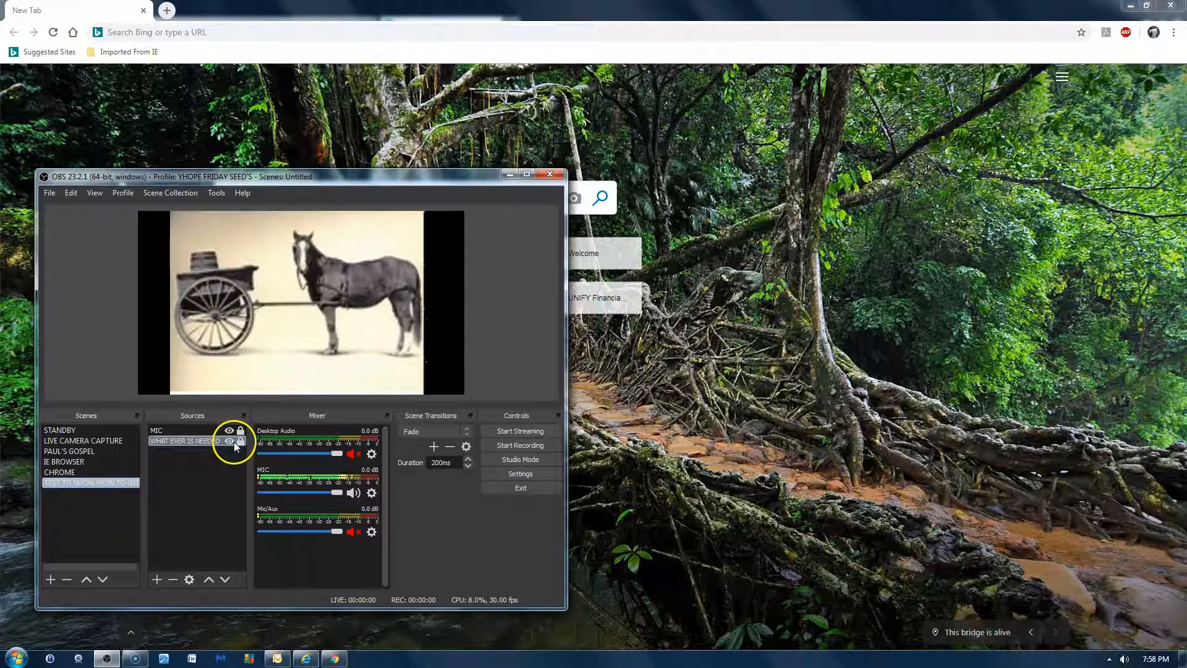
click(86, 431)
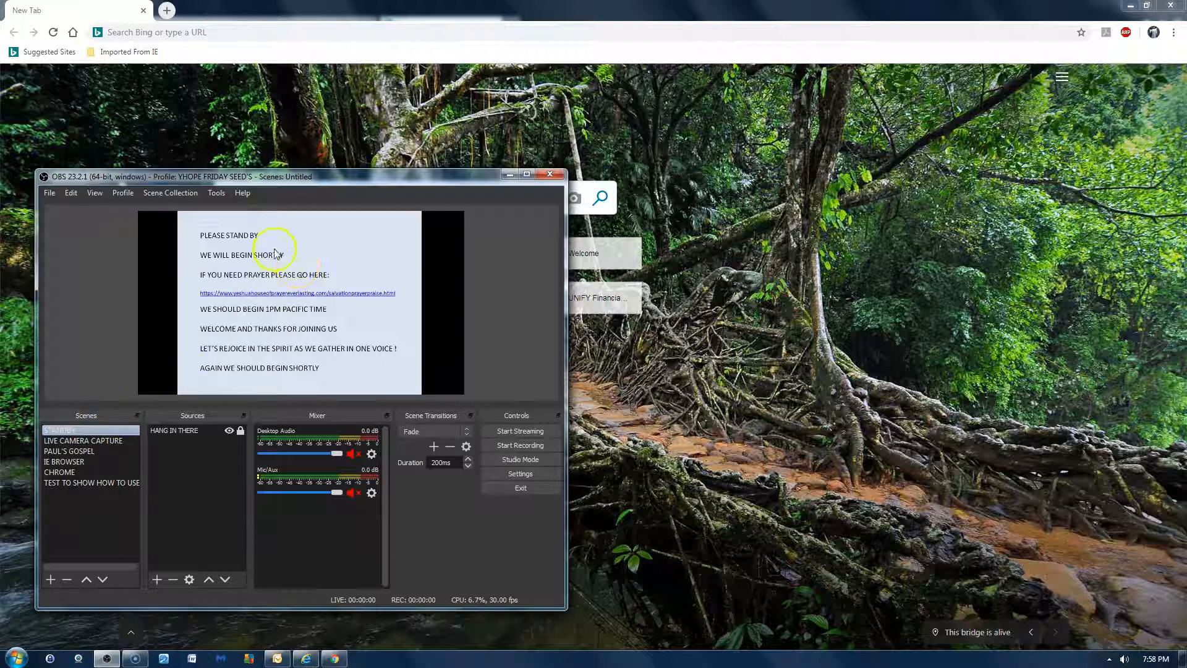
- Switch to the LIVE CAMERA CAPTURE scene and lock its LOGITC CAMERA source
click(120, 440)
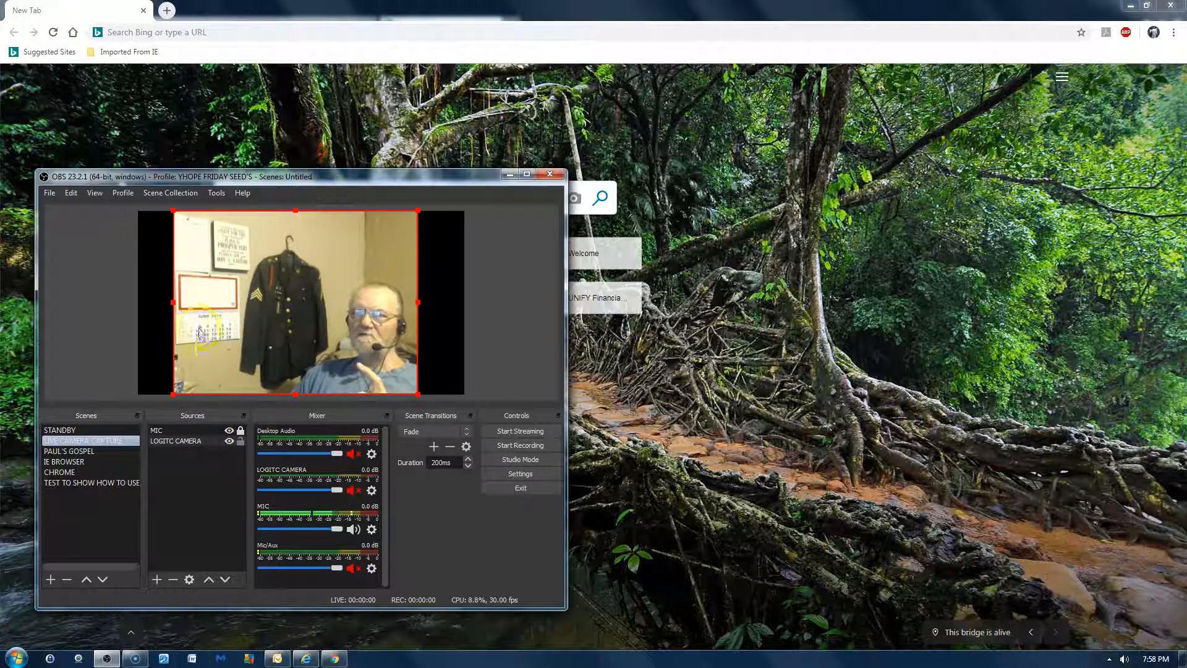
click(241, 441)
click(91, 319)
click(113, 356)
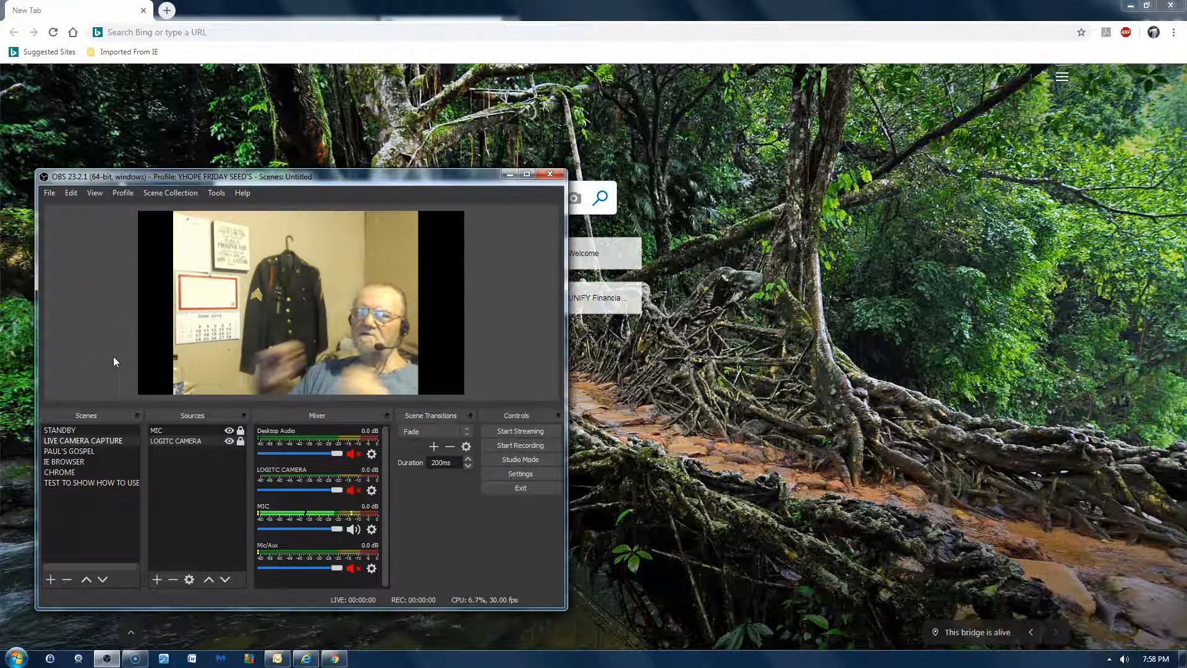
- Switch to the PAUL'S GOSPEL scene and look up the SALVATION SLIDE'S slide hotkeys in the settings
click(75, 426)
click(78, 450)
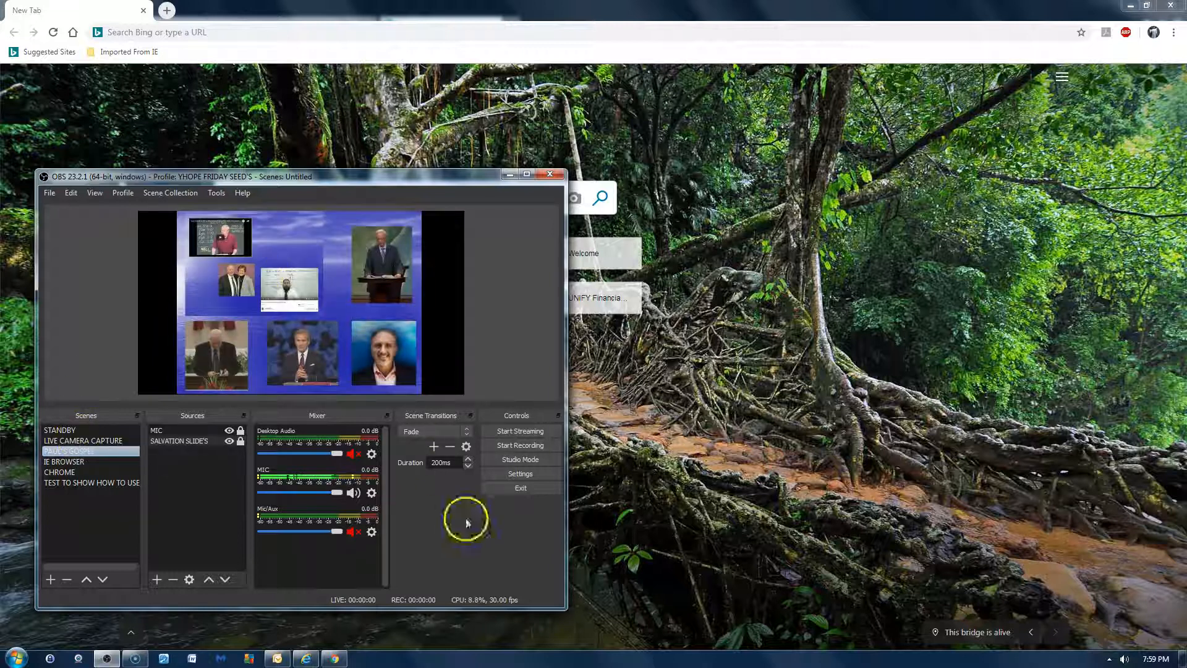
click(532, 474)
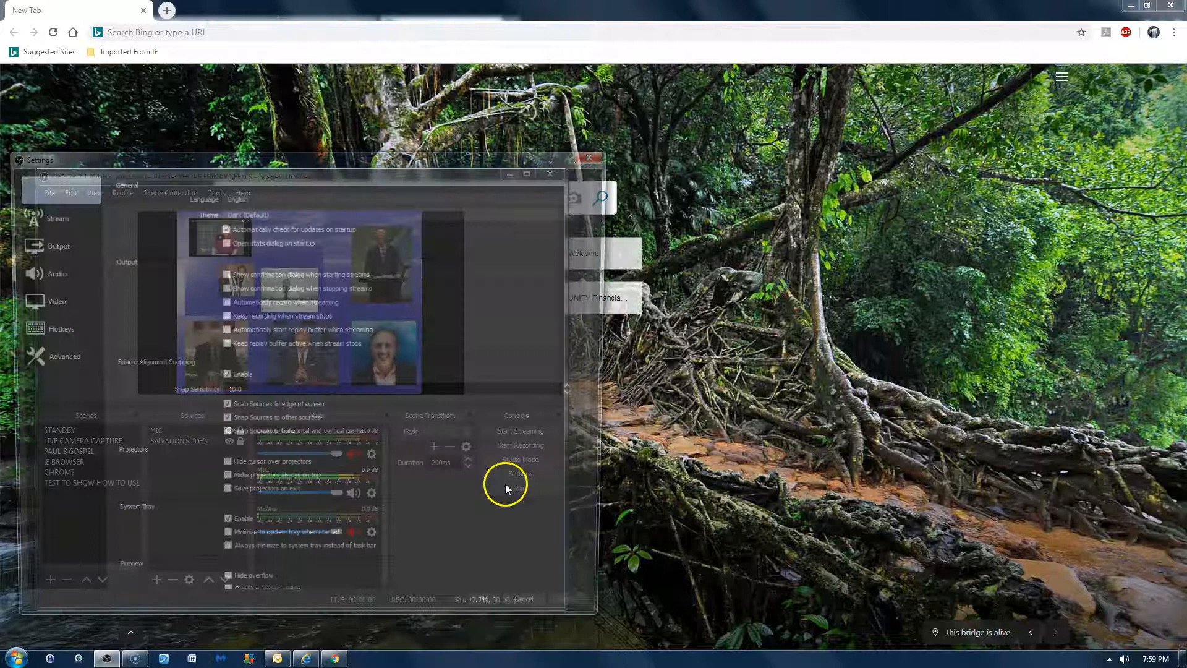
click(51, 337)
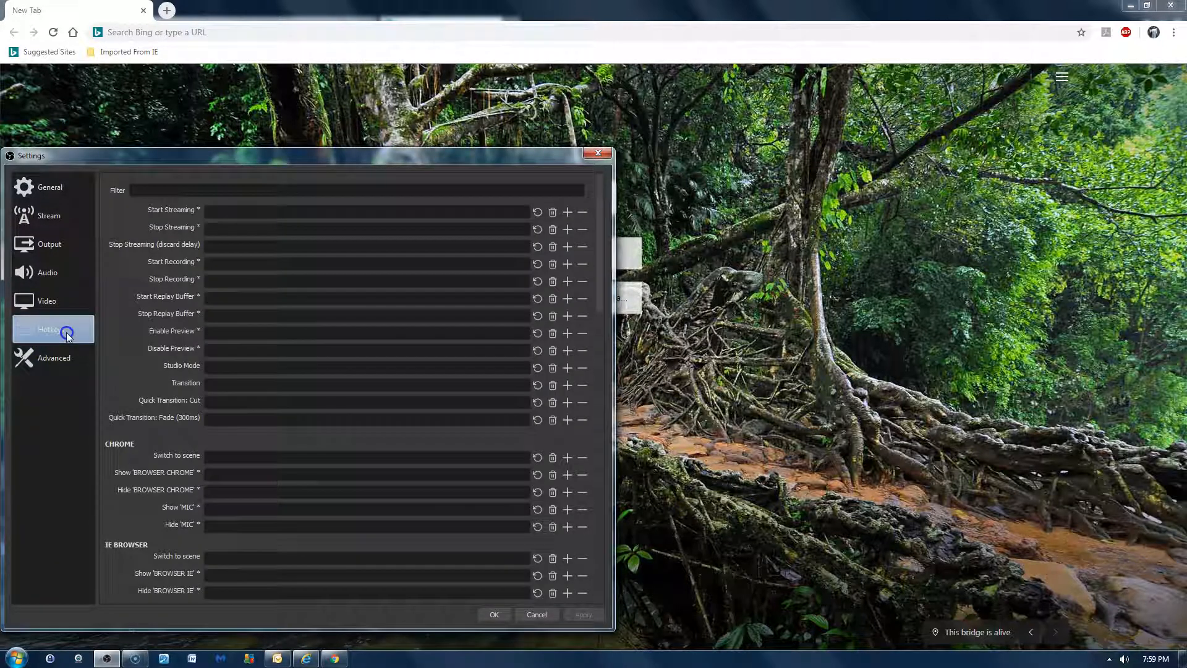
key(Down)
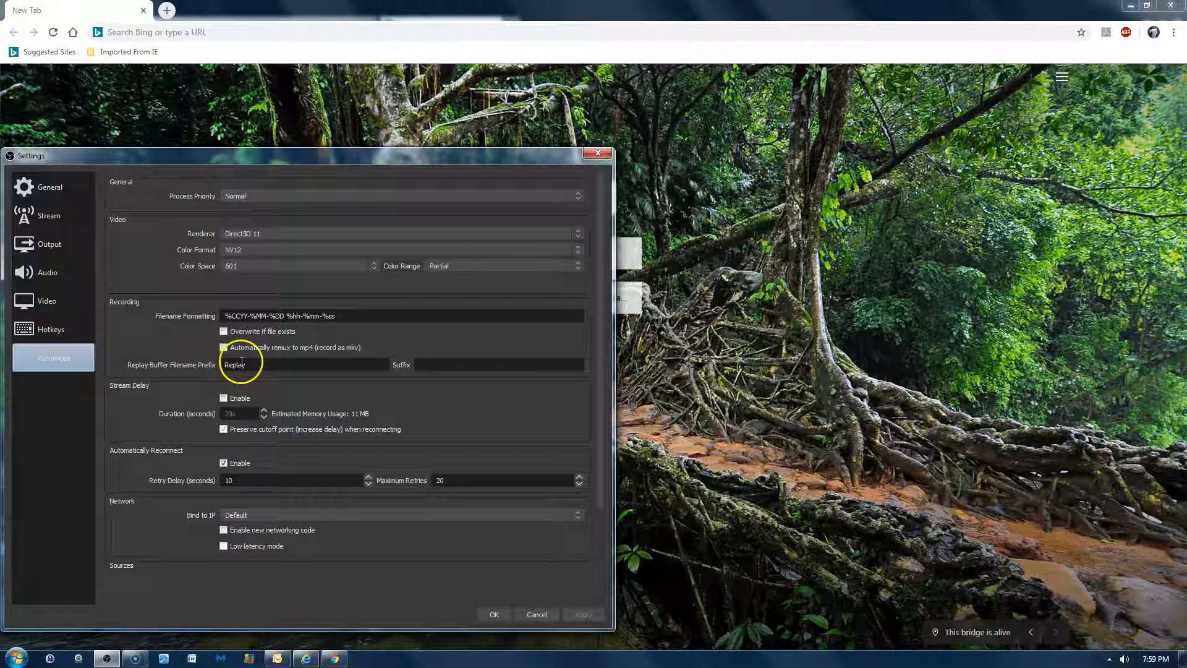
click(50, 326)
scroll(350, 358, down, 10)
scroll(356, 362, down, 15)
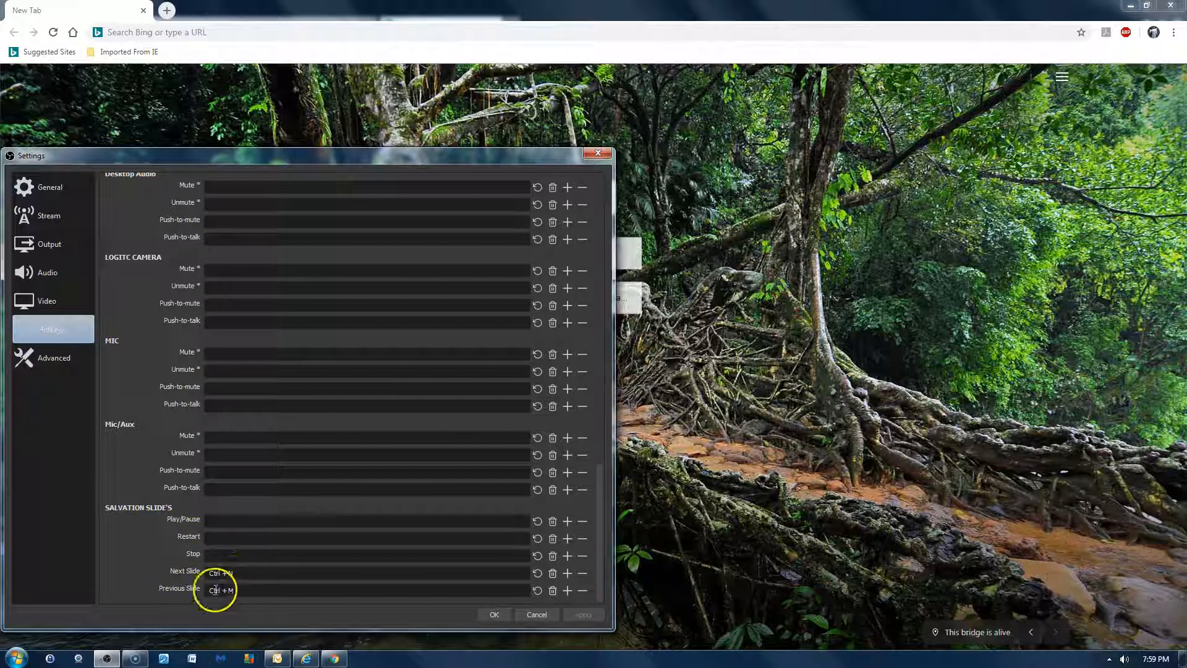
- Re-enter Ctrl+N as the Next Slide and Ctrl+M as the Previous Slide hotkey for SALVATION SLIDE'S, and close the settings
click(251, 589)
key(ctrl+n)
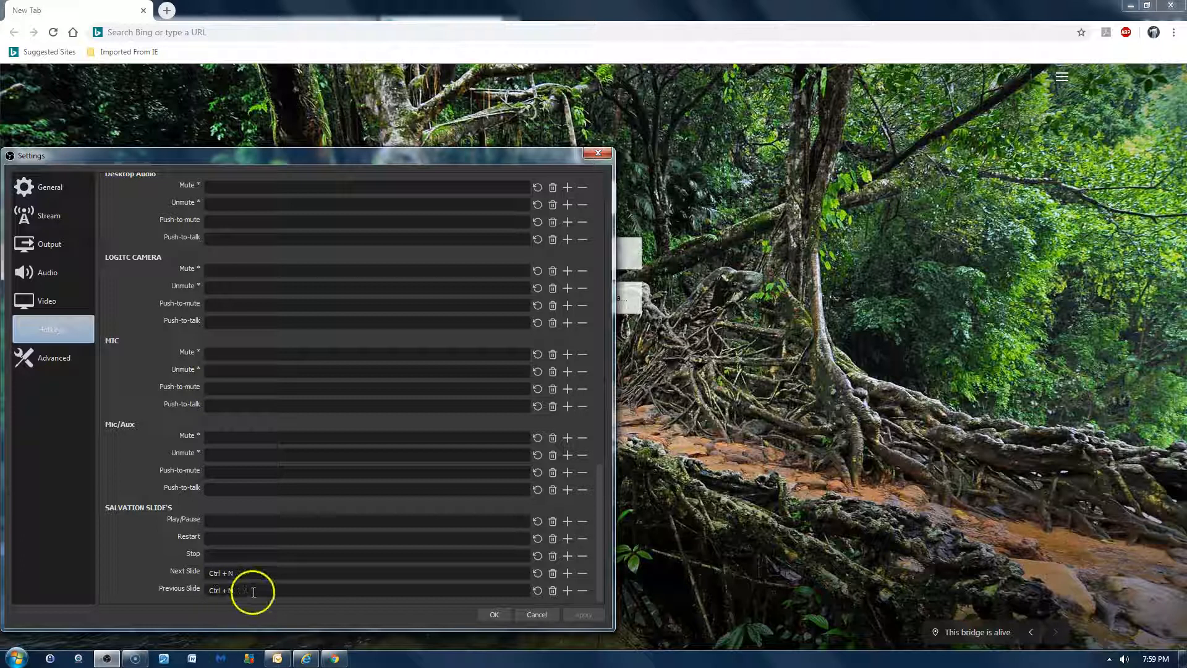
key(ctrl+n)
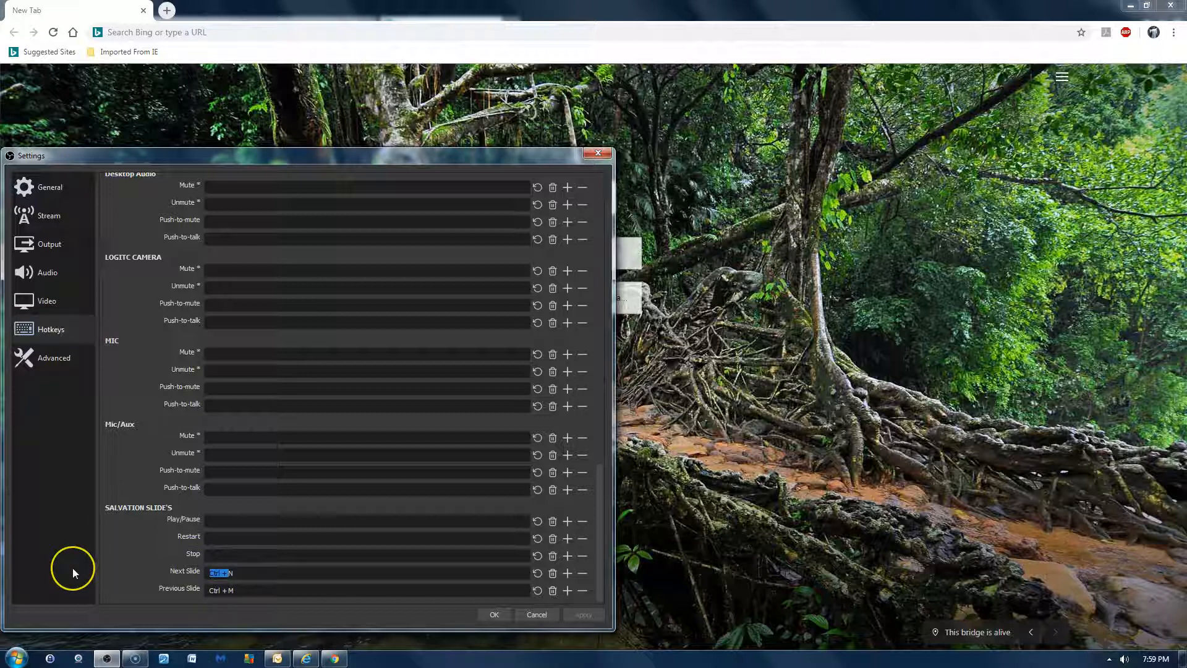
key(ctrl)
key(ctrl+n)
click(229, 573)
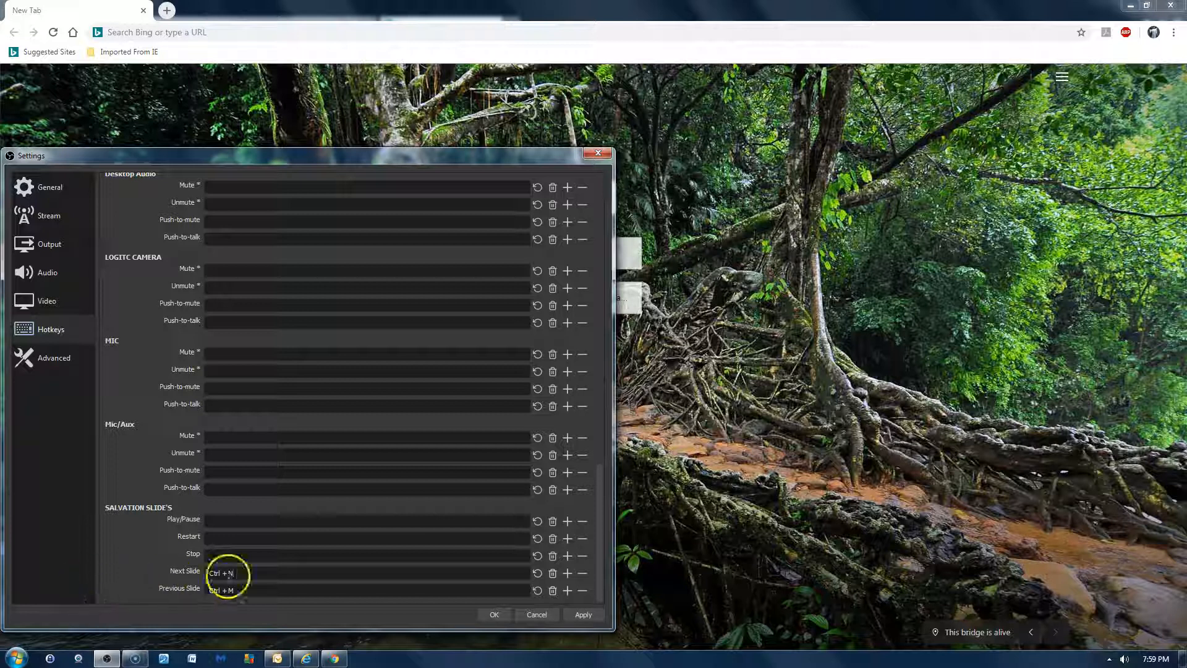
click(535, 615)
click(493, 615)
click(344, 608)
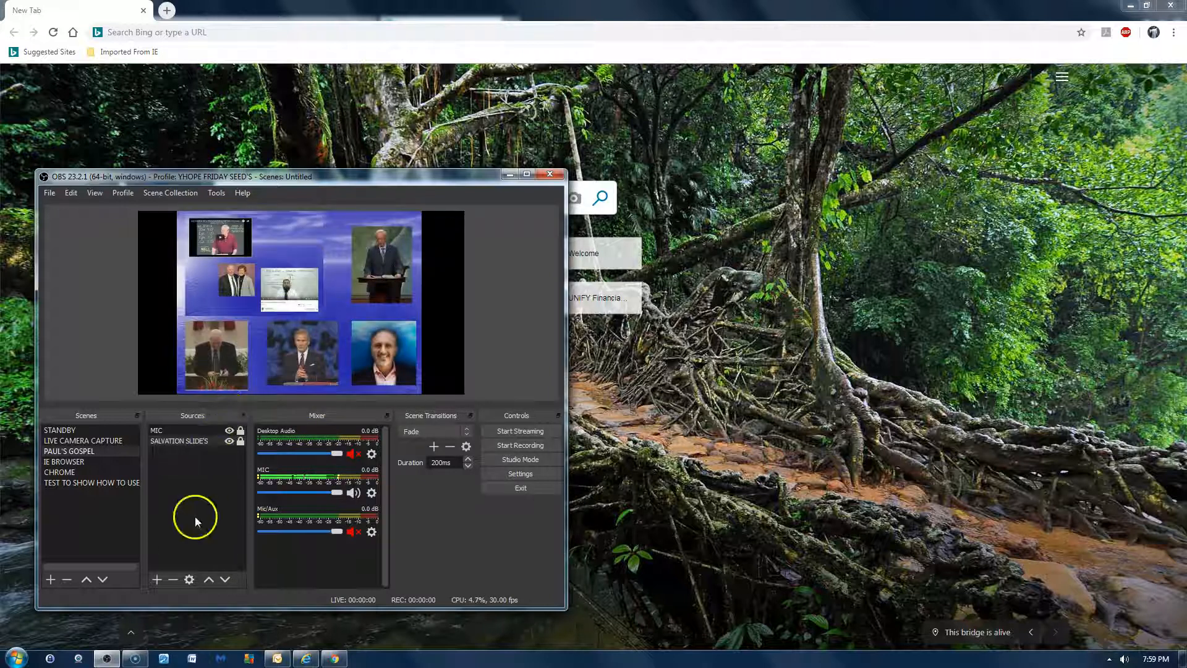
- Delete the TEST TO SHOW HOW TO USE scene
click(118, 481)
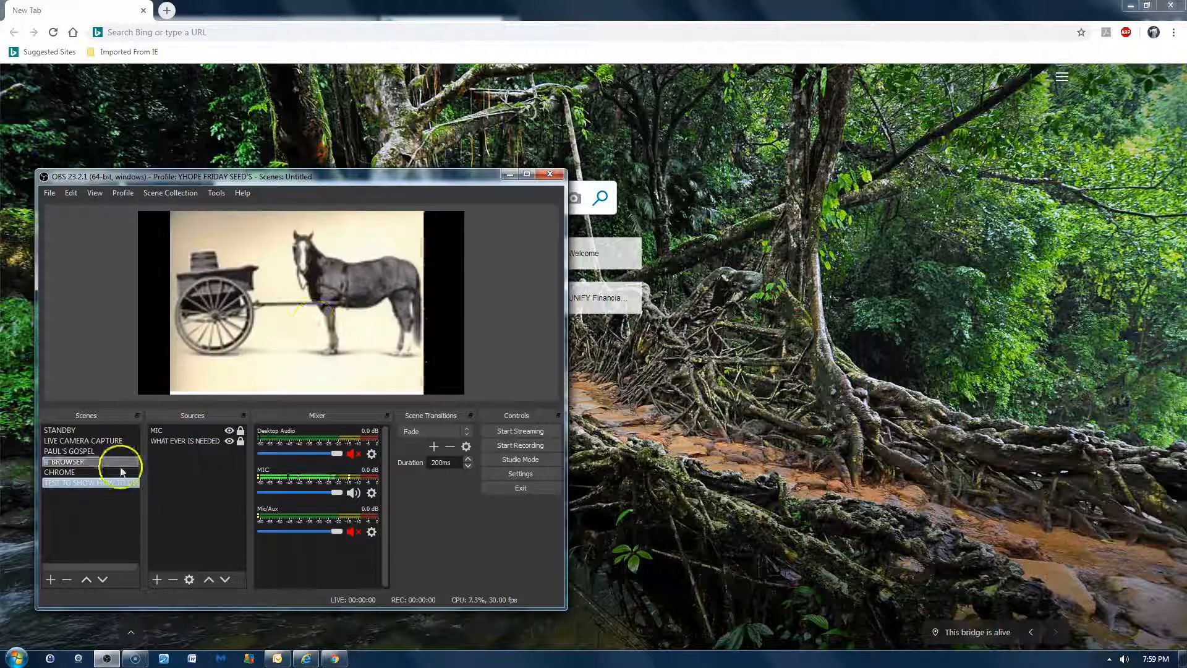
click(67, 580)
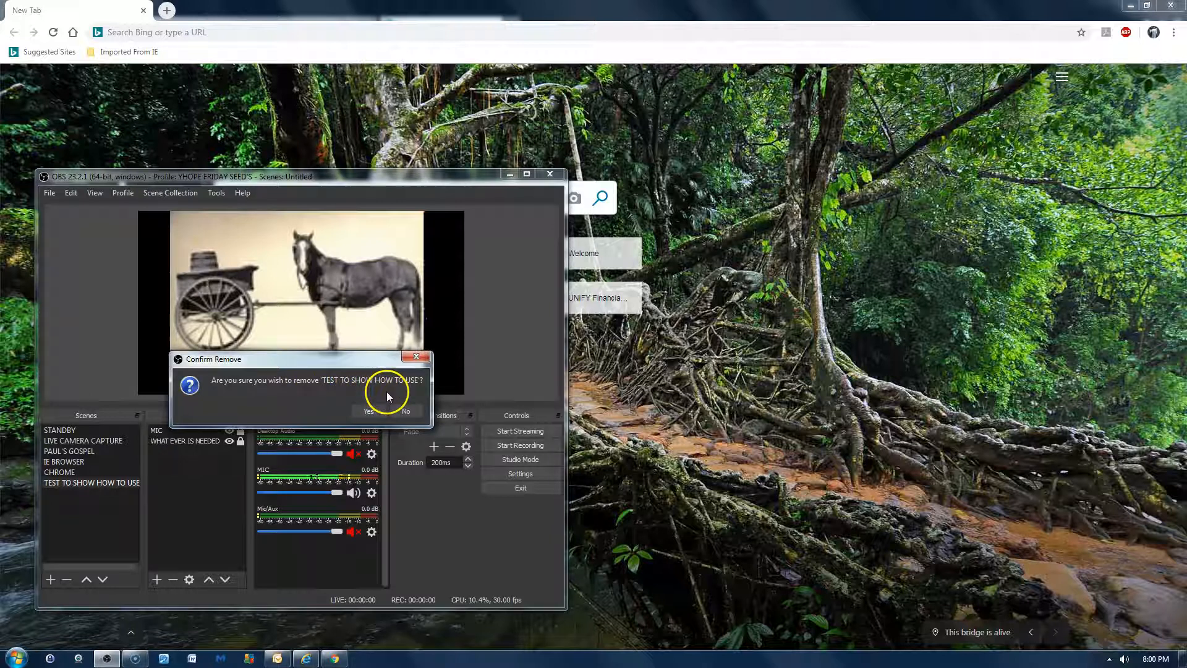
click(369, 411)
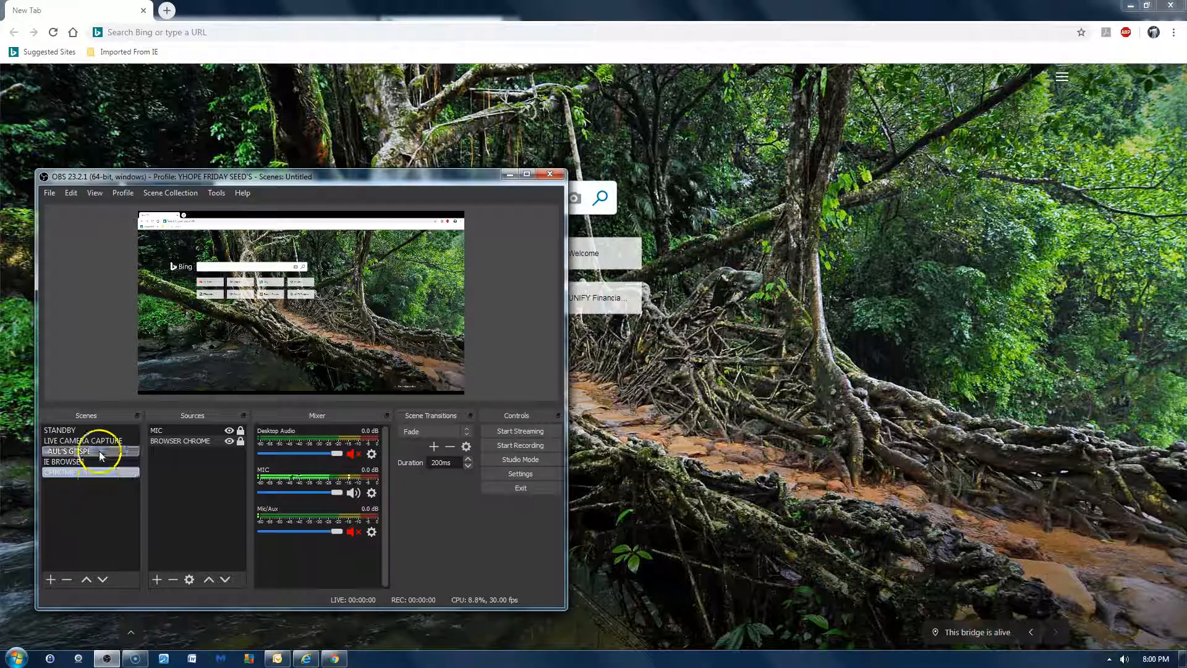
- Switch to the LIVE CAMERA CAPTURE scene and minimize both browser windows
click(110, 439)
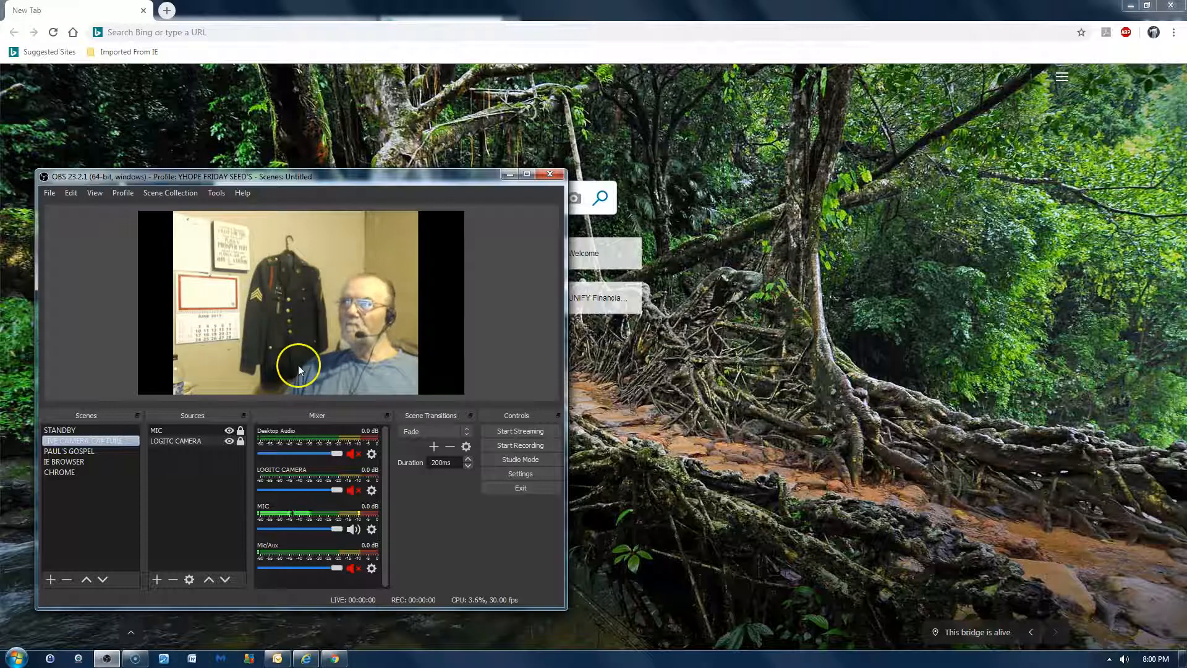
click(1131, 5)
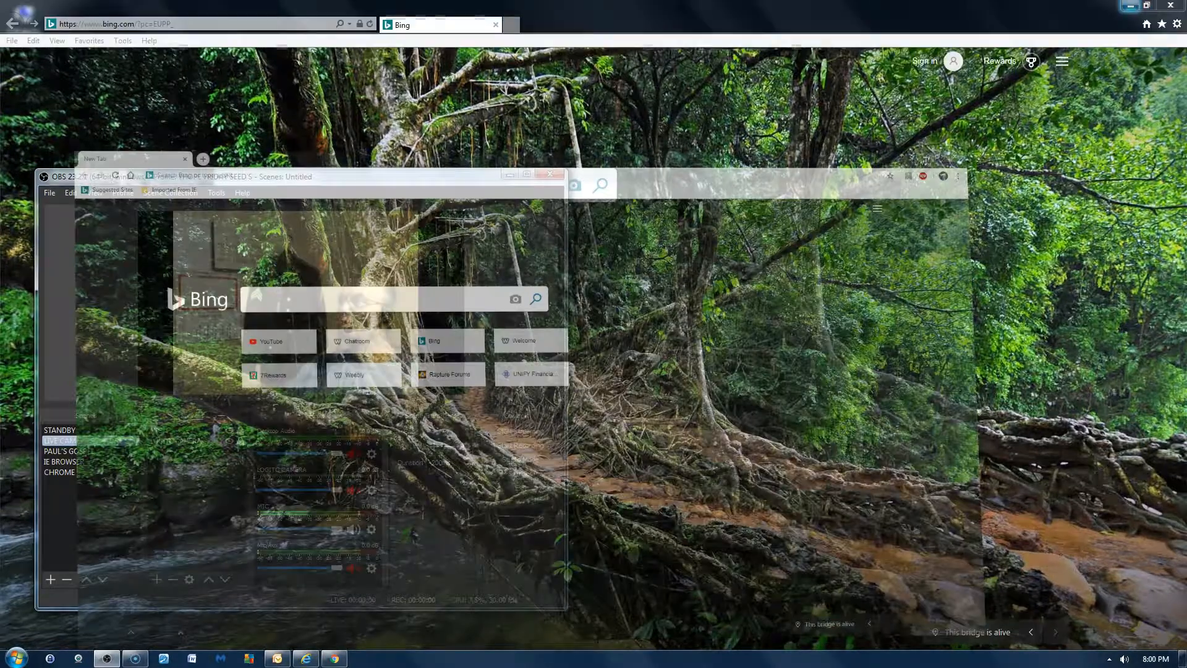
click(1130, 5)
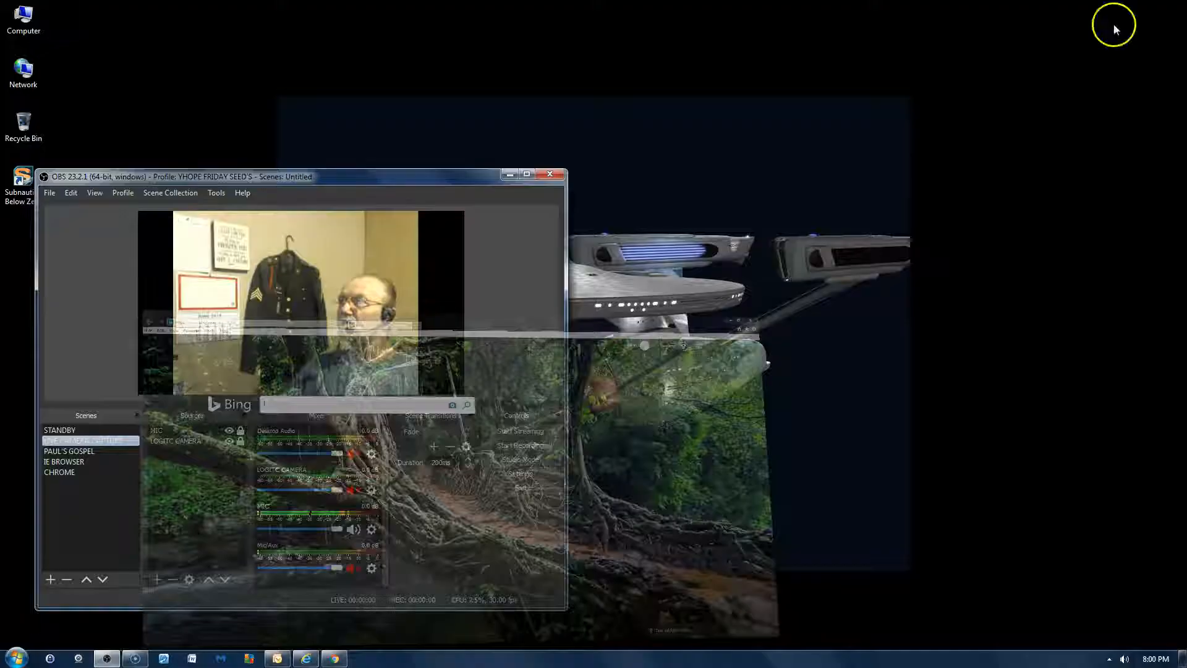
- Switch to Outlook, read the OBS message in the contact's Sent To folder under ARCHIVE 2, and minimize Outlook
mouse_move(309, 659)
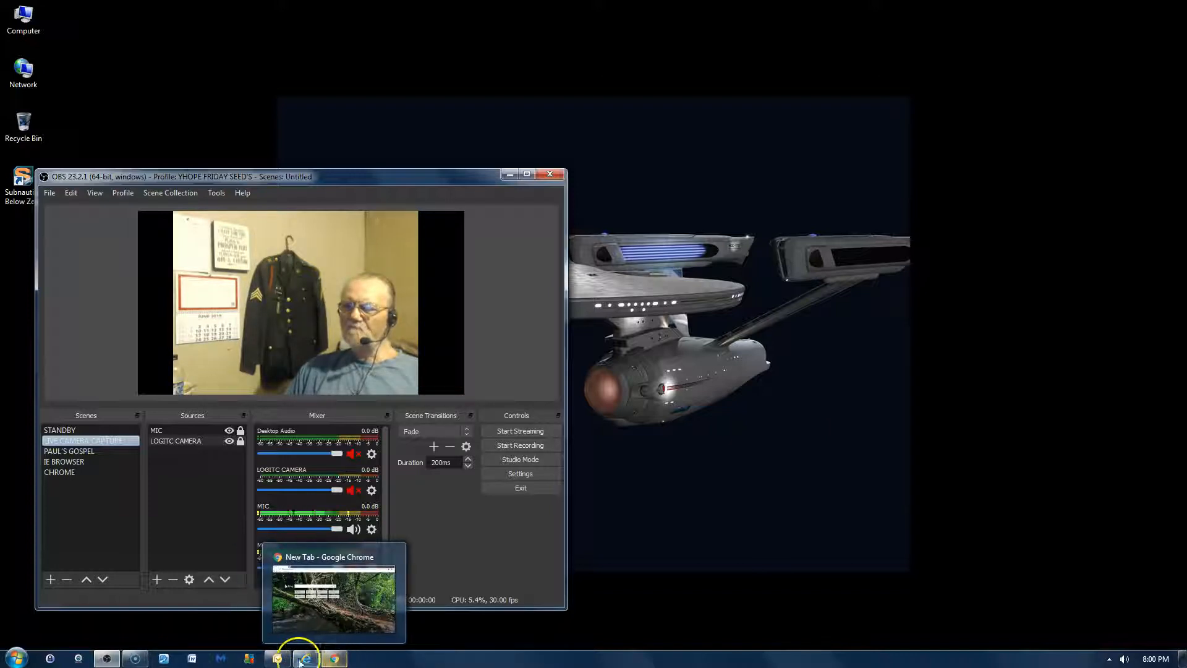
click(279, 661)
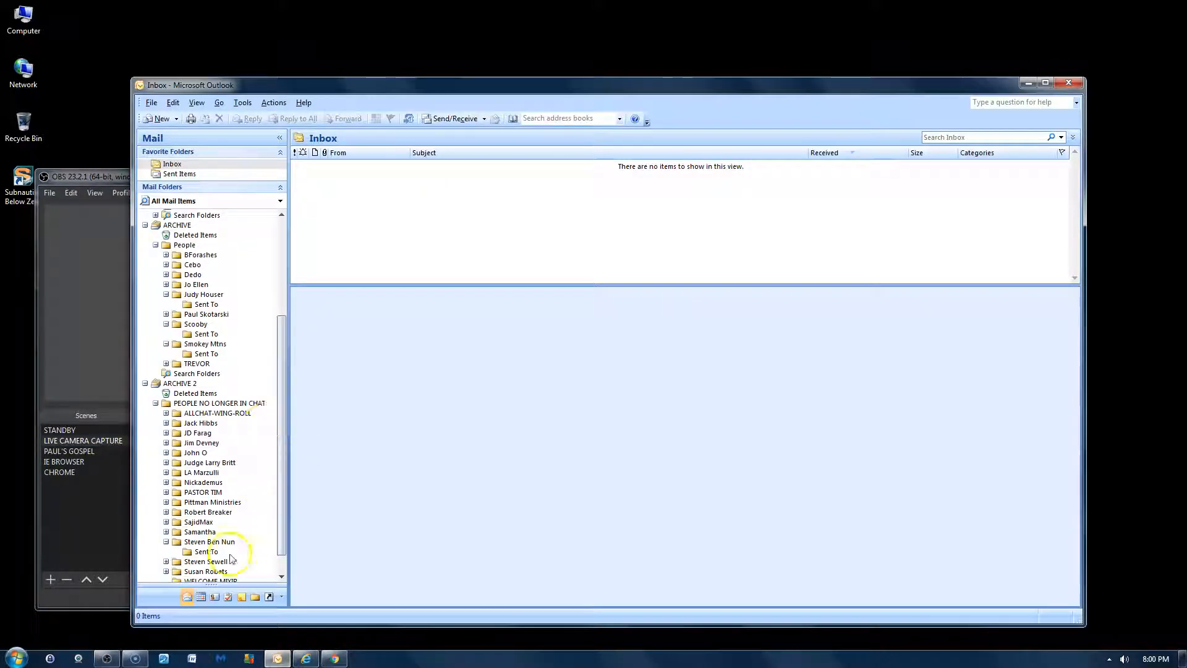
click(206, 550)
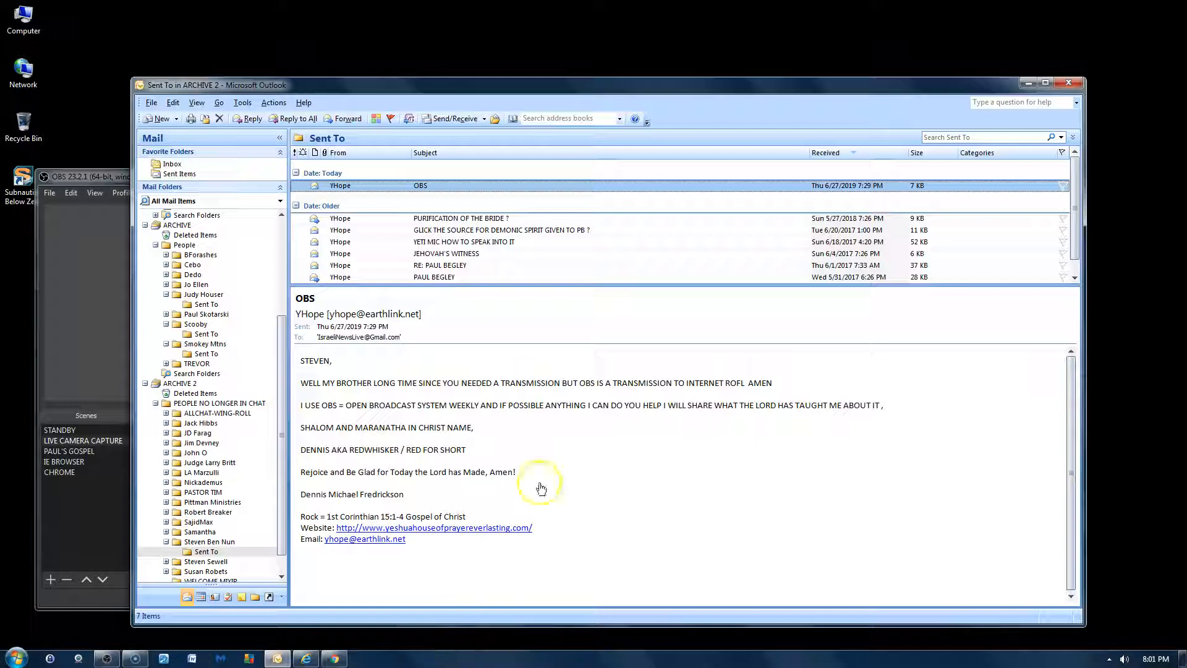
click(1026, 84)
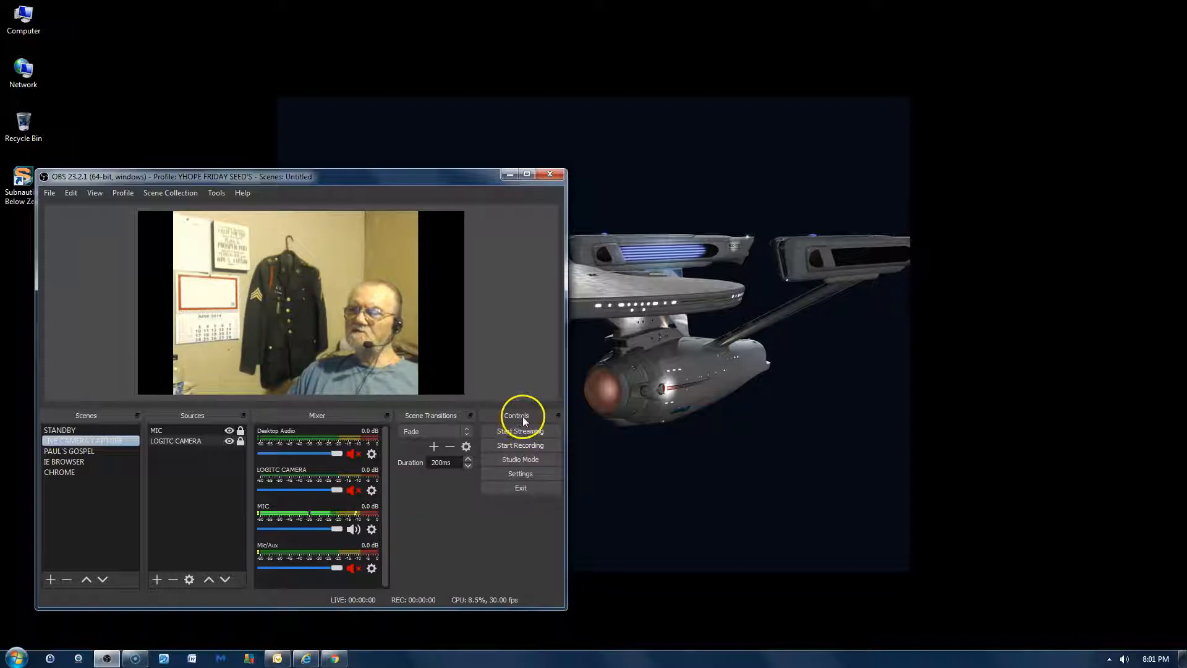
- View the live camera scene in Studio Mode, reposition the OBS window on the desktop, and turn Studio Mode off
click(545, 457)
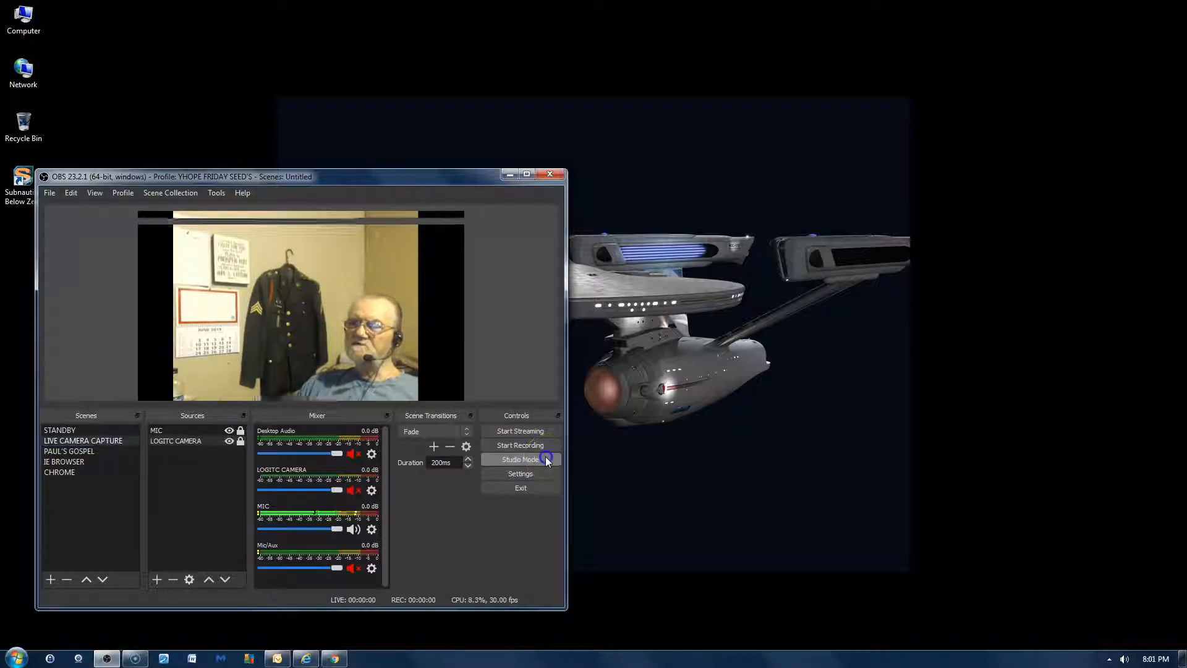
double_click(400, 169)
drag(445, 10, 502, 99)
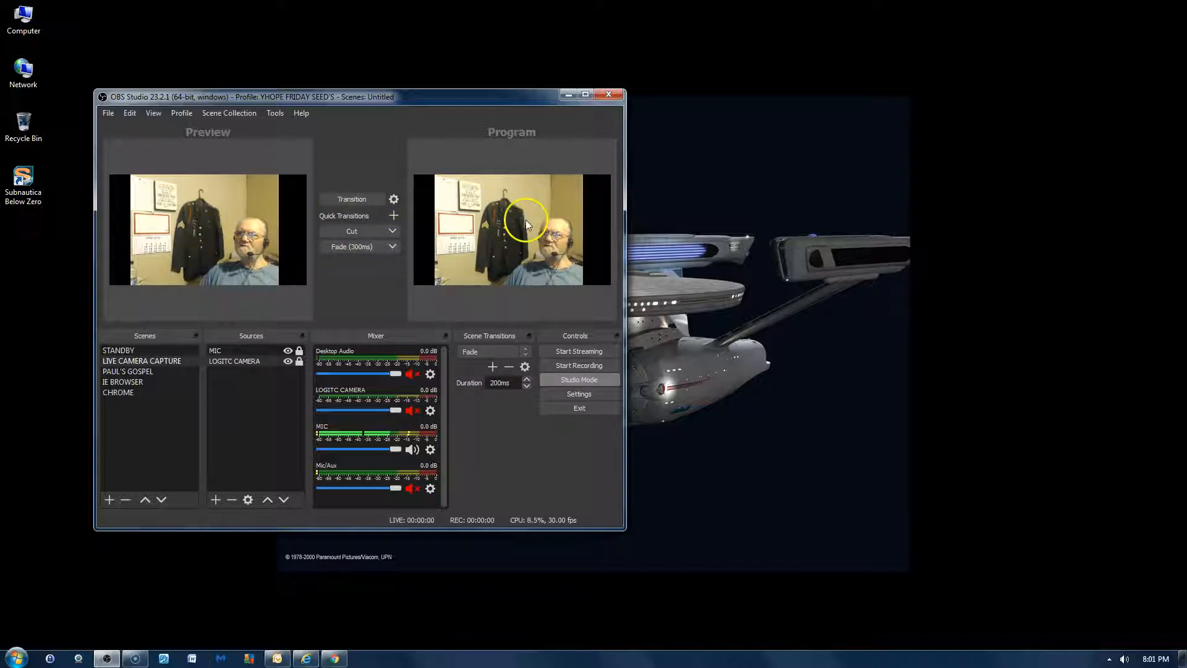
click(573, 378)
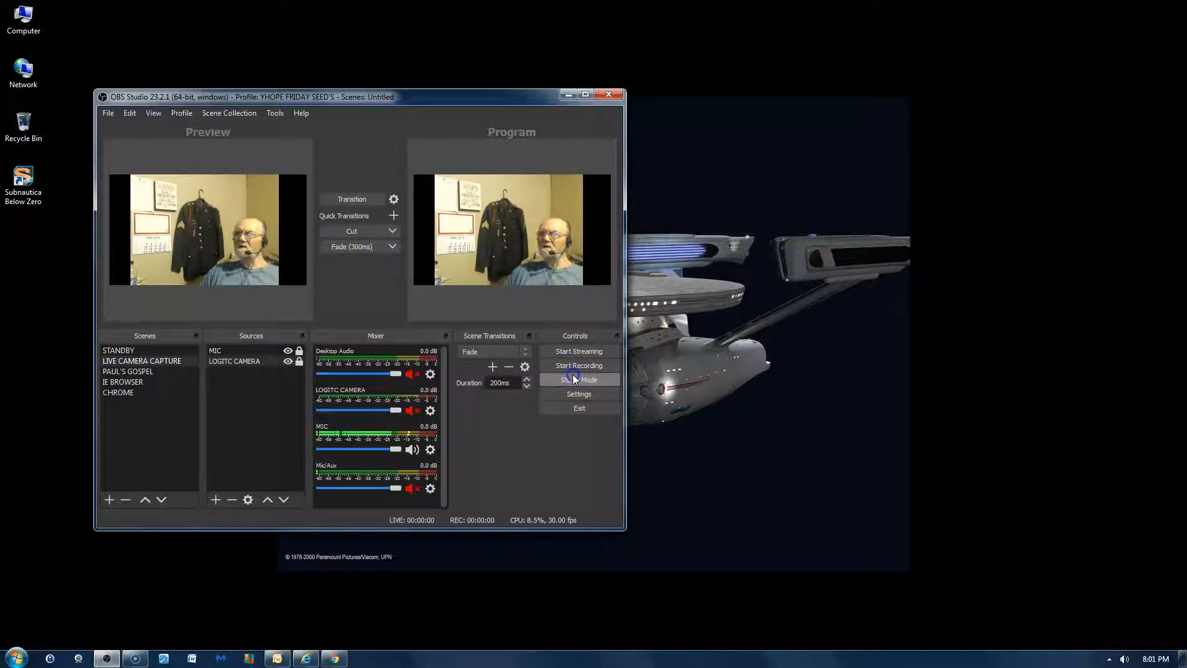
- Preview the PAUL'S GOSPEL, IE BROWSER and CHROME scenes in turn, ending on the STANDBY scene
click(243, 349)
click(147, 372)
click(142, 382)
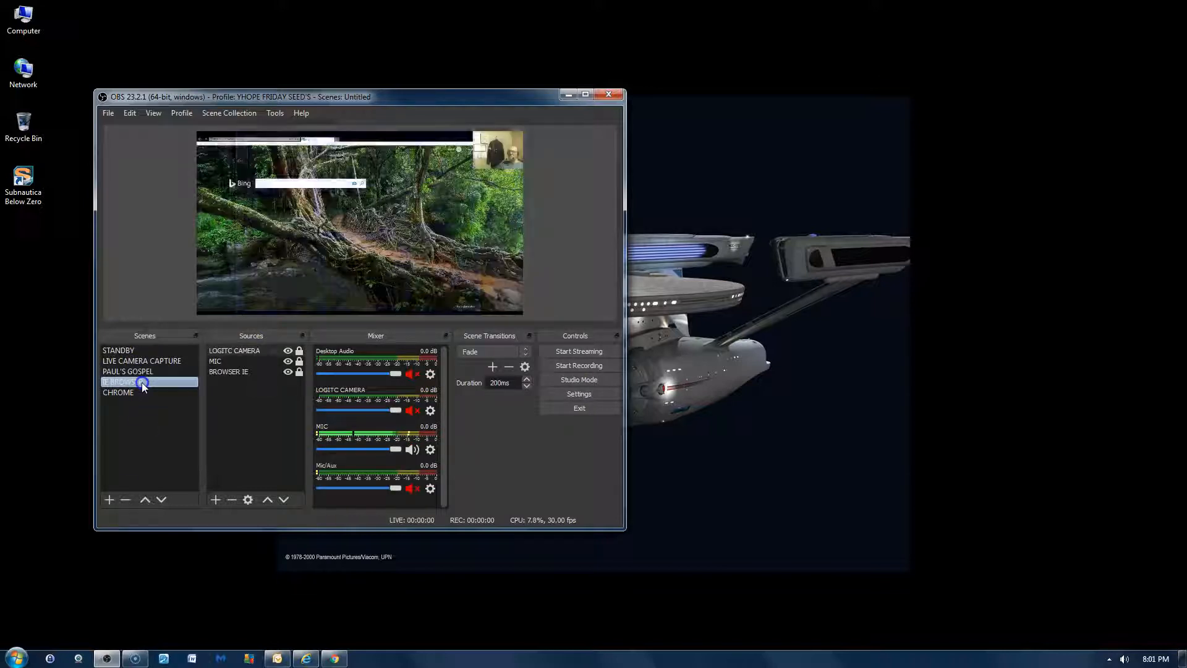
click(132, 393)
click(148, 350)
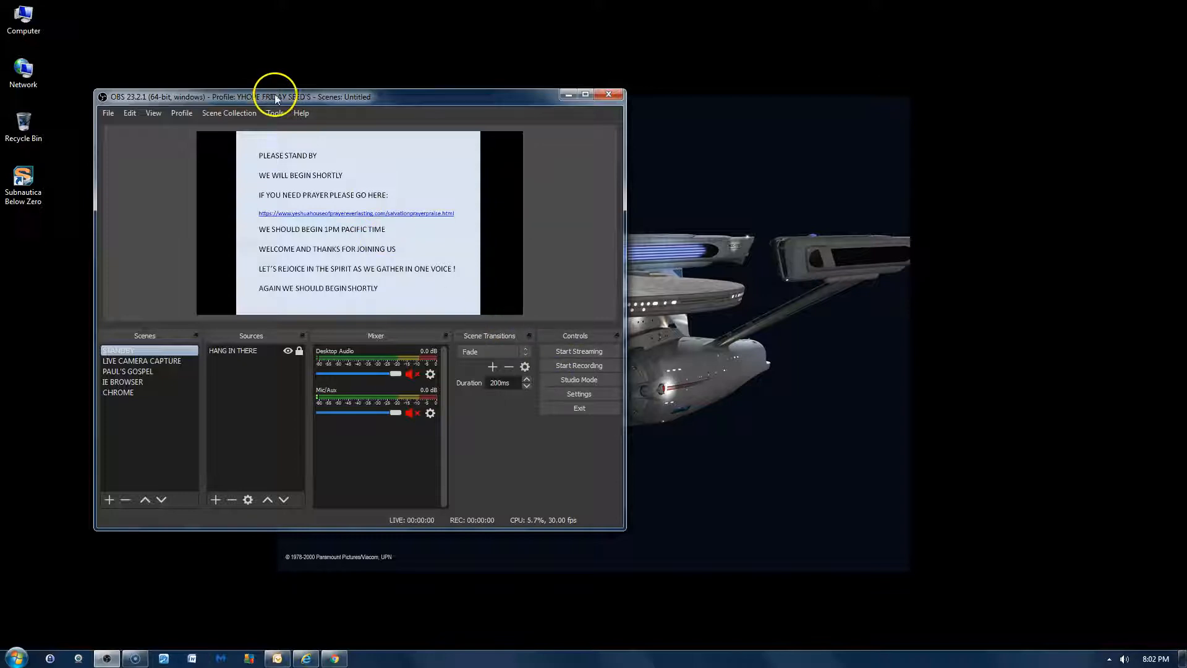
- View the OBS Studio About information, close it, and move the OBS window slightly lower on the desktop
click(302, 113)
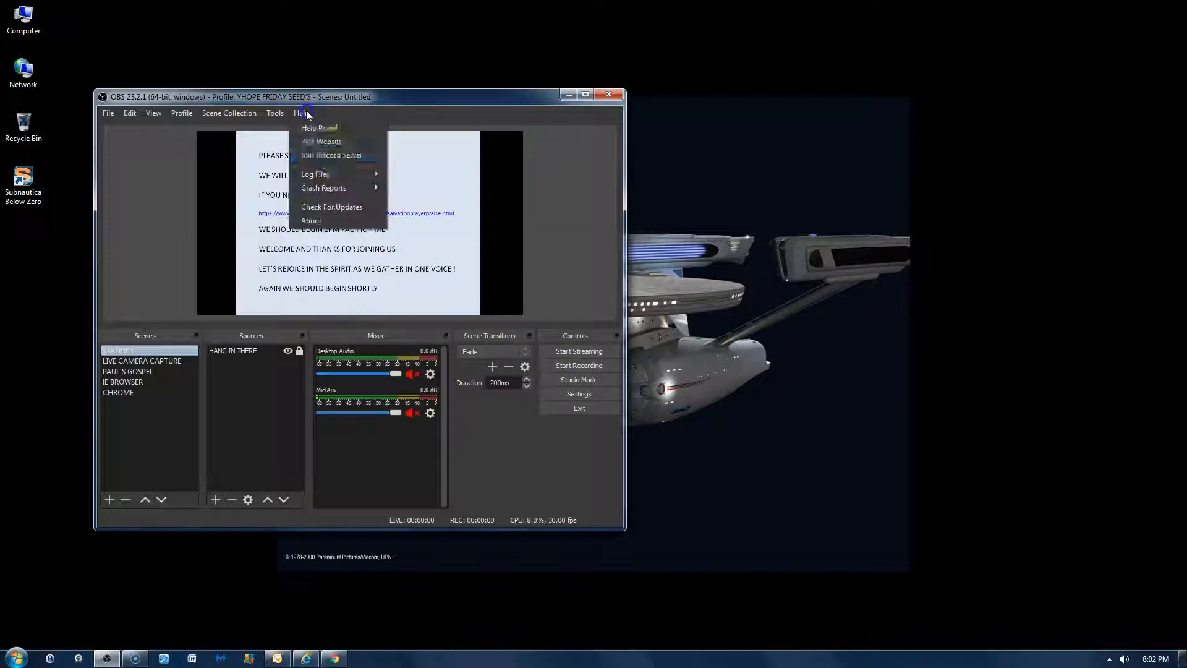
click(345, 219)
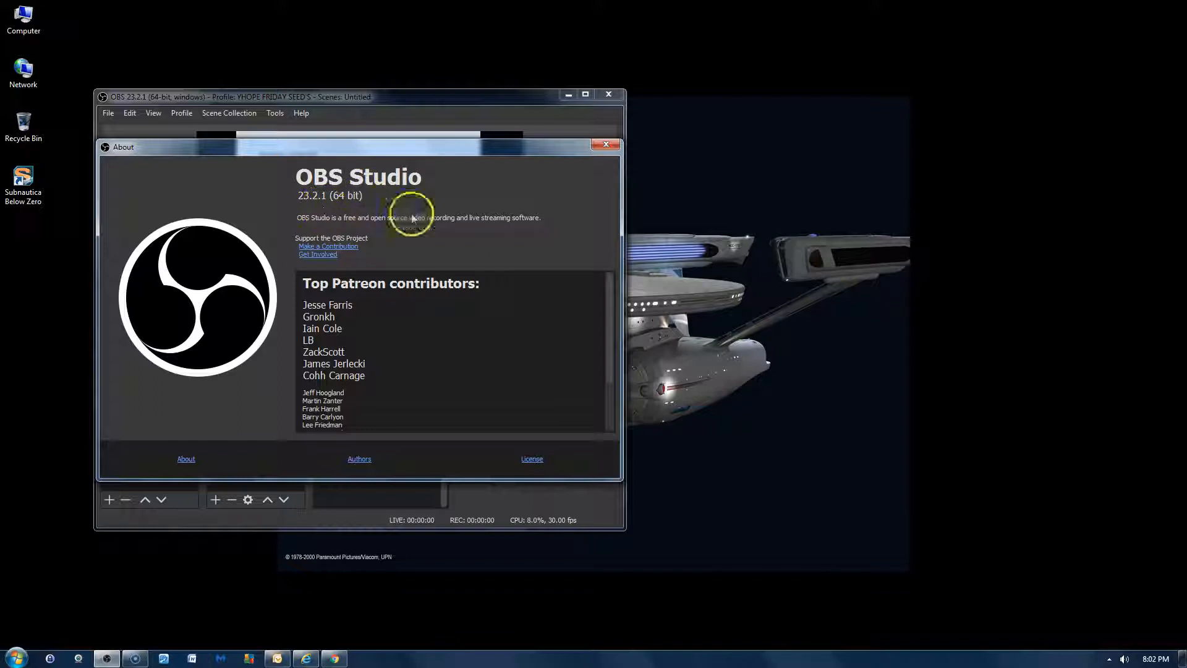
click(605, 146)
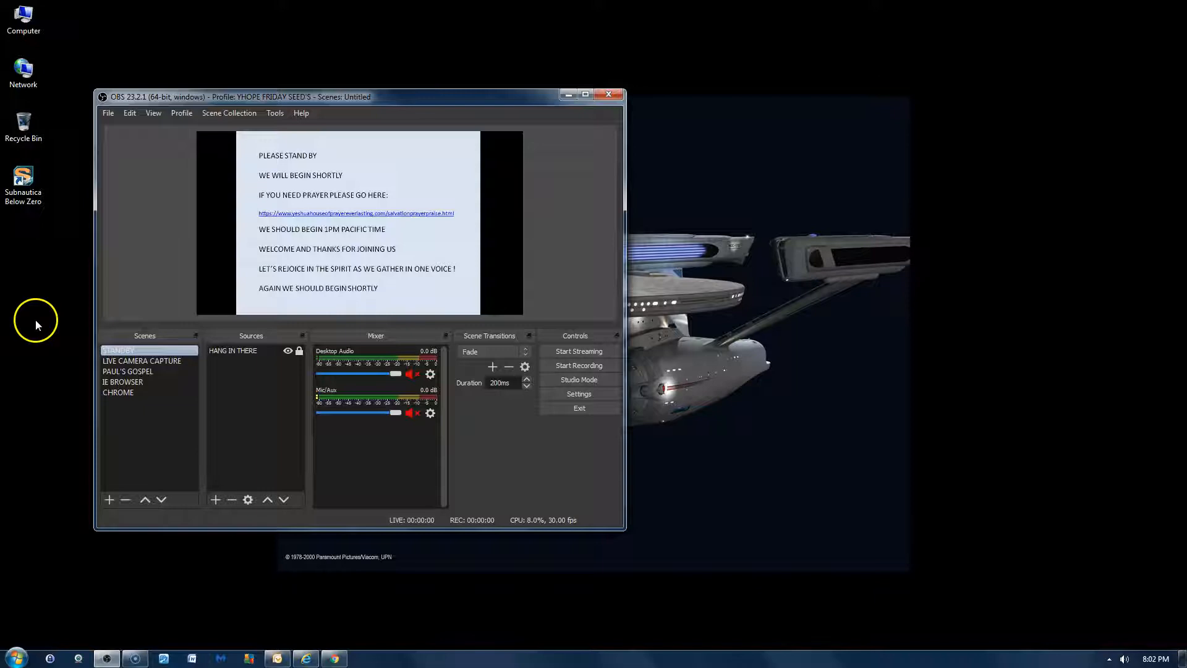
drag(336, 96, 331, 133)
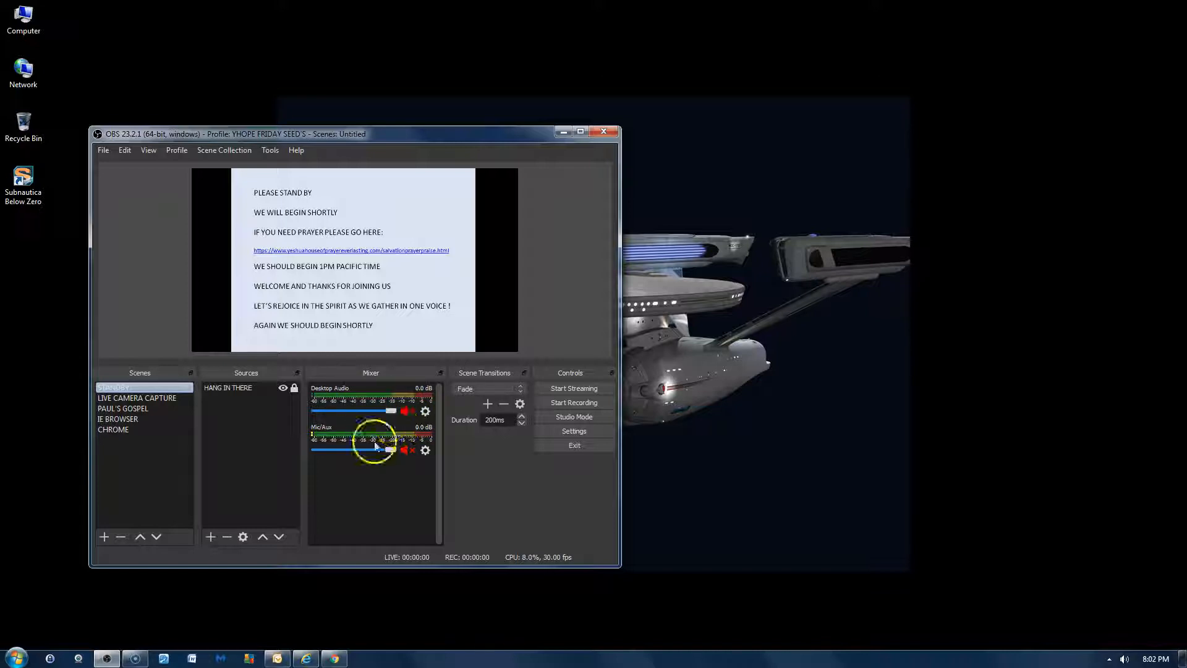
- Toggle the Desktop Audio mute in the mixer and leave the channel muted
click(410, 412)
click(411, 412)
click(408, 410)
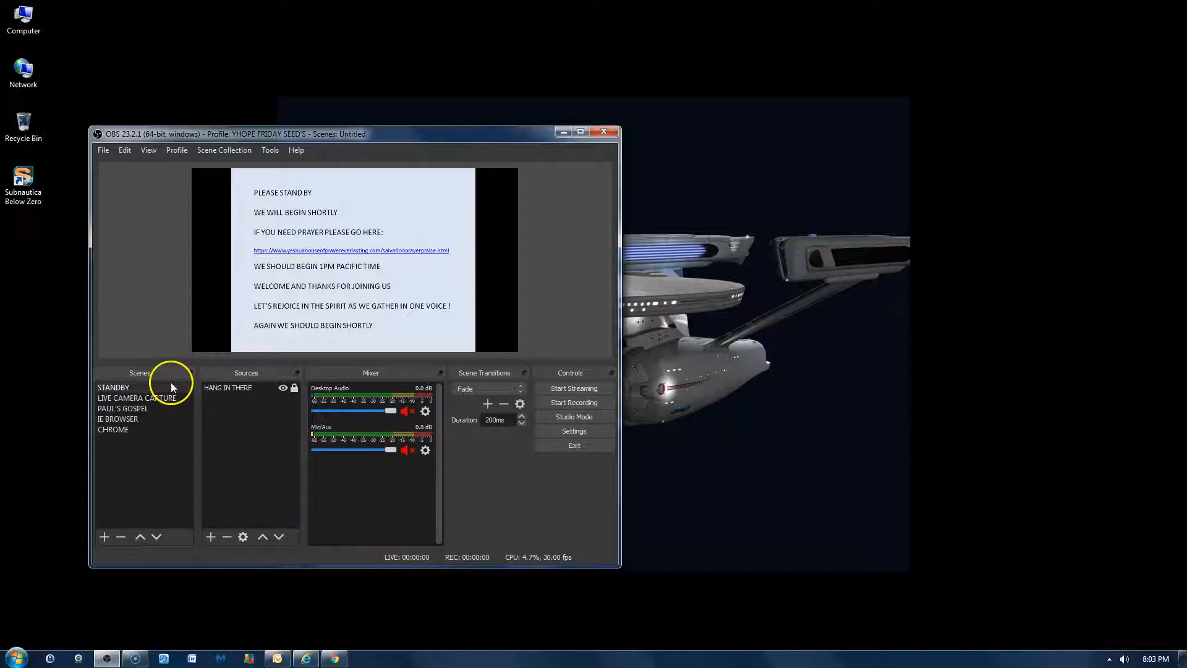
- Switch to the PAUL'S GOSPEL scene, select its SALVATION SLIDE'S source, and minimize the OBS window
click(166, 398)
mouse_move(333, 655)
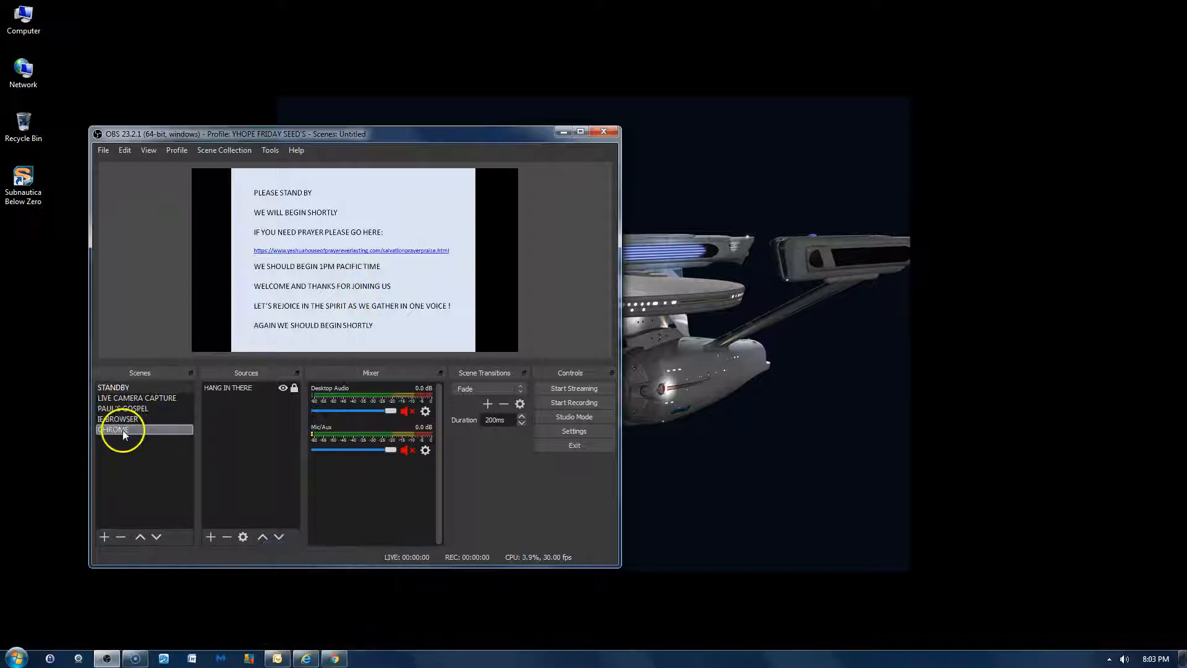
click(127, 409)
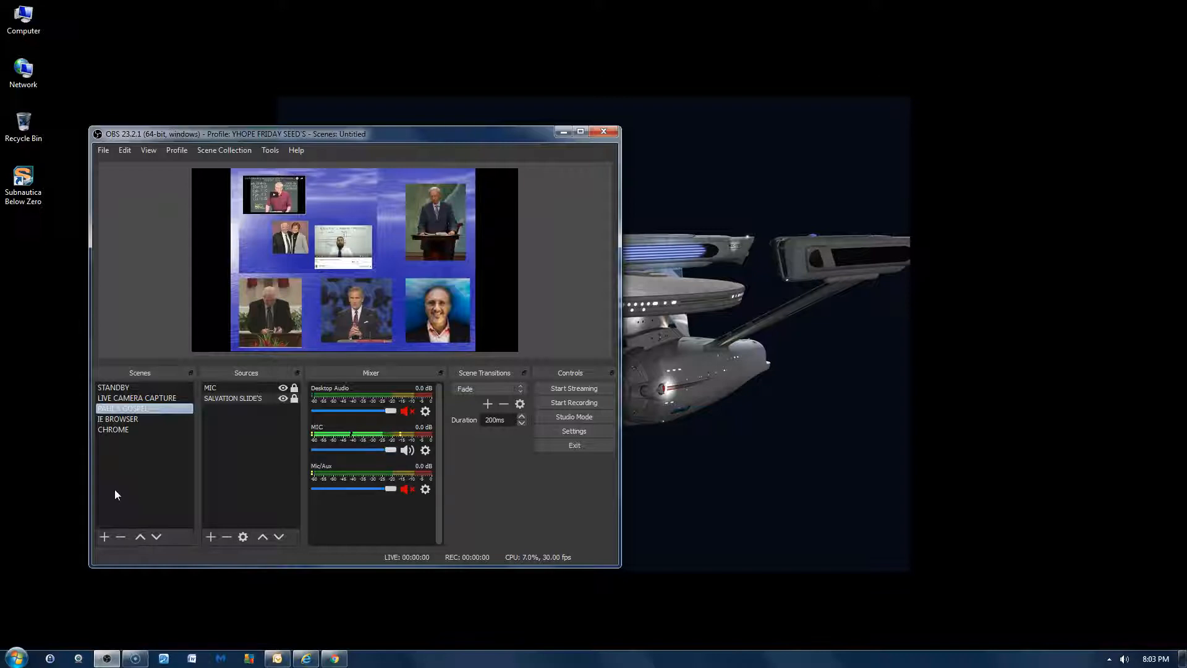
click(105, 429)
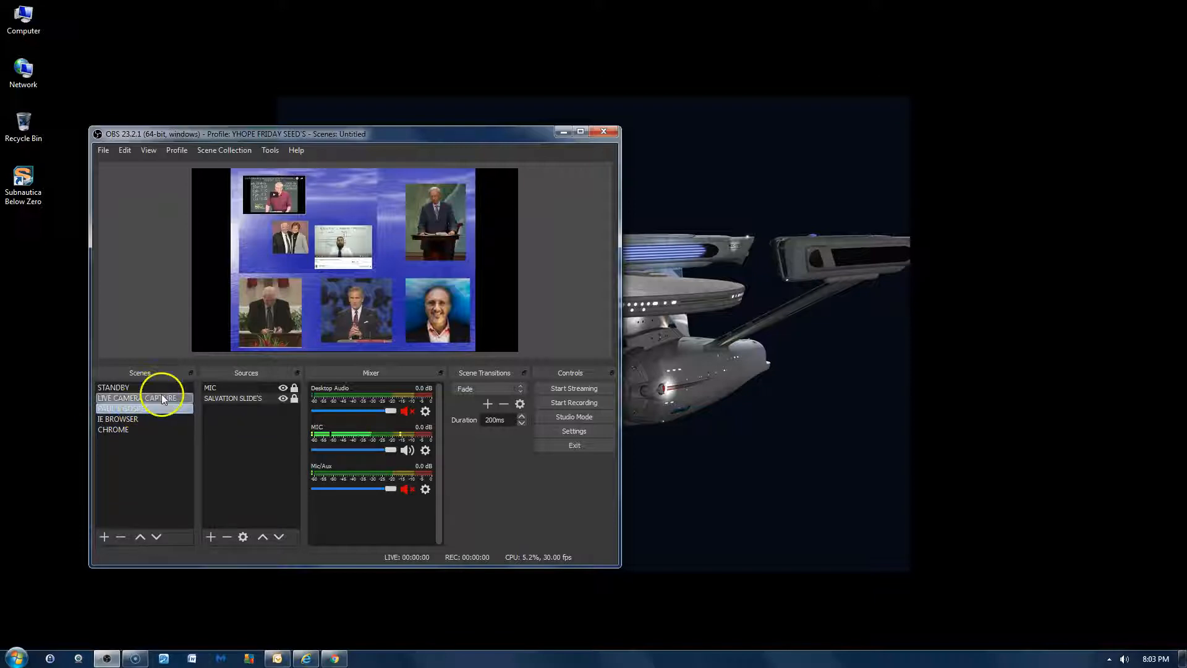
click(237, 400)
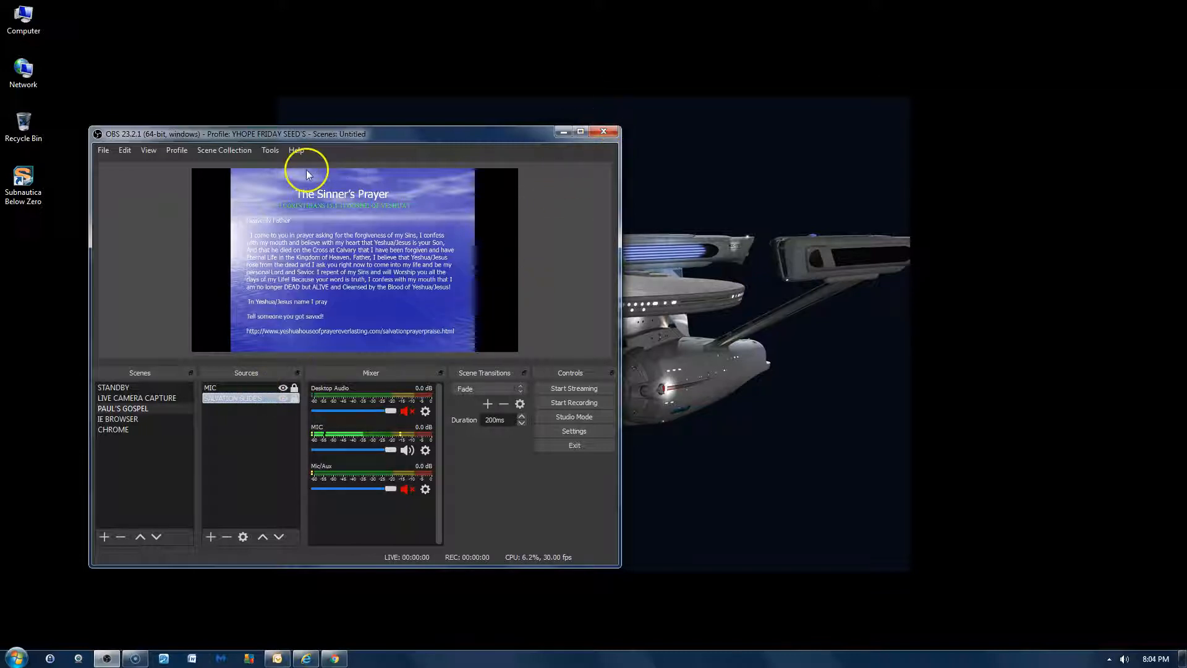
click(564, 131)
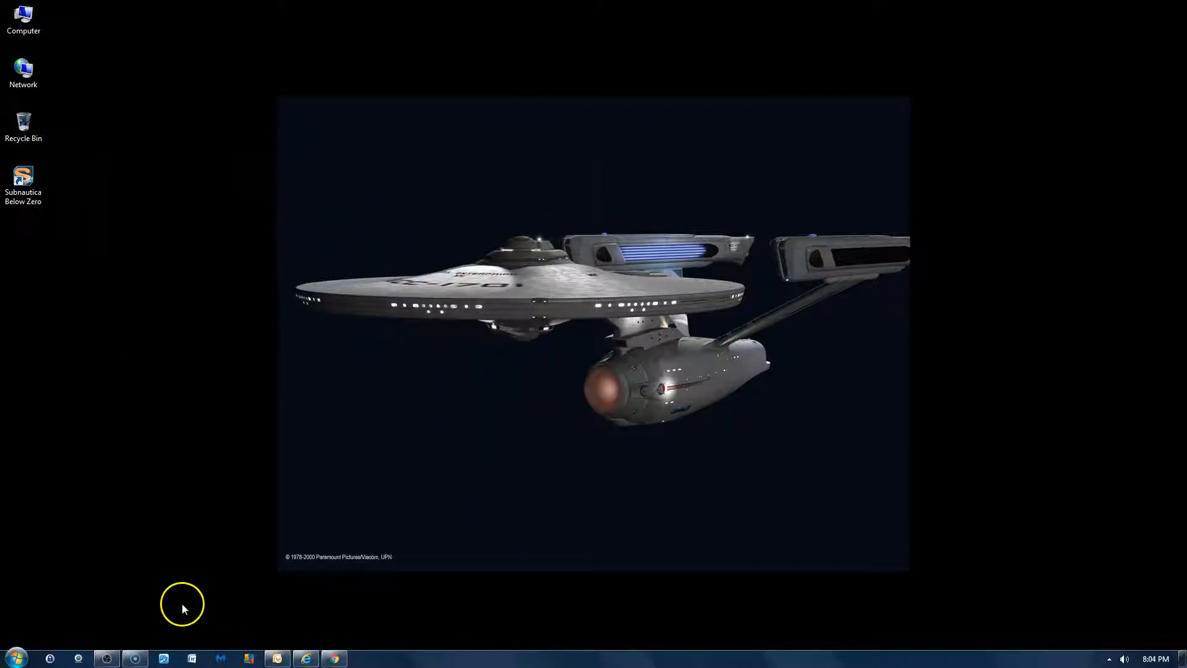